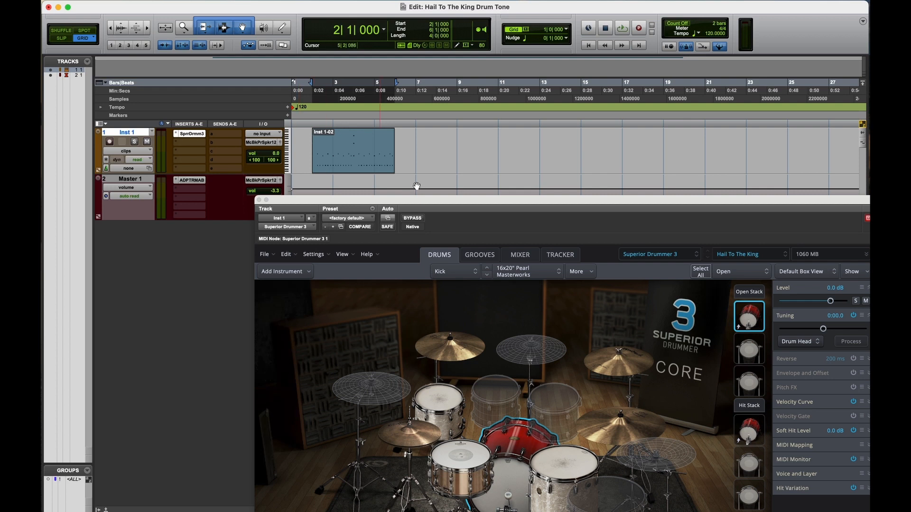
Step: Move the Superior Drummer 3 window below the drum clip and play back a short passage of the drum track
drag(628, 207, 701, 251)
key(space)
key(space)
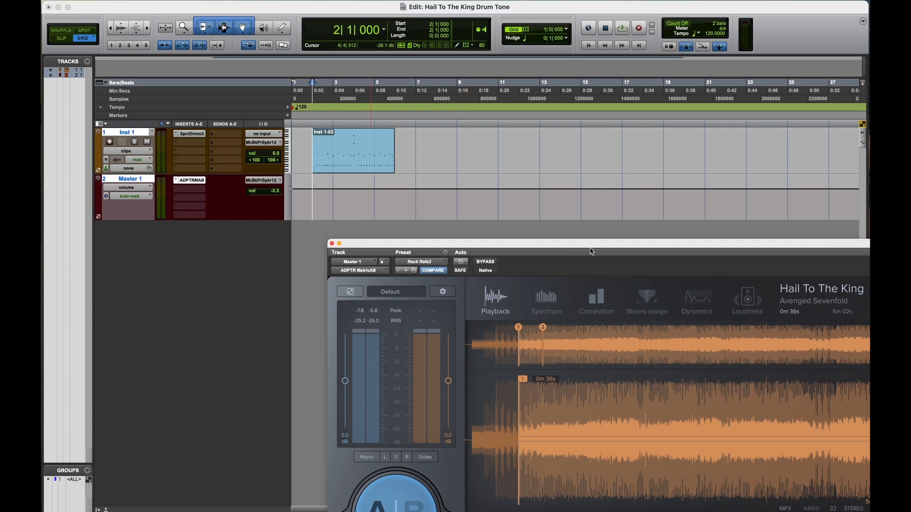
Step: Reposition the Metric AB window below the drum clip and switch monitoring to the Hail To The King reference track
drag(573, 249, 490, 136)
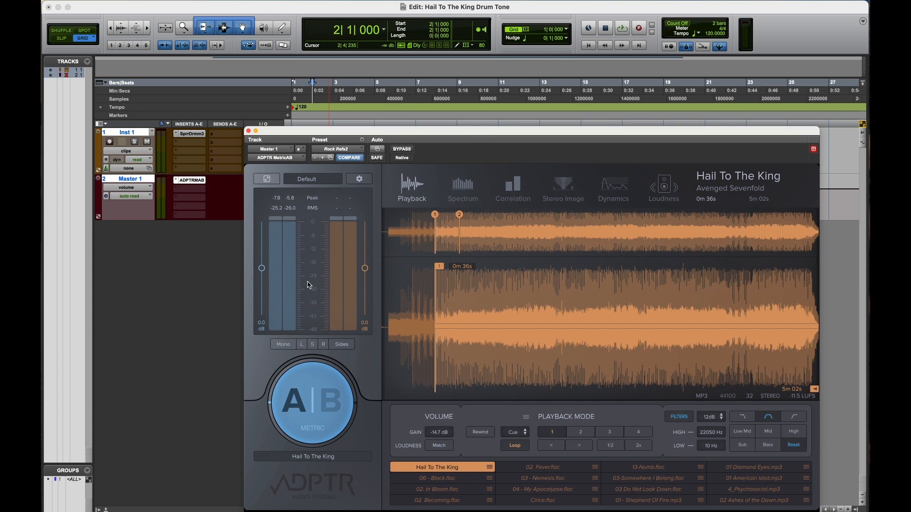
drag(311, 130, 383, 202)
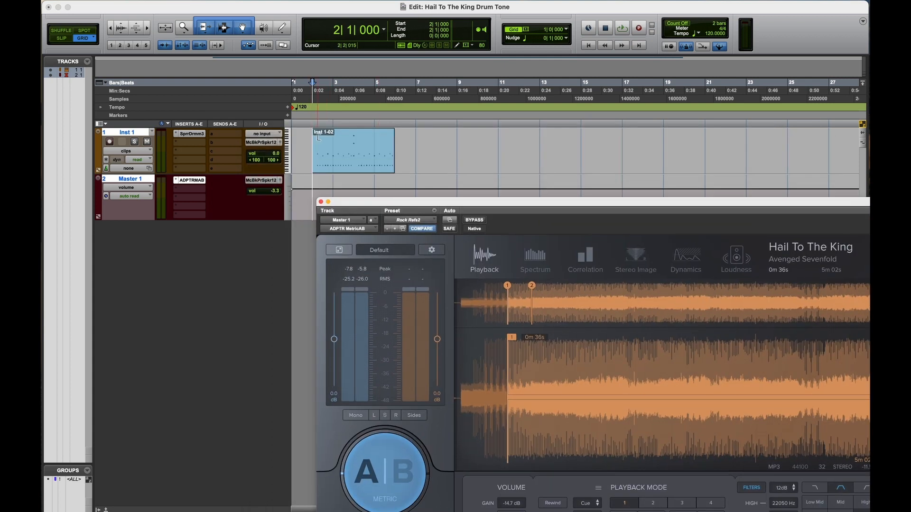
click(395, 475)
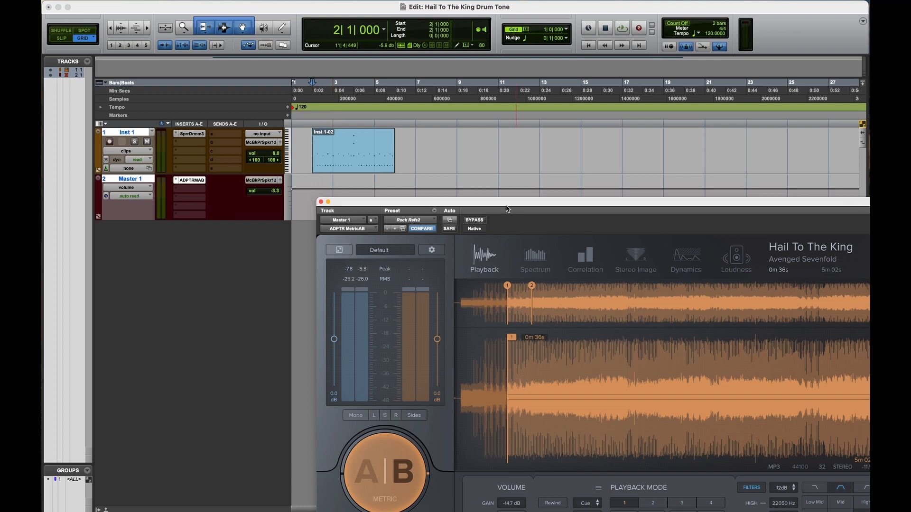
drag(508, 207, 345, 184)
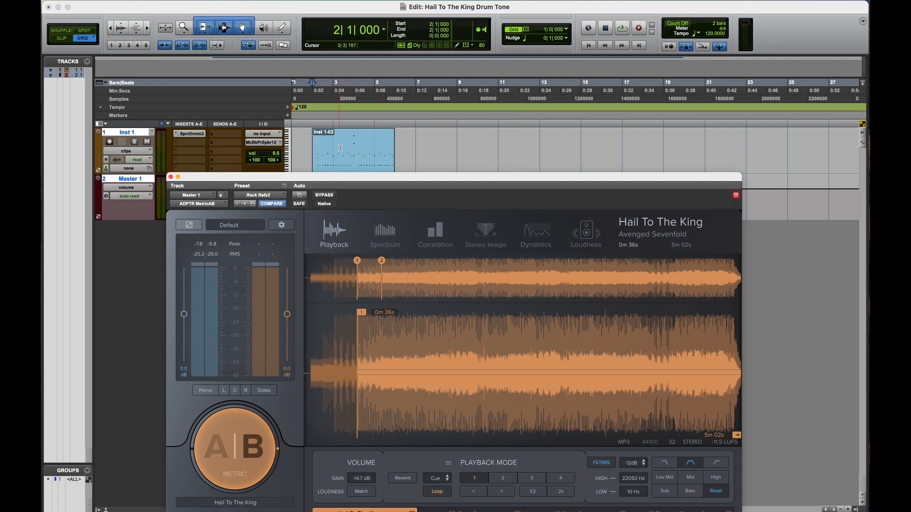
Step: Open Superior Drummer 3 and Metric AB, and place the Metric AB window beside the drum plug-in
click(191, 133)
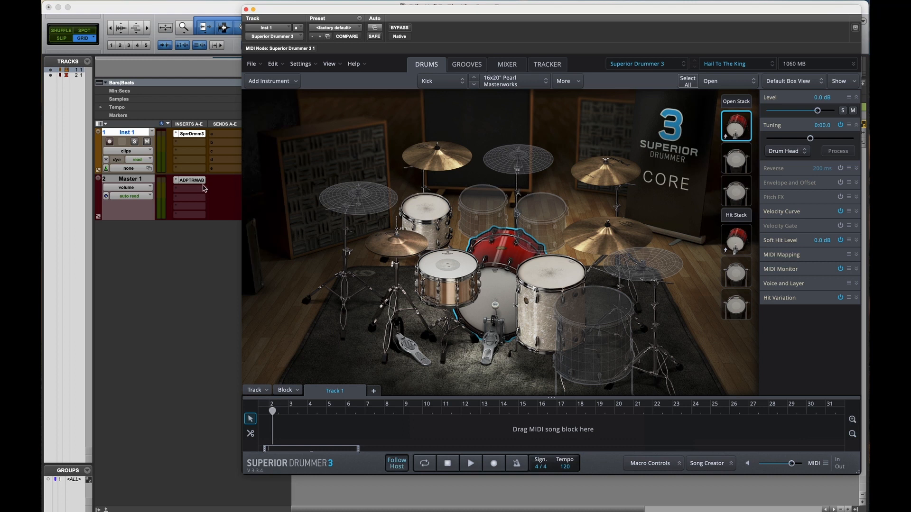
click(192, 181)
drag(453, 101, 275, 118)
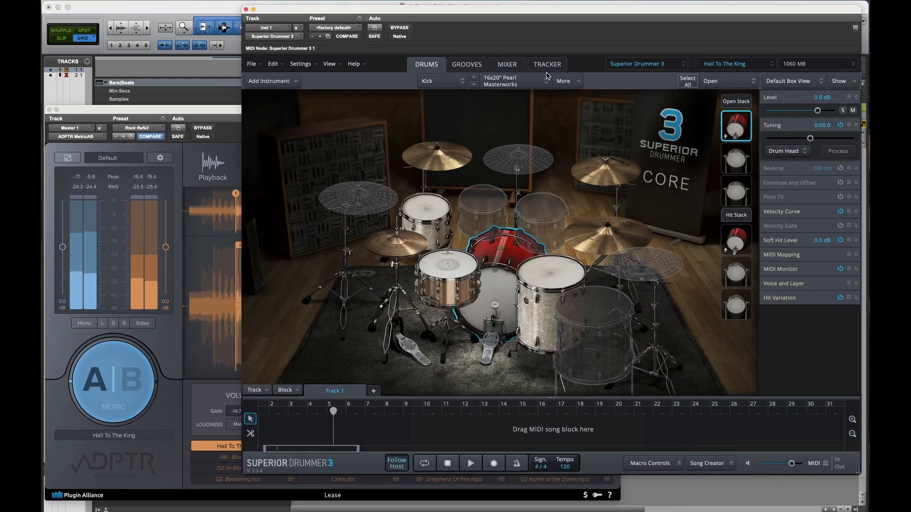
Step: Look over Superior Drummer's Tracker and Grooves pages and bring up its mixer channels
click(547, 65)
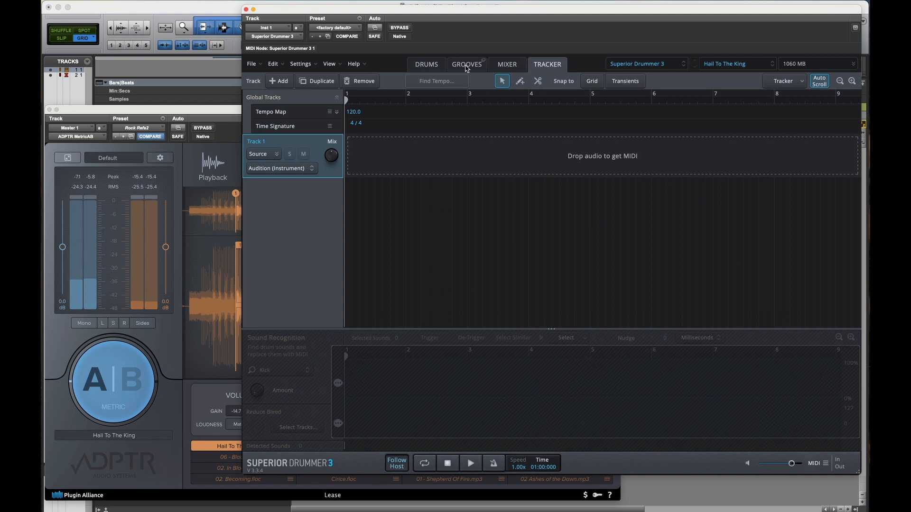
click(480, 70)
click(507, 66)
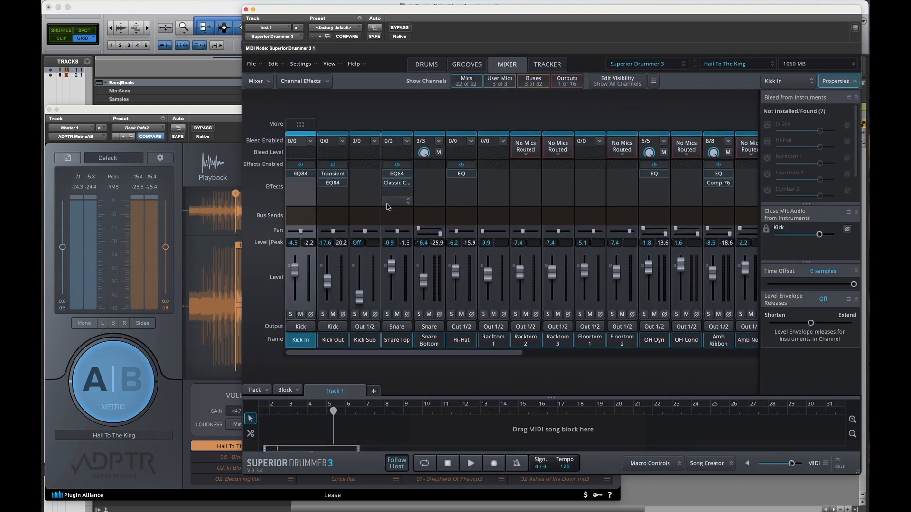
Step: Compare the soloed Kick In channel during playback with its EQ84 bypassed and enabled, and clear the solo
click(302, 174)
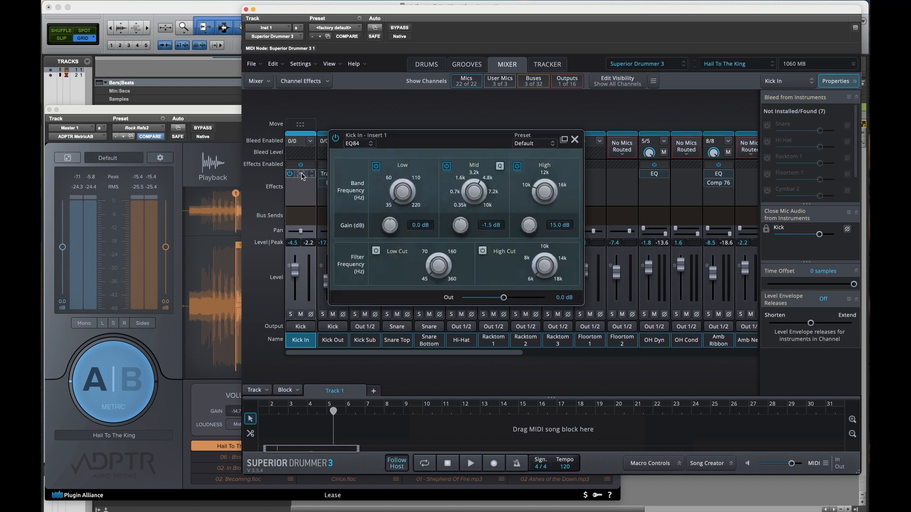
click(291, 314)
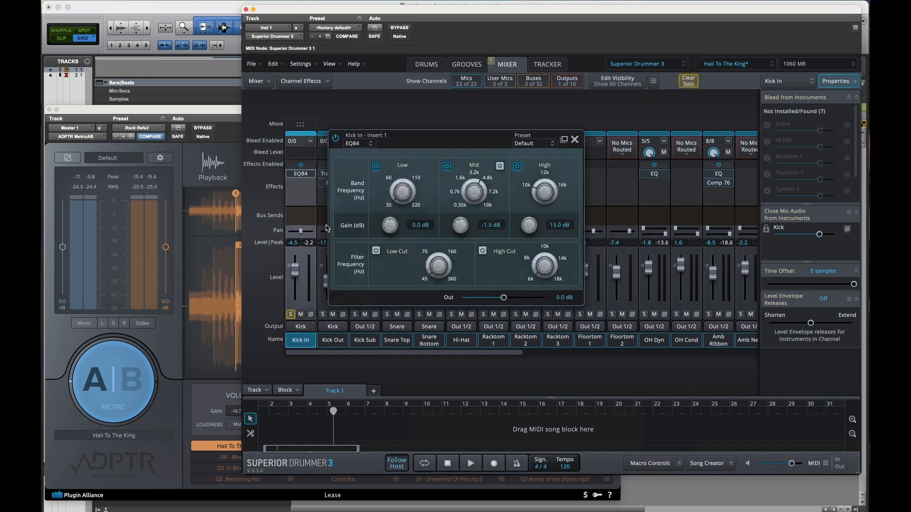
click(335, 138)
key(space)
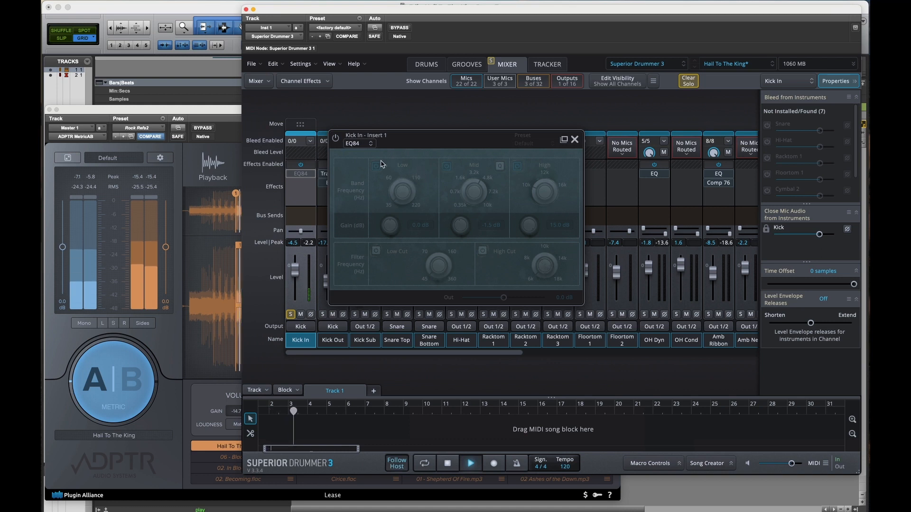
click(335, 138)
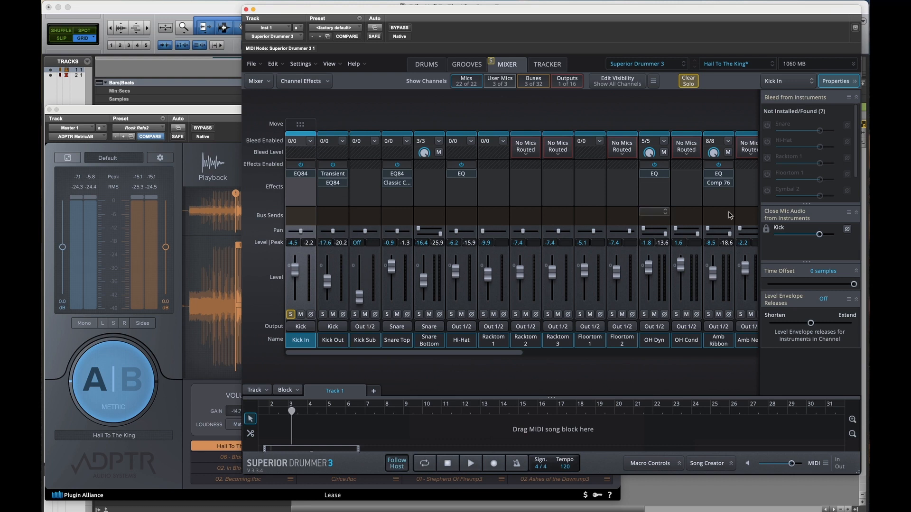
click(295, 313)
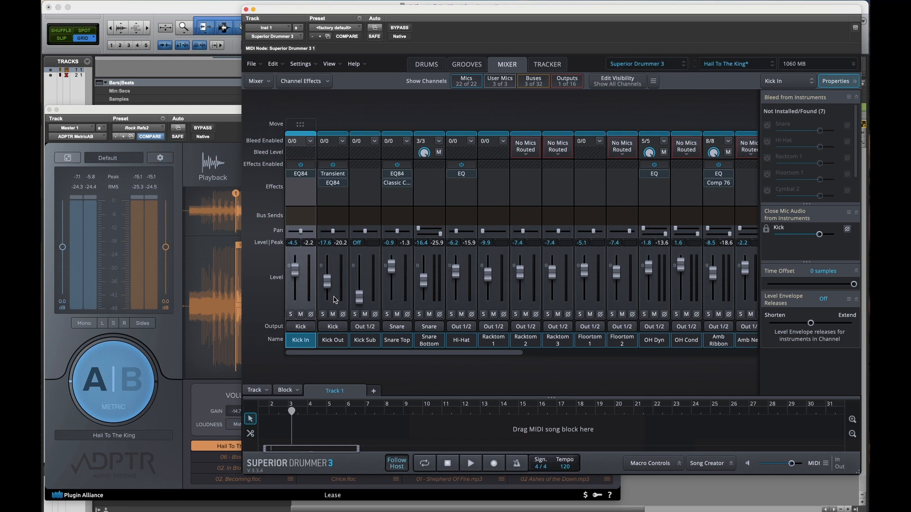
Step: Solo Kick Out, bypass its Transient and EQ84 effects, and re-enable Transient during playback to compare the sound
click(322, 314)
click(332, 176)
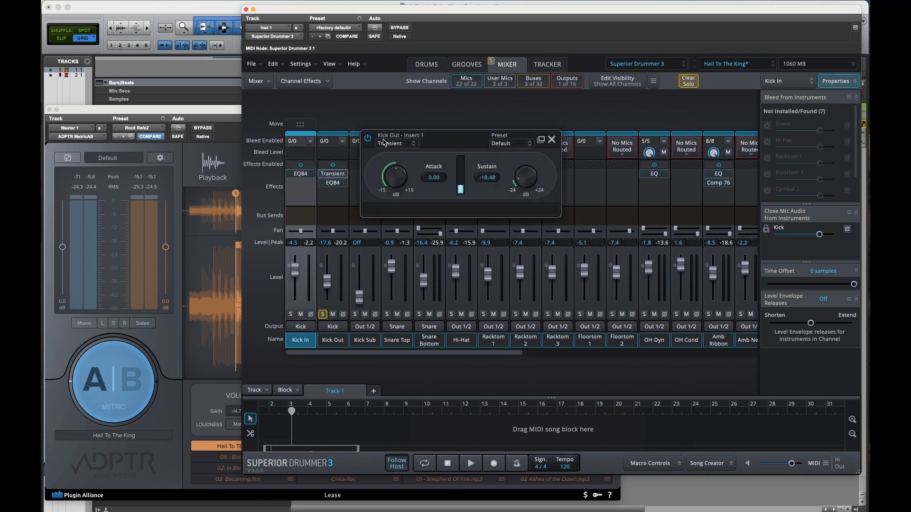
click(322, 183)
click(321, 174)
scroll(382, 273, right, 1)
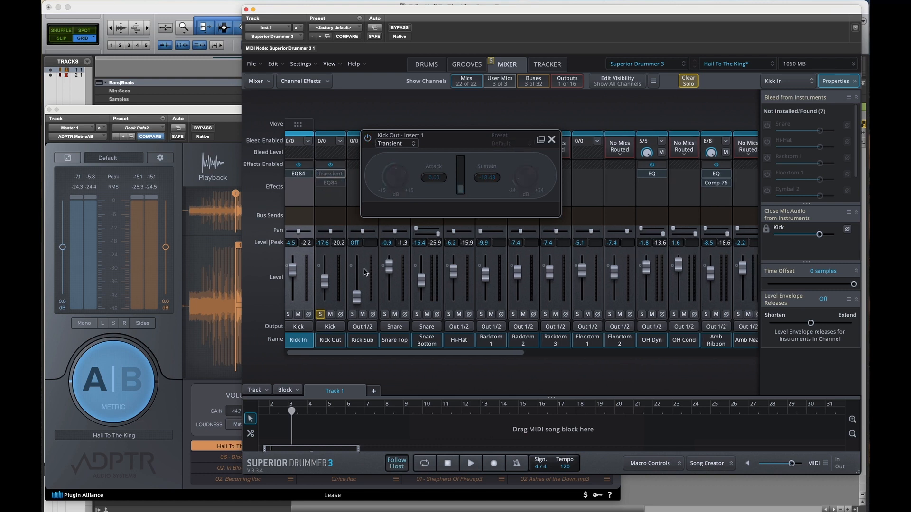
key(space)
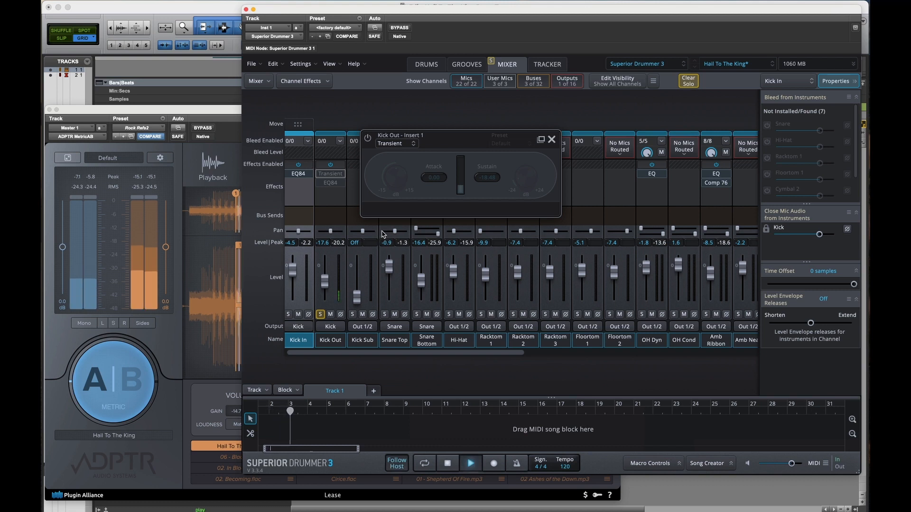
click(368, 139)
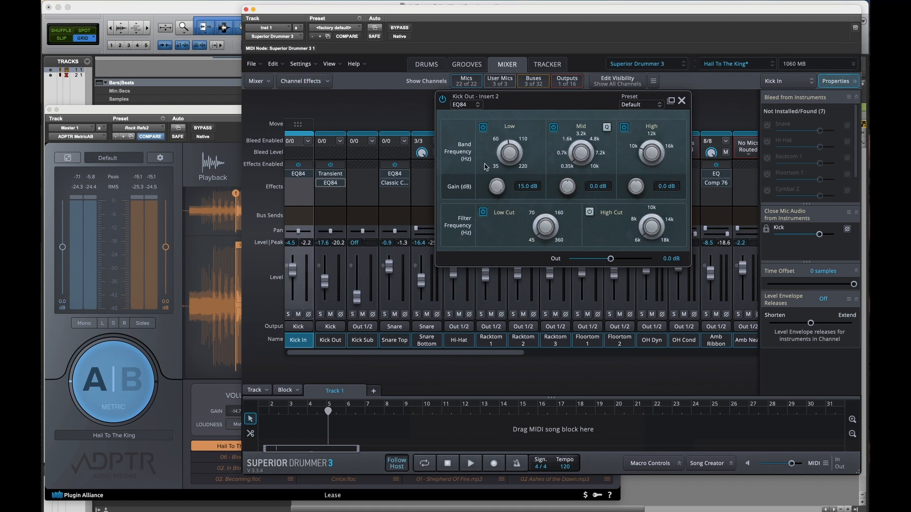
Step: Compare the soloed Kick Out channel during playback with its EQ84 bypassed and enabled, and close the effect window
click(320, 315)
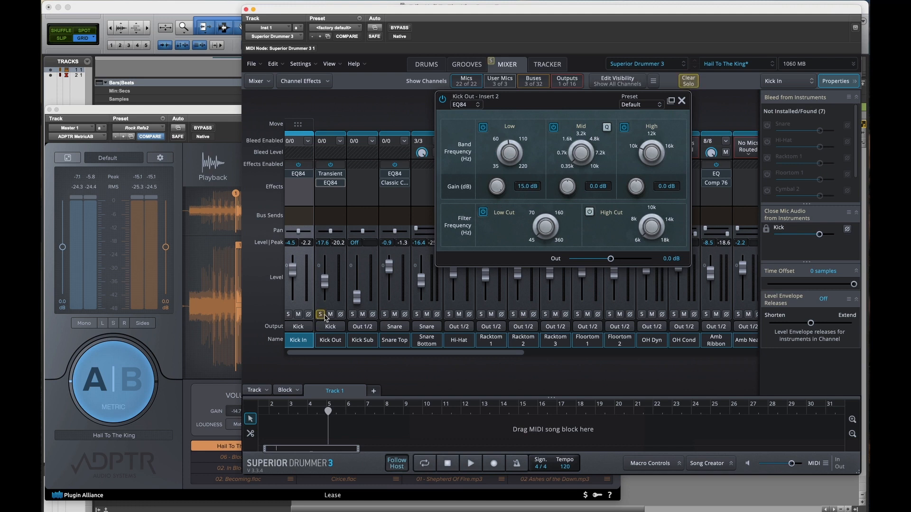
click(442, 100)
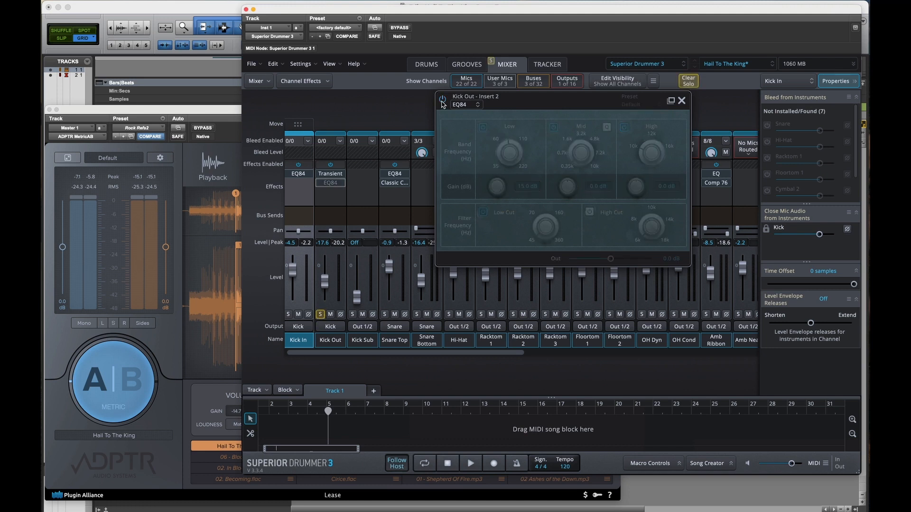
key(space)
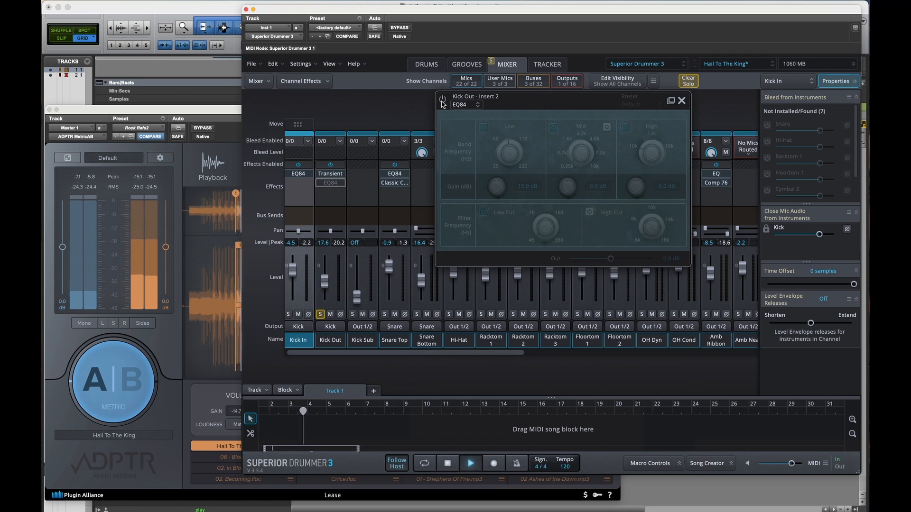
click(442, 101)
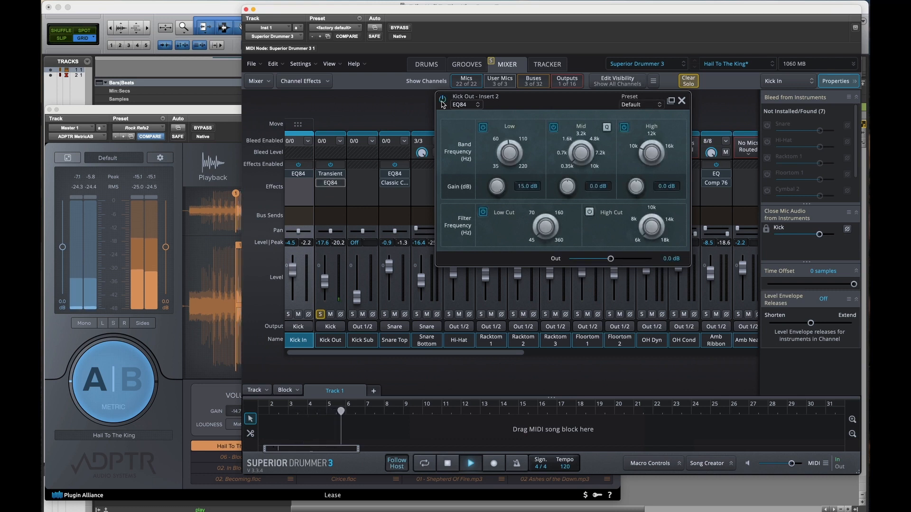
key(space)
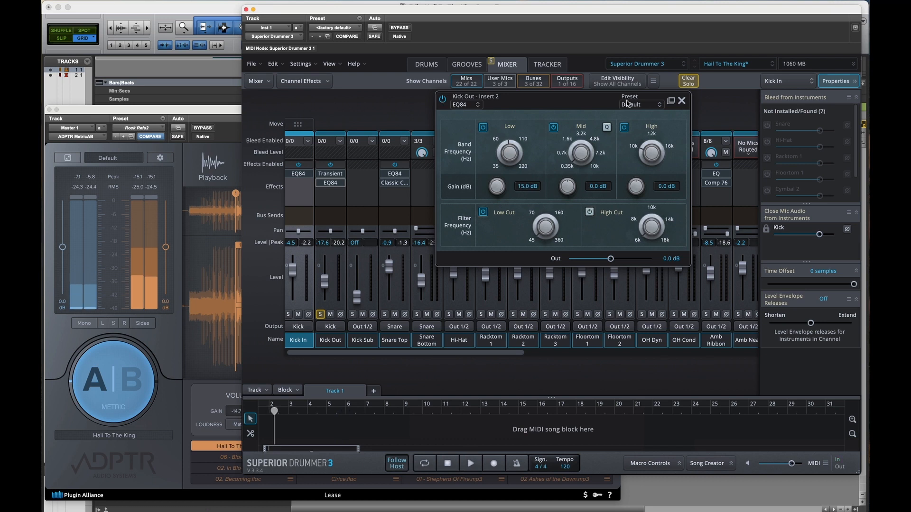
click(682, 101)
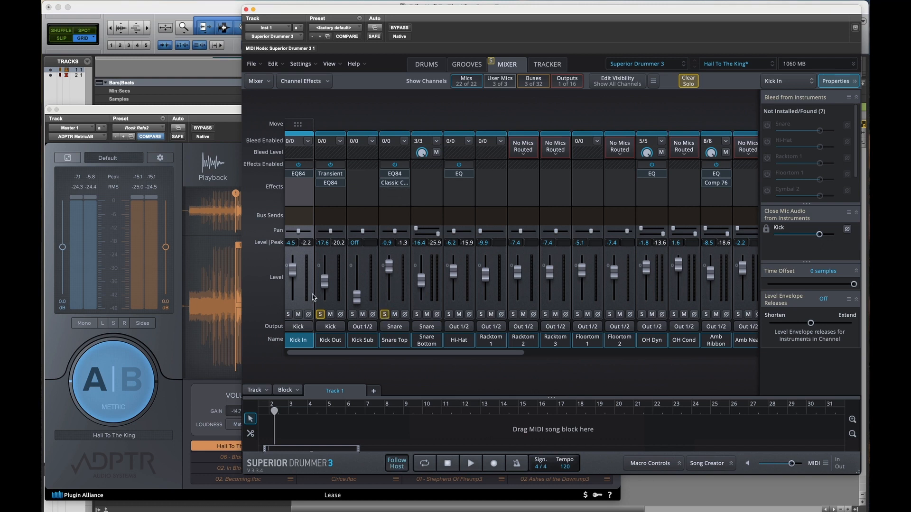
Step: Leave only Snare Top soloed, bypass its effects, and play the unprocessed snare from the drum kit view
click(322, 316)
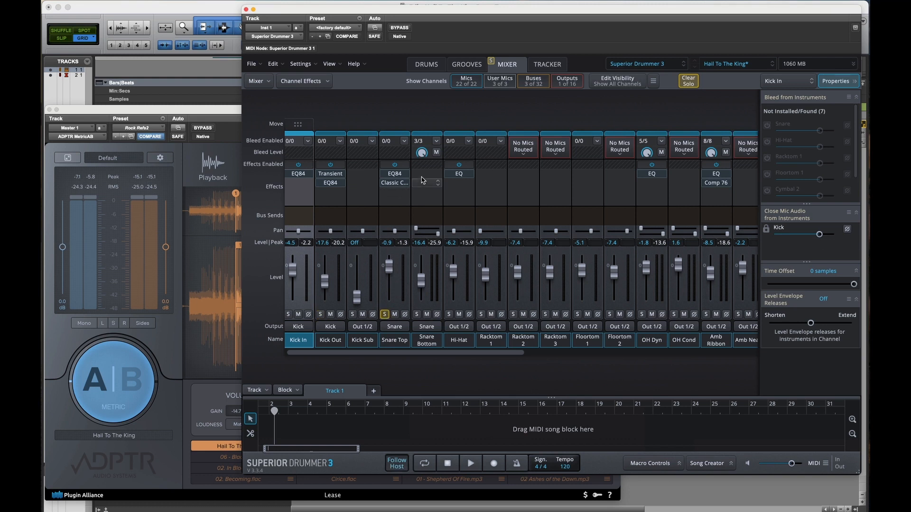
click(394, 174)
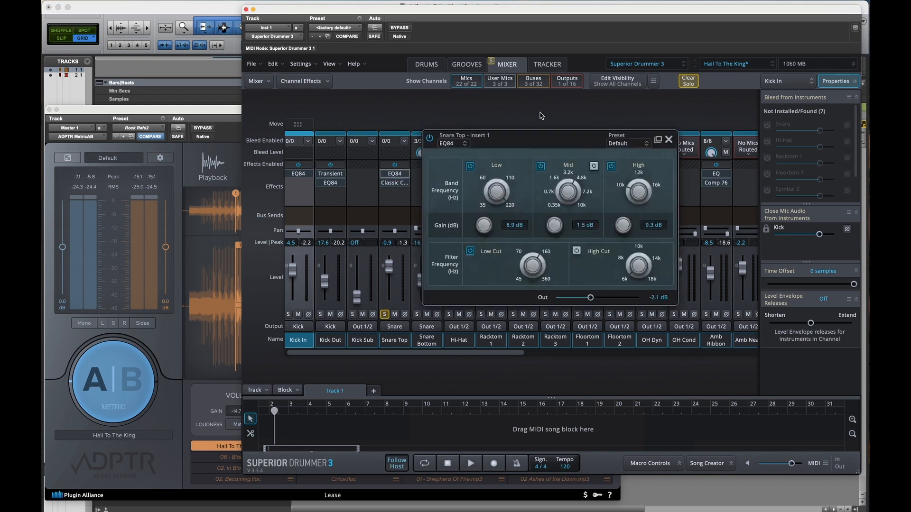
click(431, 139)
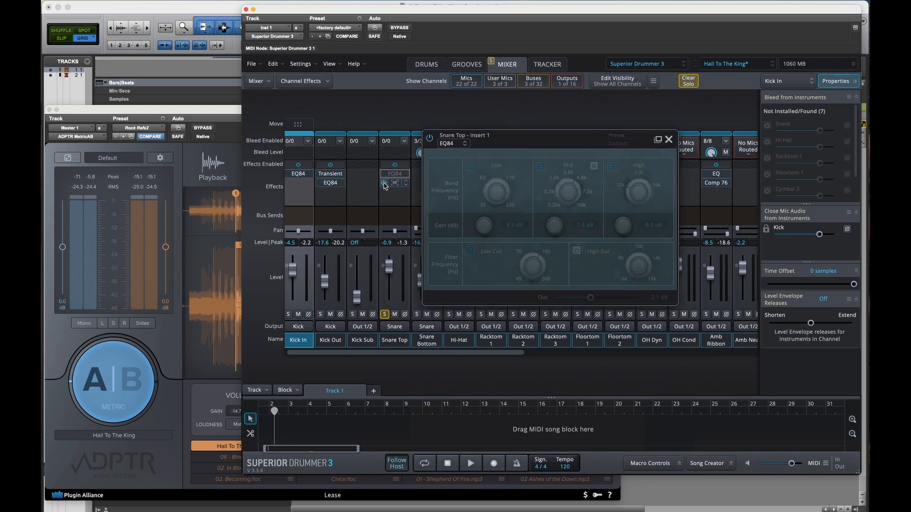
click(426, 64)
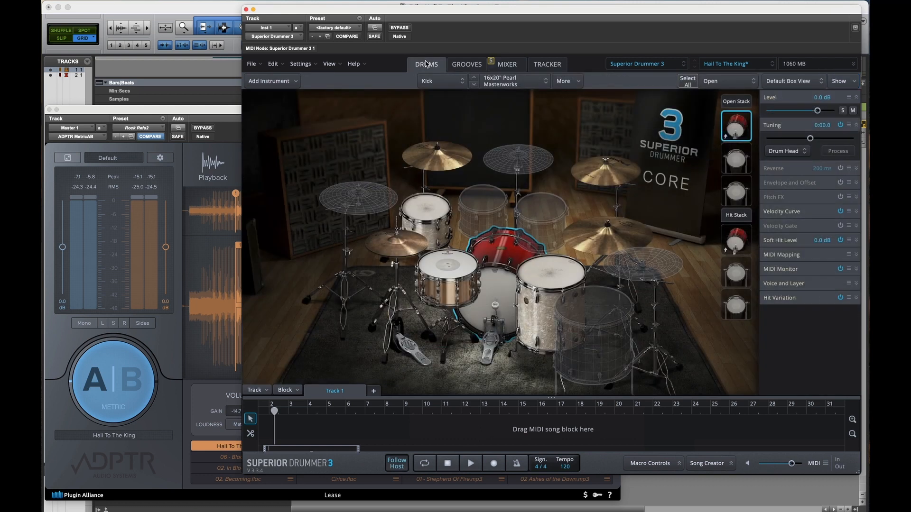
key(space)
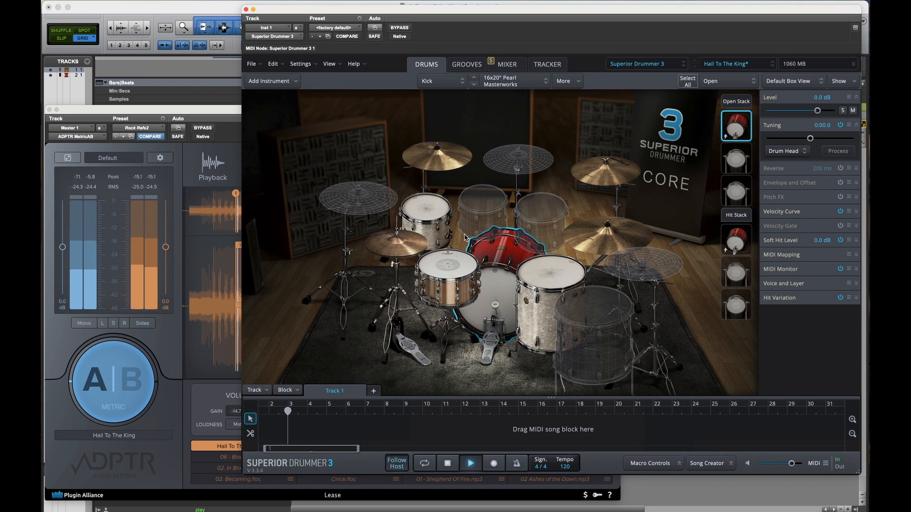
key(space)
Step: Select the snare in the kit and choose 6.5x14" Tama Bell Brass as its instrument
click(462, 266)
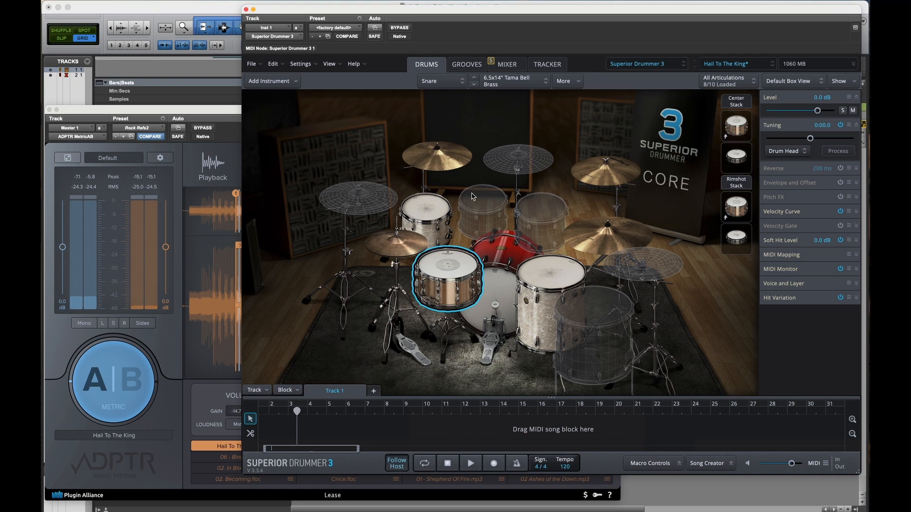
click(503, 82)
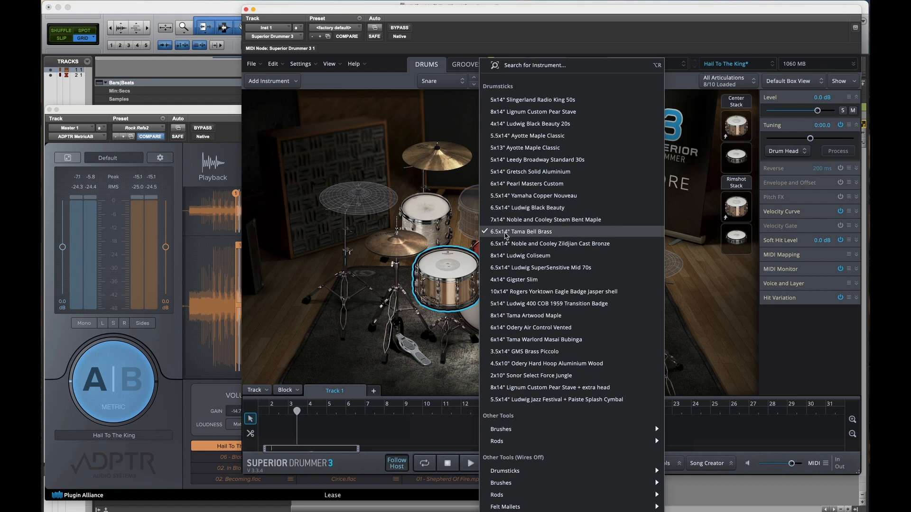
click(528, 232)
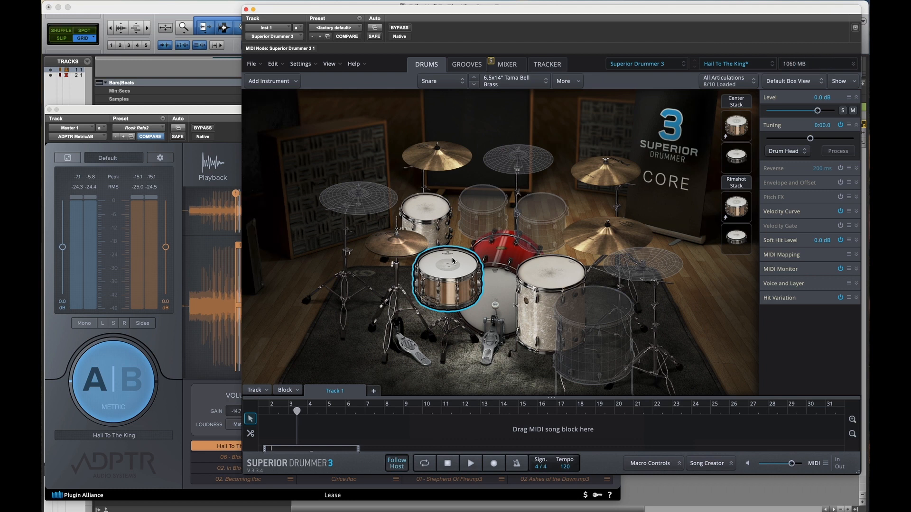
Step: Play the soloed Snare Top and re-enable its EQ84 in the mixer to compare it with the unprocessed sound
key(space)
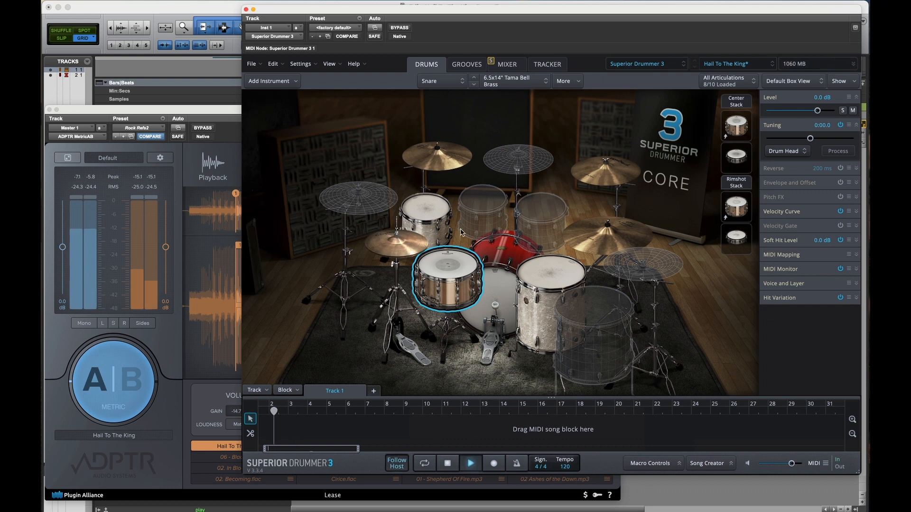
click(503, 65)
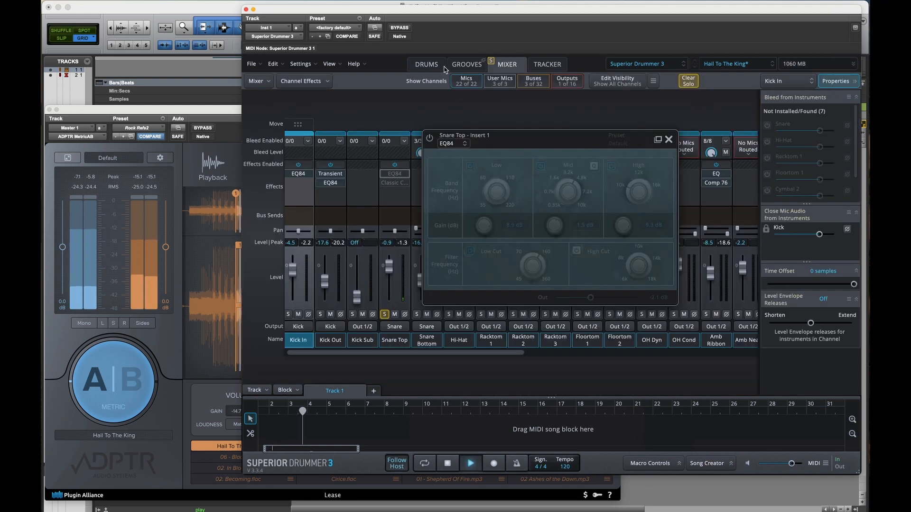
click(430, 139)
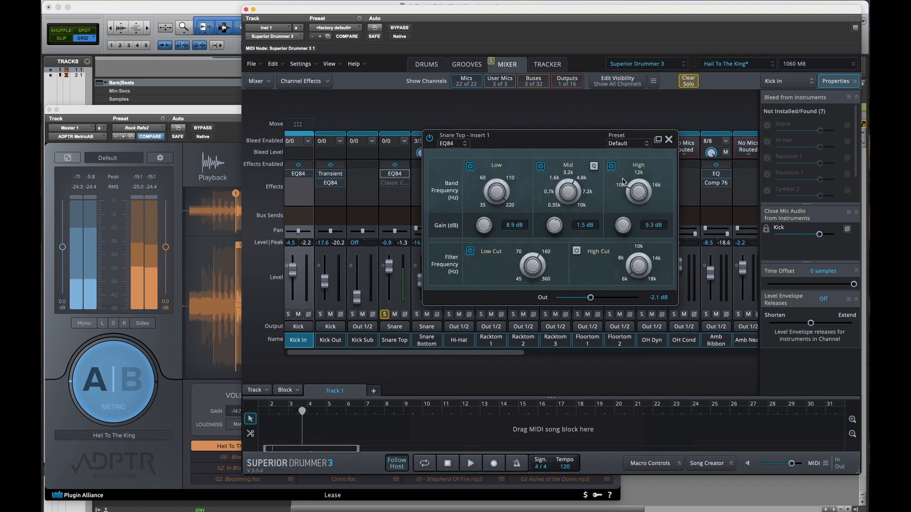
key(space)
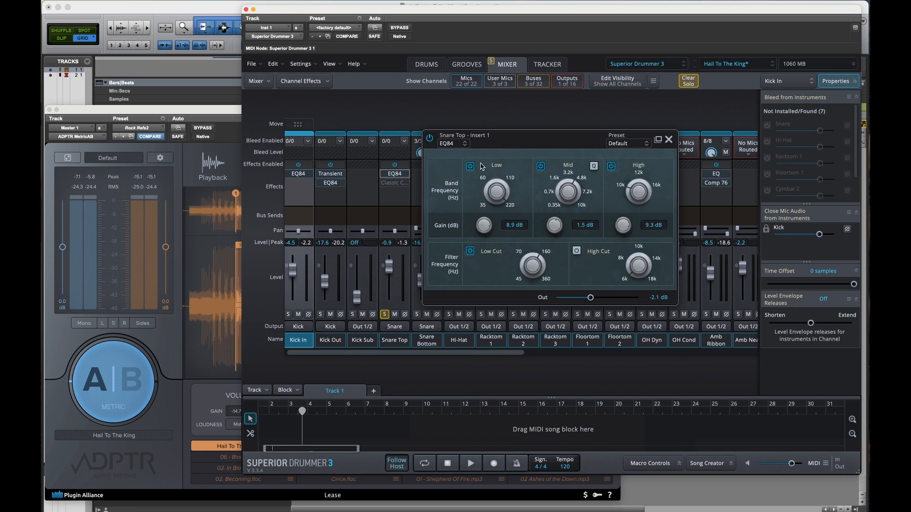
Step: Compare the soloed Snare Top with its EQ84 bypassed and enabled, trying the output at -3.0 dB before setting it to -2.2 dB
click(430, 139)
key(space)
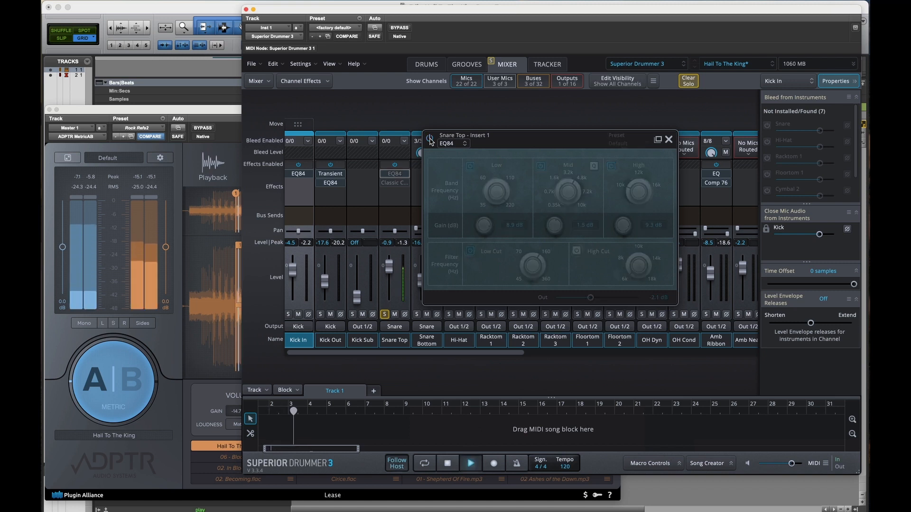
click(430, 139)
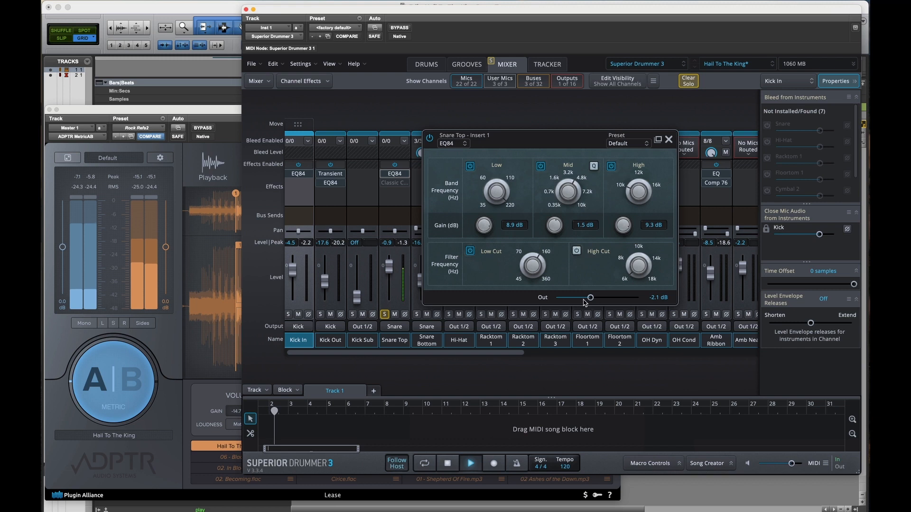
drag(590, 298, 585, 300)
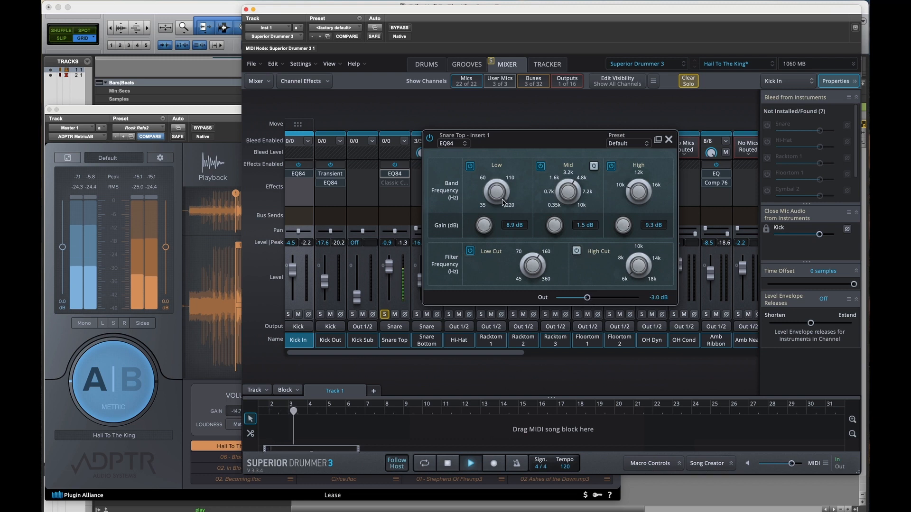
click(430, 140)
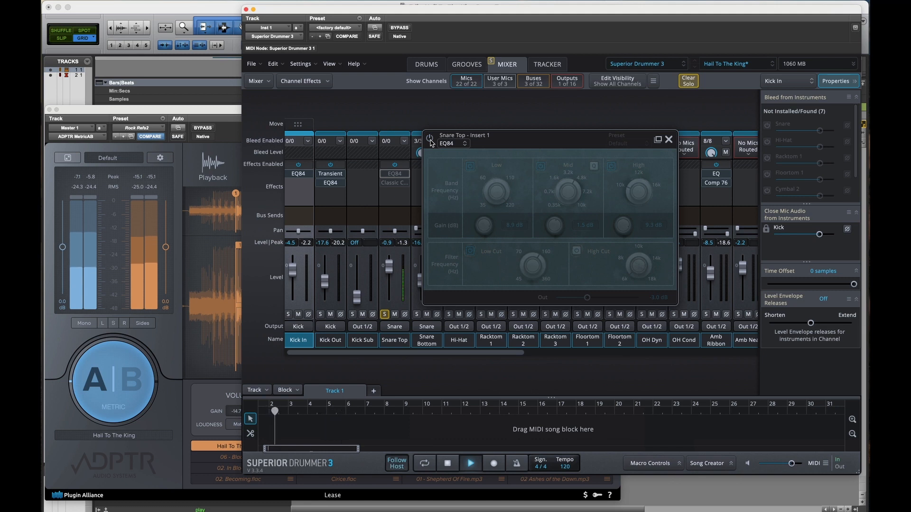
click(430, 140)
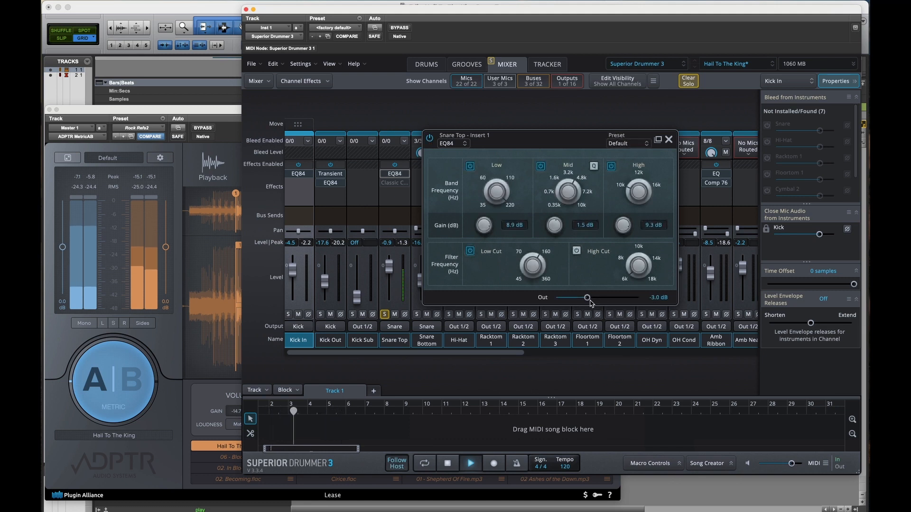
drag(589, 302, 592, 302)
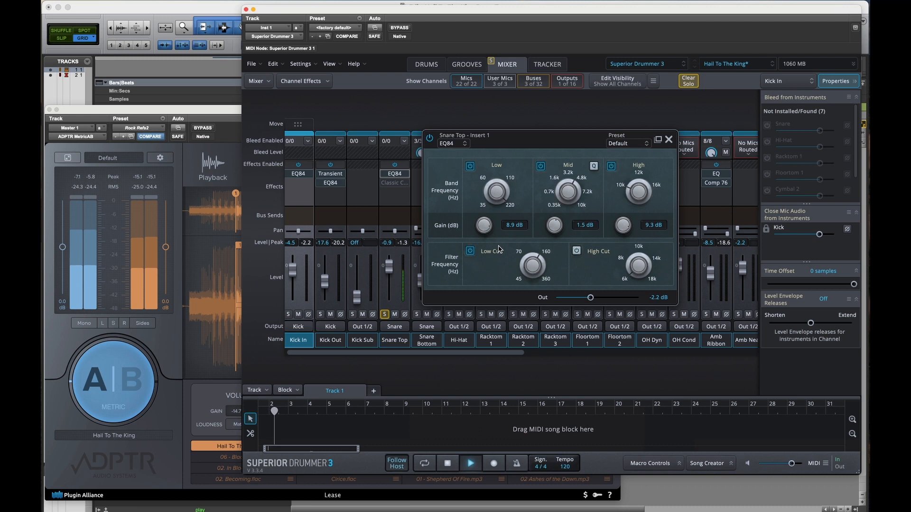
Step: Audition the Snare Top EQ84 with its Low Cut filter off and on, close the effect window, and stop playback
click(471, 254)
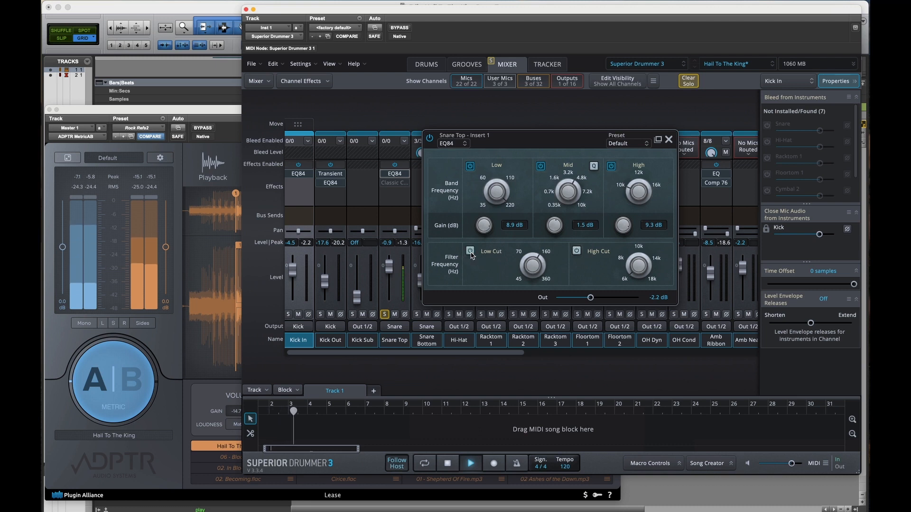
click(472, 254)
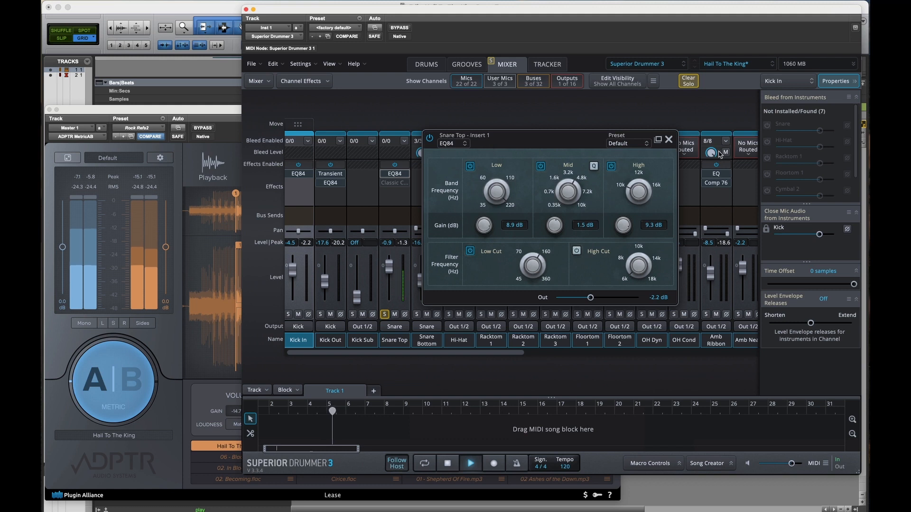
click(669, 139)
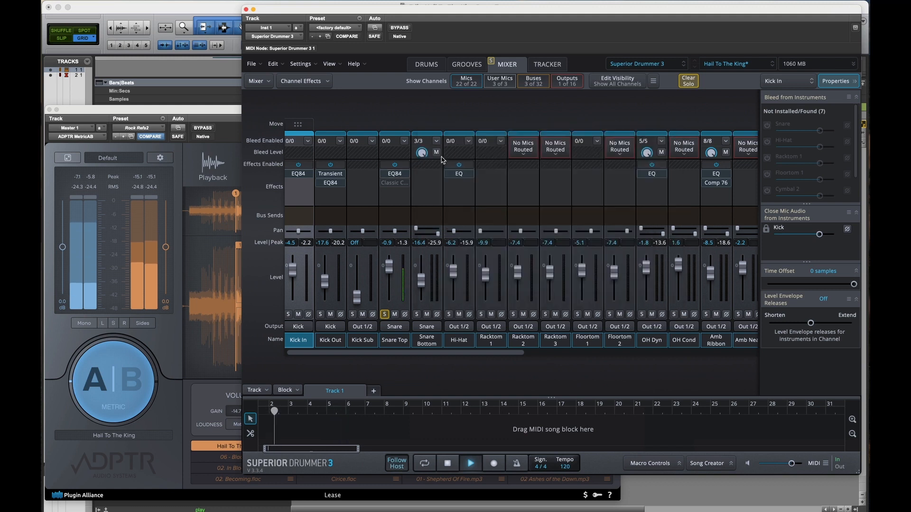
key(space)
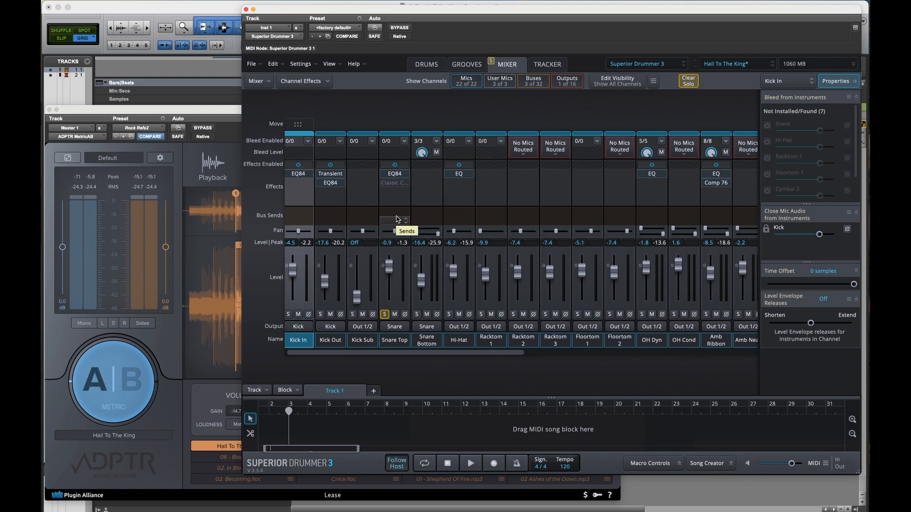
Step: Open the Hi-Hat channel's EQ, solo the channel during playback, and compare its low-cut band off and on
scroll(389, 194, right, 2)
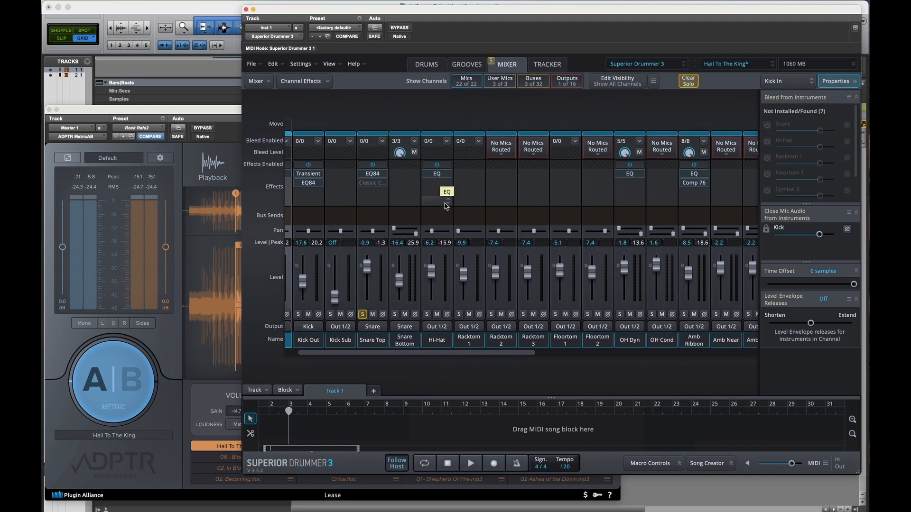
click(437, 173)
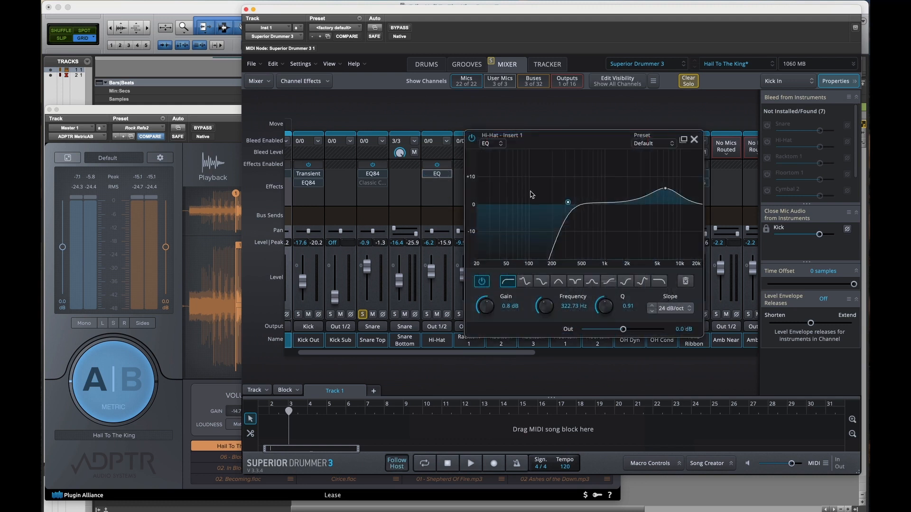
key(space)
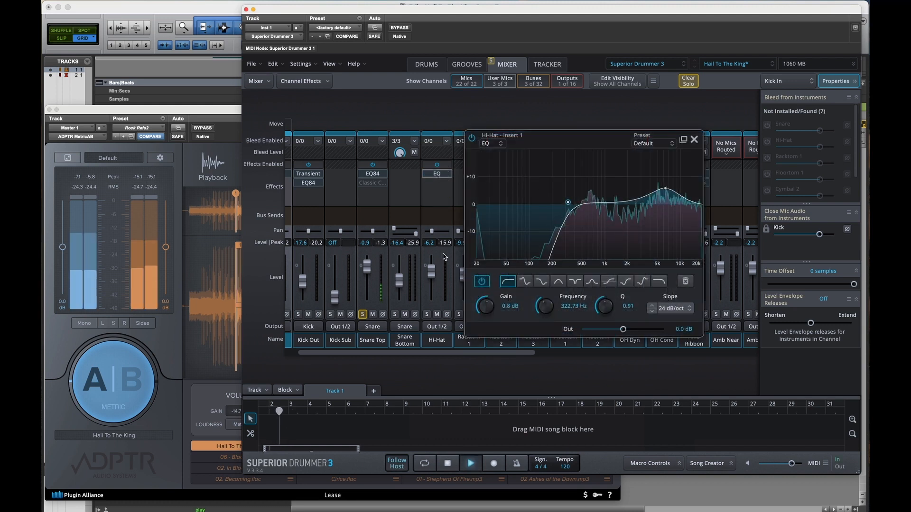
click(427, 315)
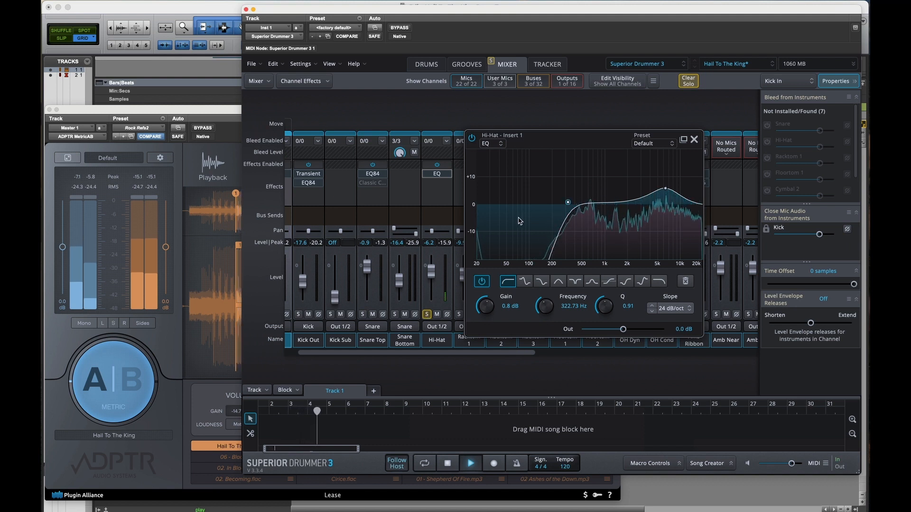
click(481, 282)
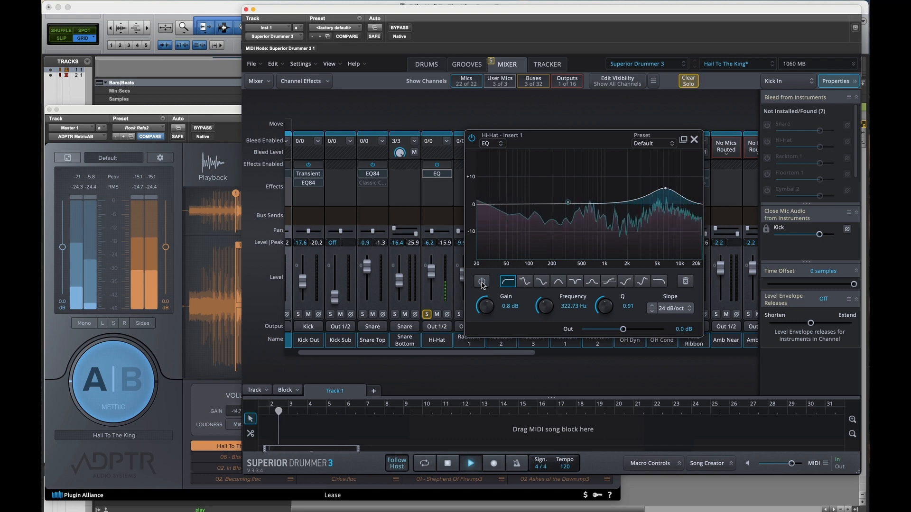
click(481, 281)
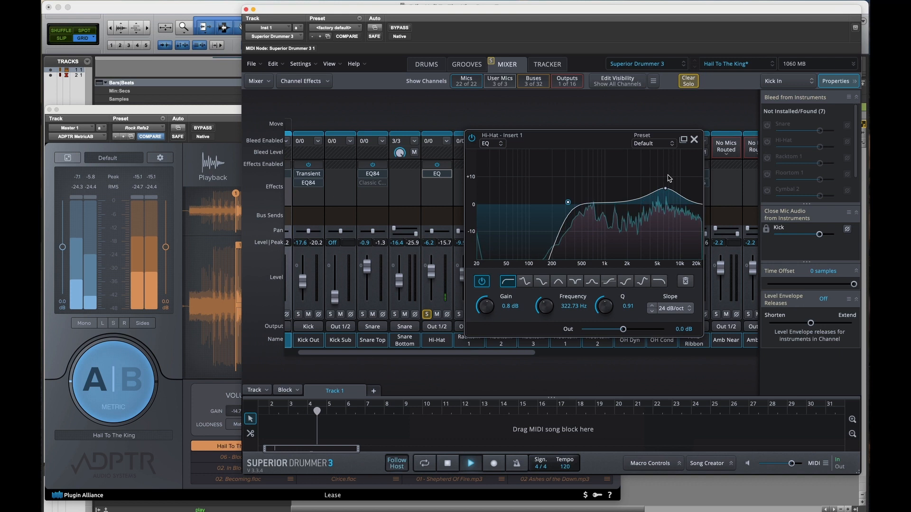
Step: Compare the Hi-Hat EQ bypassed and enabled, trying its output at -2.4 dB before restoring 0.0 dB, and close the effect window
click(472, 138)
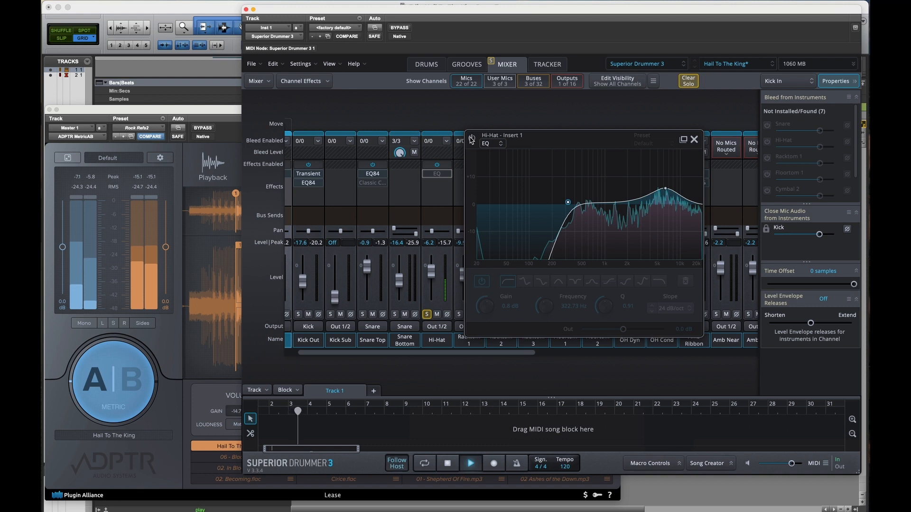
click(471, 138)
drag(623, 330, 616, 331)
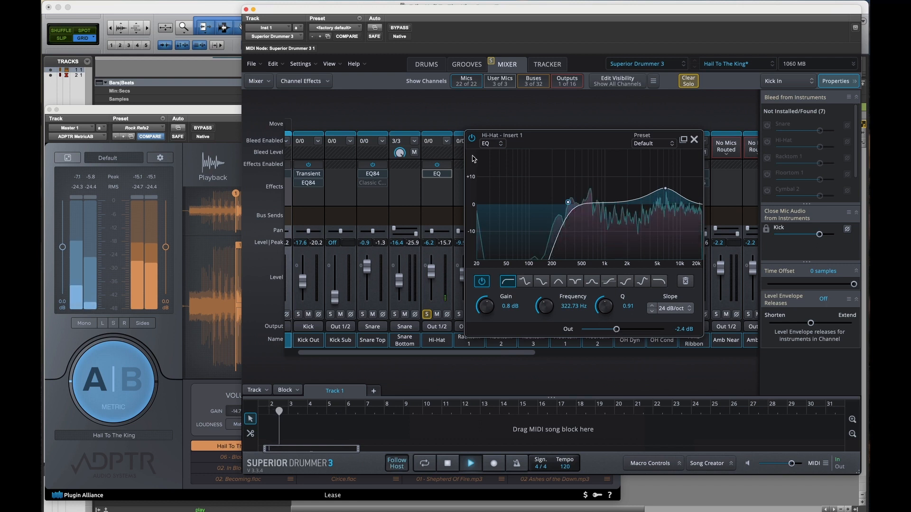
click(472, 139)
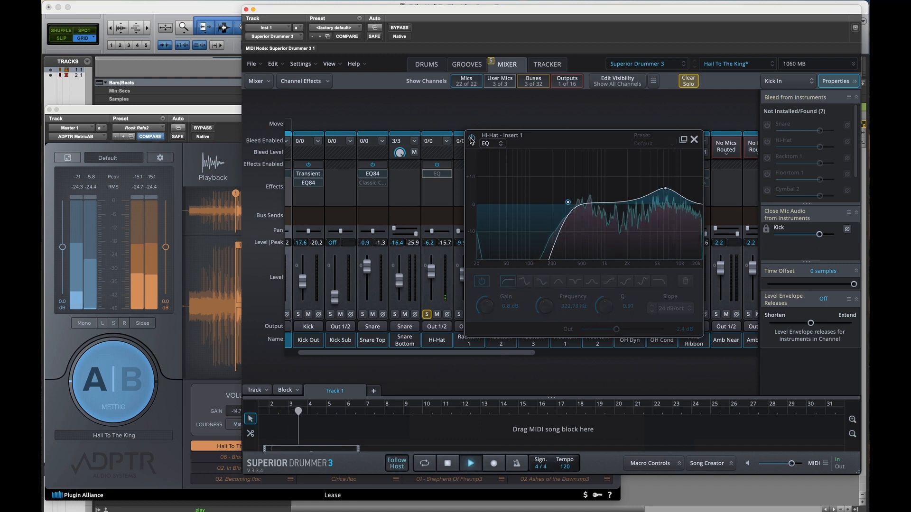
click(471, 138)
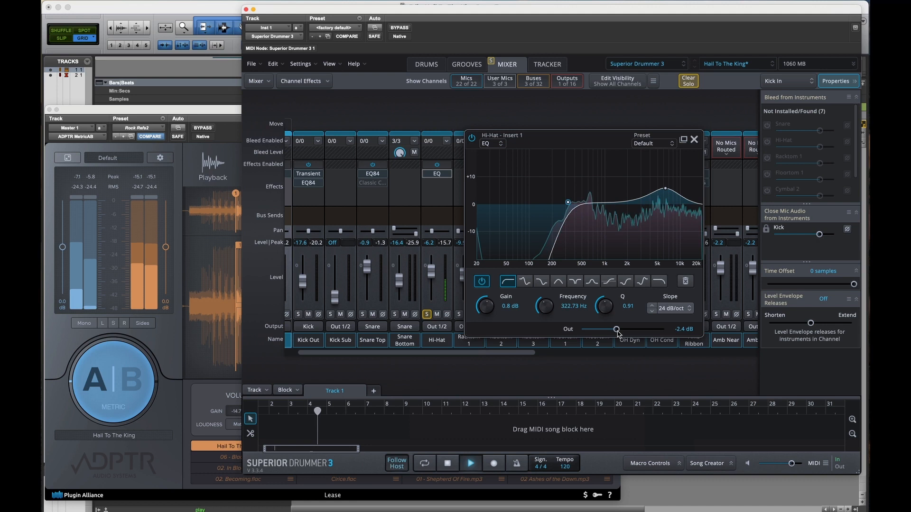
drag(617, 331, 623, 331)
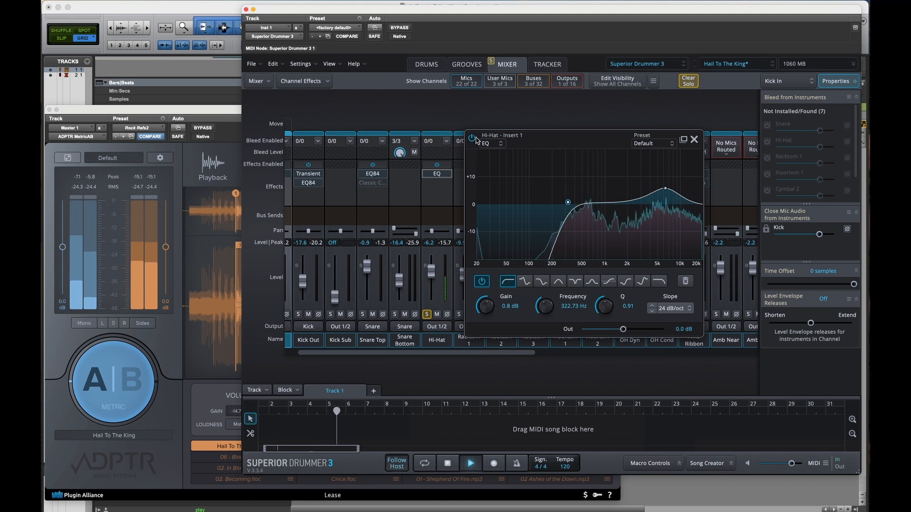
click(694, 140)
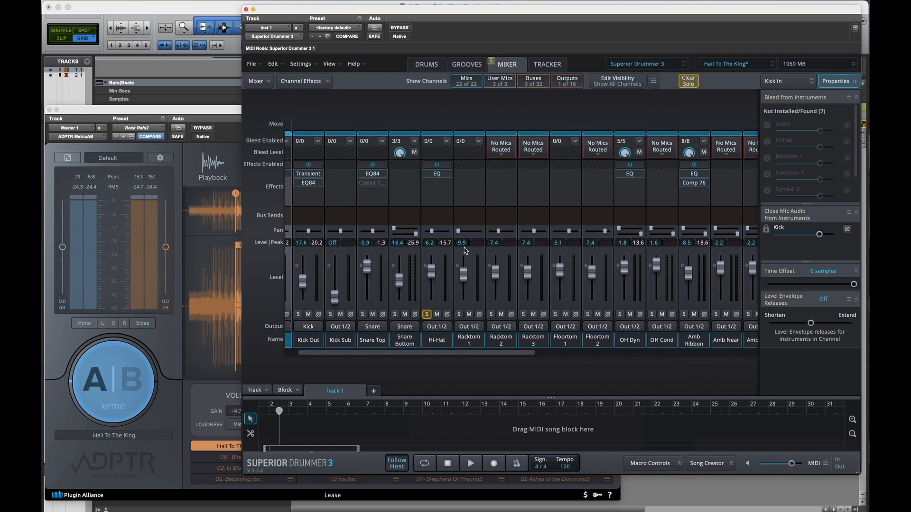
Step: Solo only OH Dyn, open its EQ, and compare the channel during playback with the EQ bypassed and enabled
scroll(476, 203, right, 2)
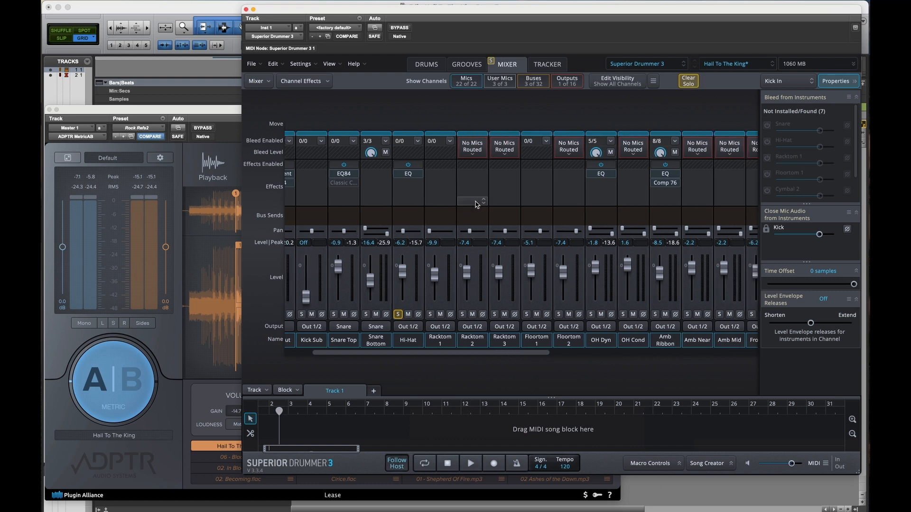
scroll(586, 221, right, 2)
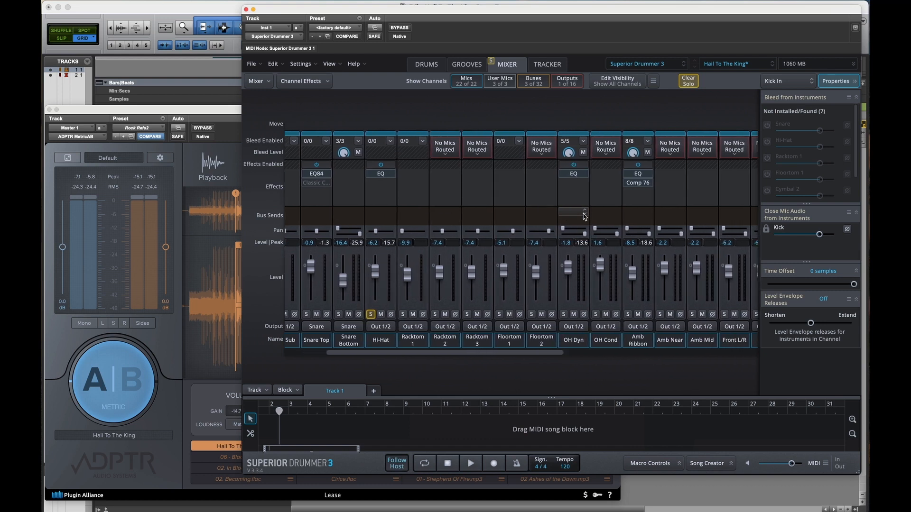
click(560, 315)
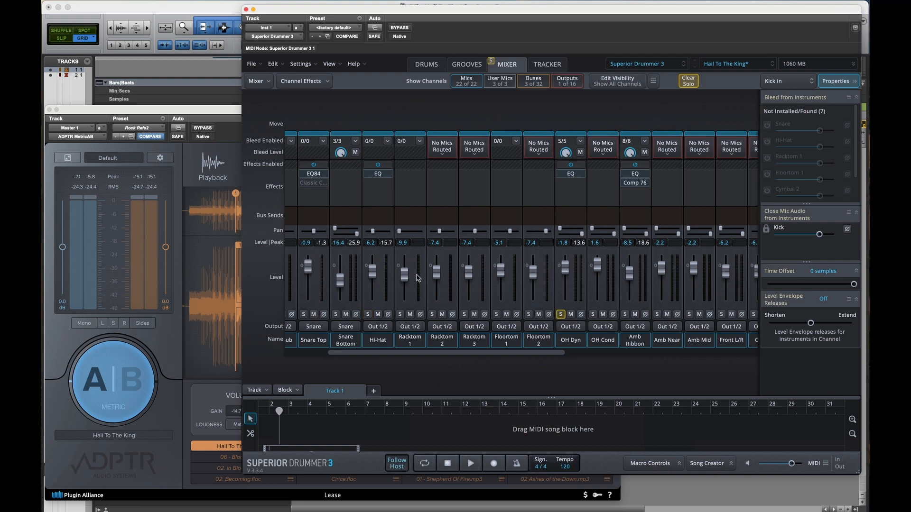
click(572, 175)
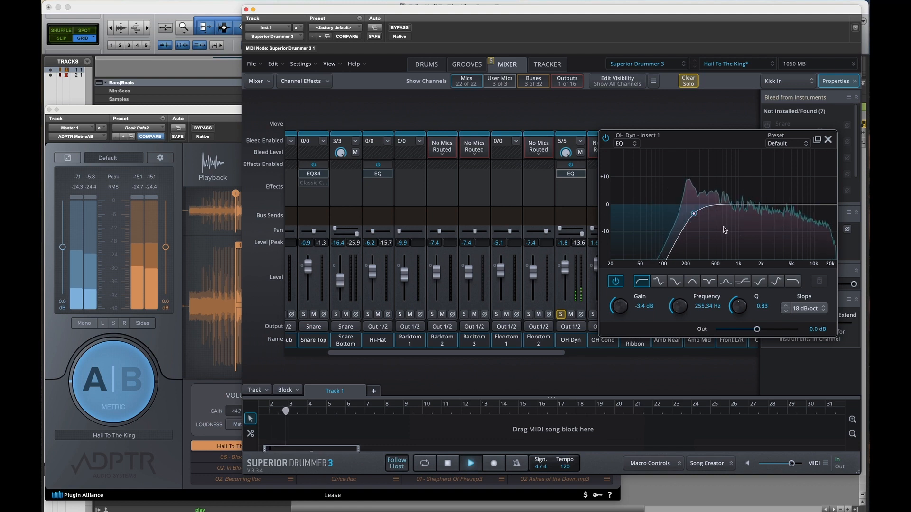
click(606, 138)
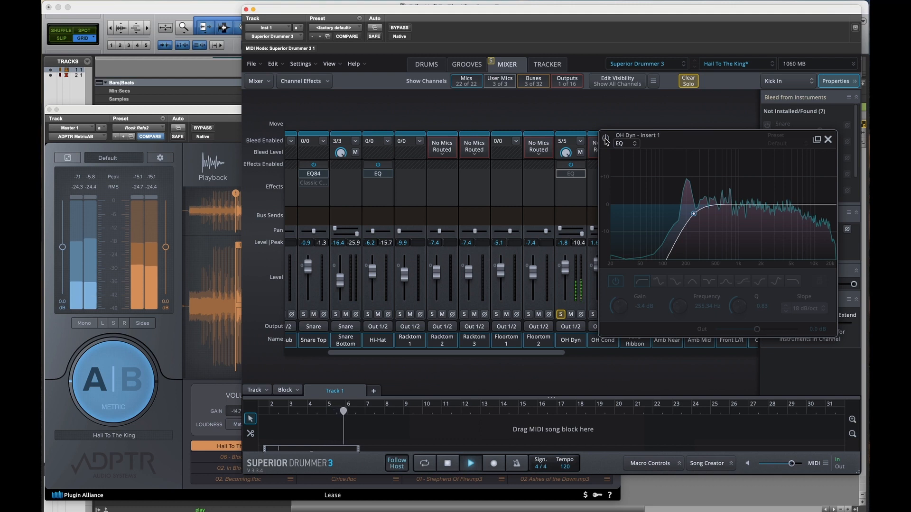
click(606, 139)
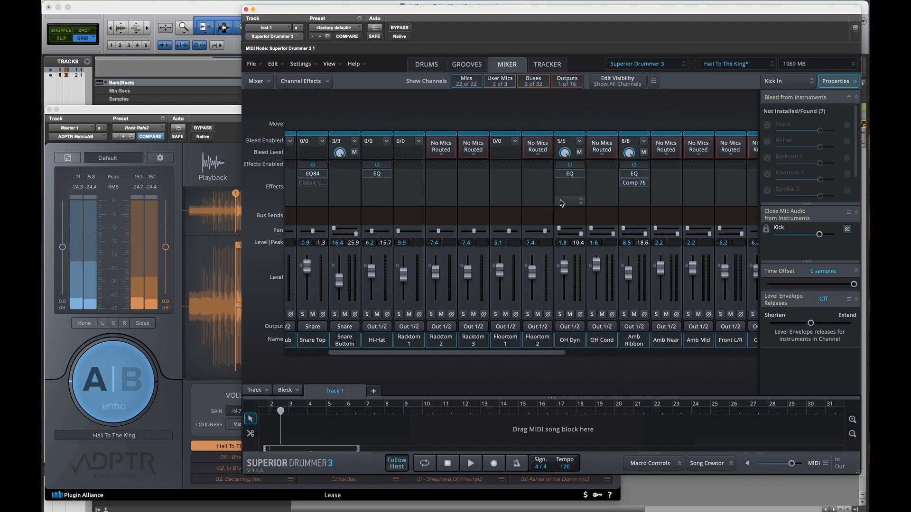
Step: Solo only the Amb Ribbon channel and open its EQ with Comp 76 bypassed
scroll(569, 209, right, 2)
click(593, 220)
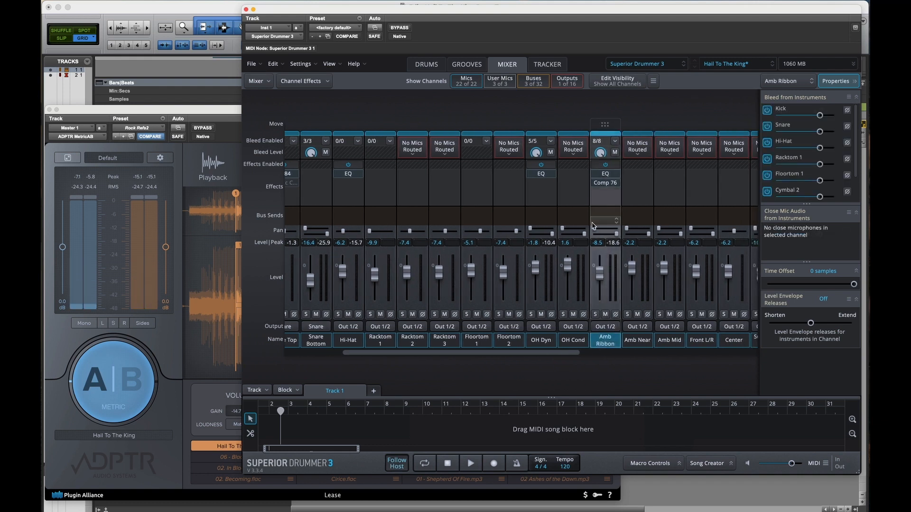
click(596, 315)
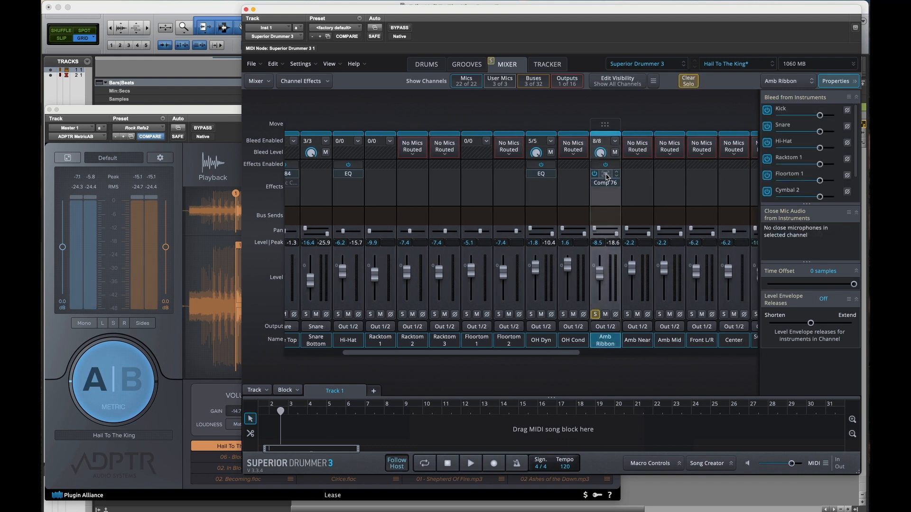
click(606, 175)
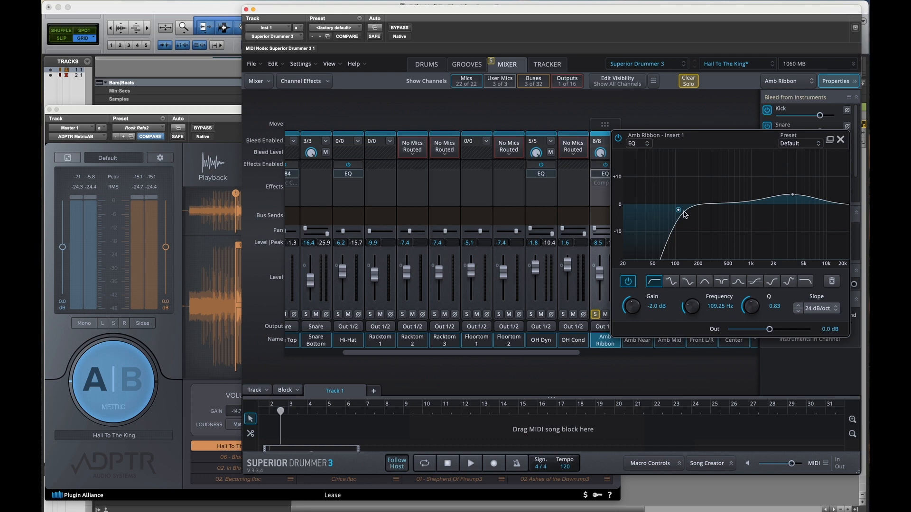
Step: Compare the Amb Ribbon EQ bypassed and enabled during playback, then close the effect window and unsolo the channel
click(618, 138)
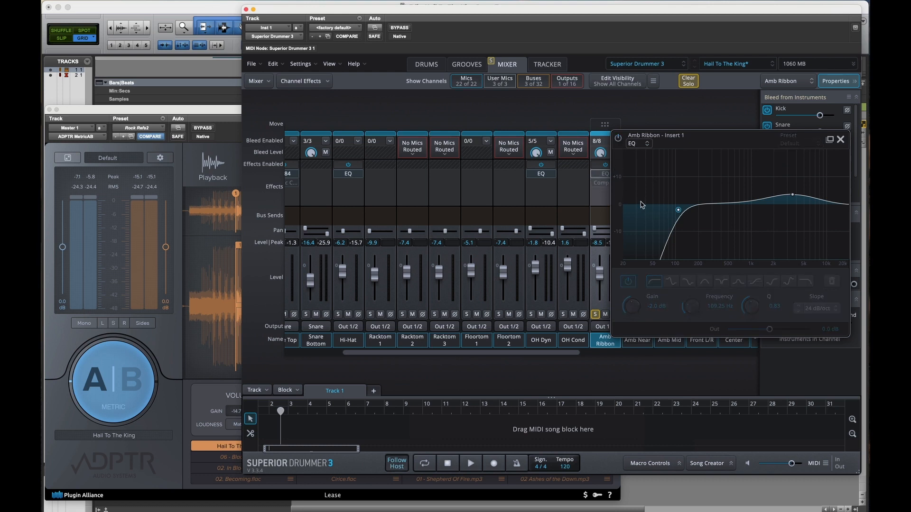
key(space)
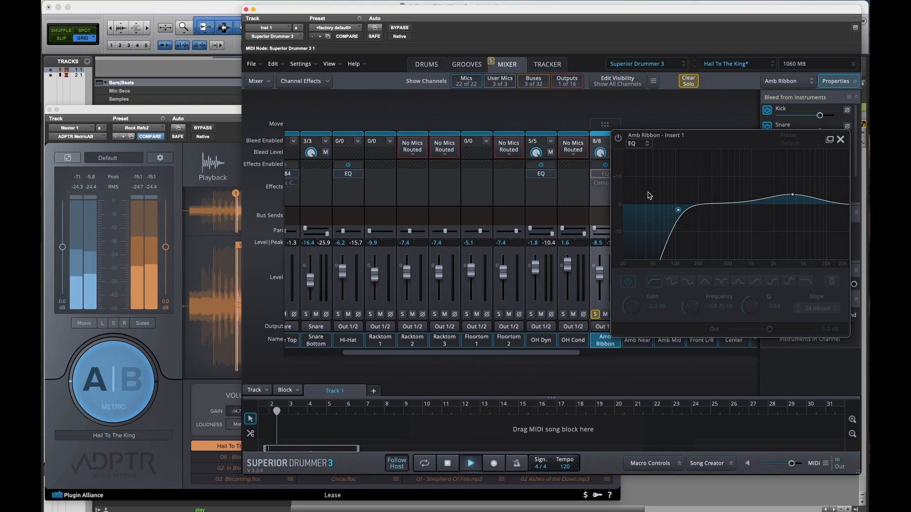
click(618, 138)
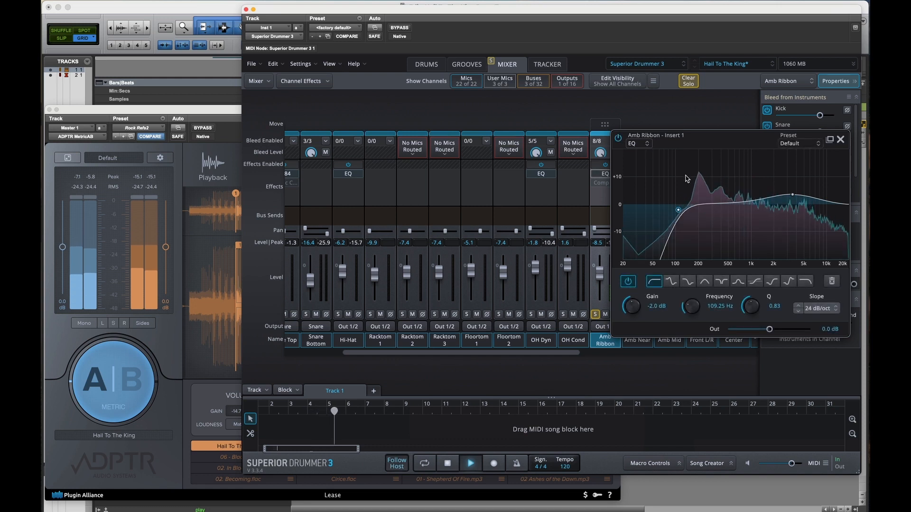
click(620, 142)
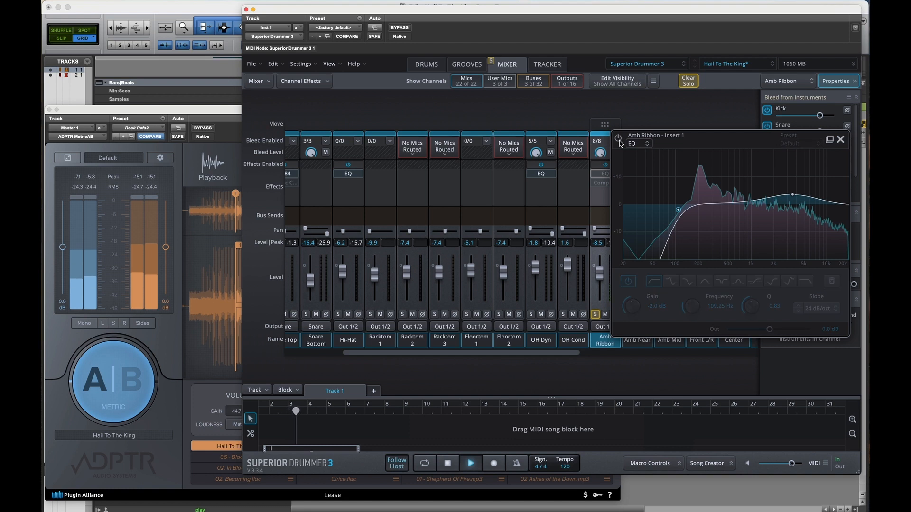
click(620, 142)
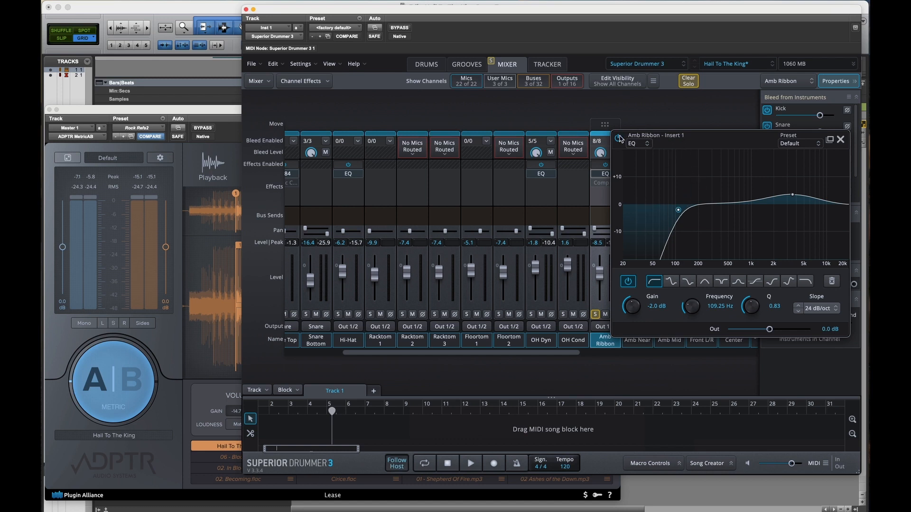
click(840, 139)
scroll(602, 237, left, 1)
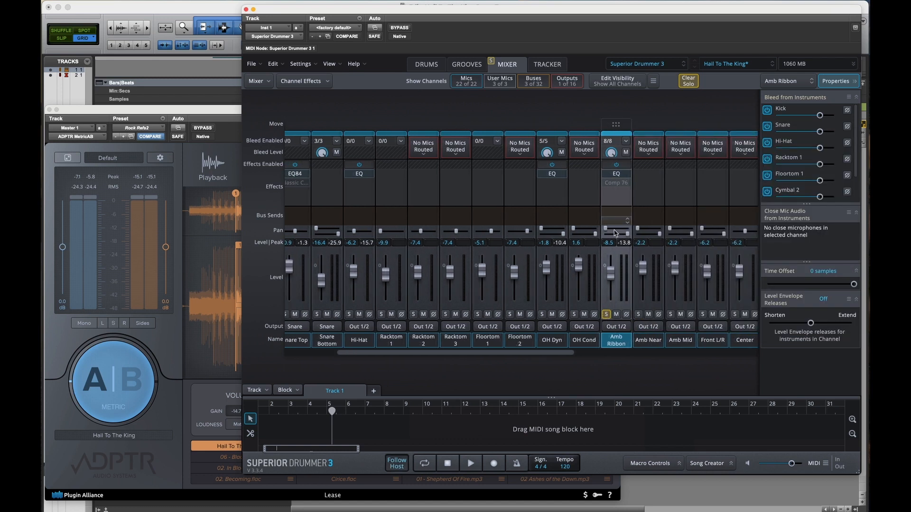
click(608, 315)
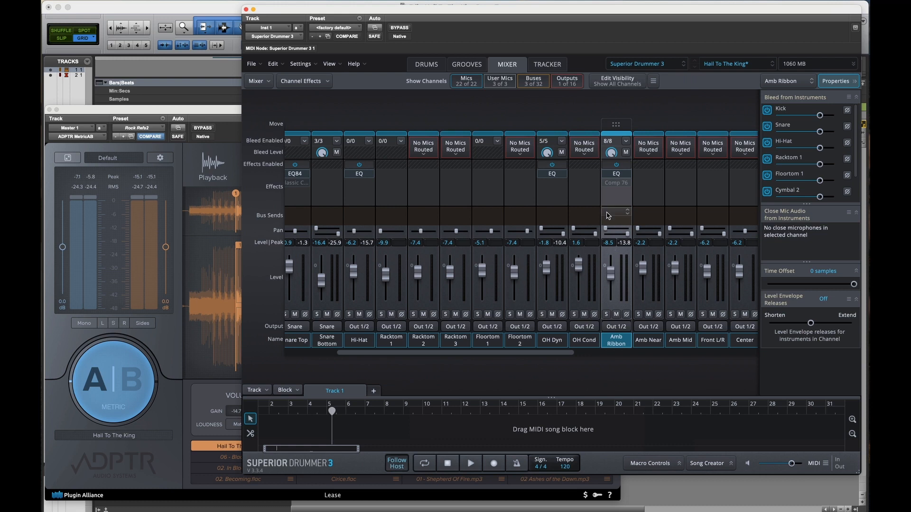
Step: Look over the remaining mixer channels and trace the Kick Out channel's output routing to the Kick bus
scroll(608, 216, right, 2)
scroll(608, 216, right, 4)
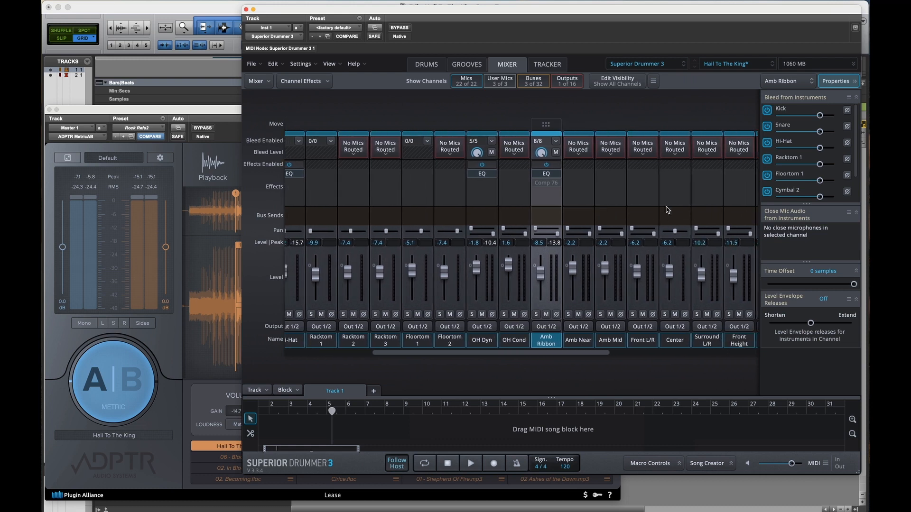
scroll(745, 208, right, 15)
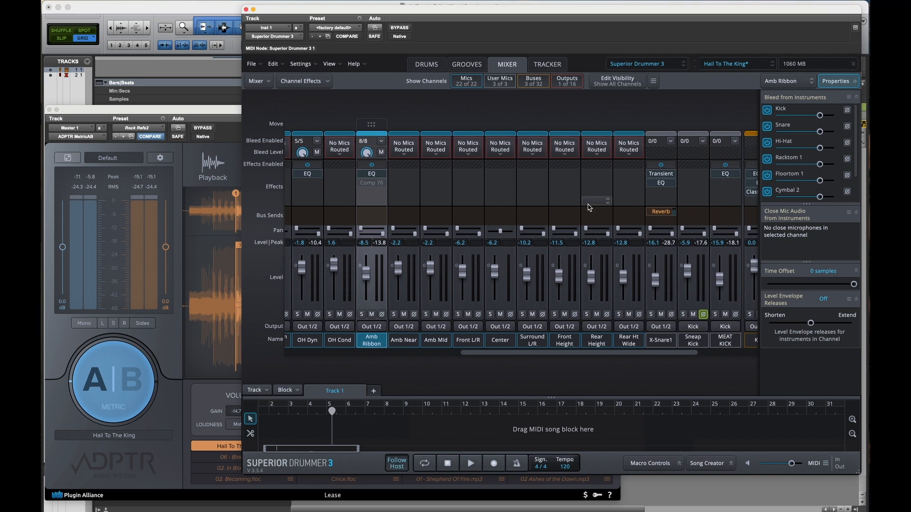
scroll(596, 203, right, 8)
scroll(489, 203, left, 20)
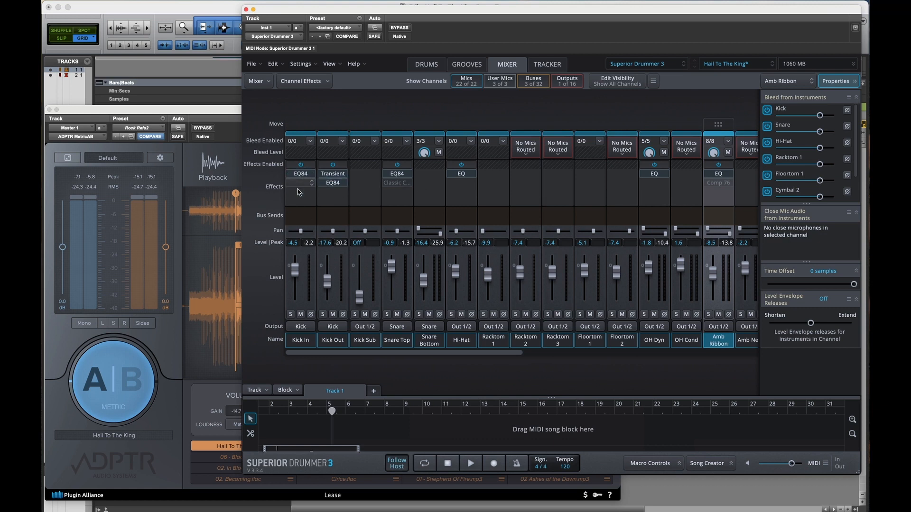
mouse_move(331, 189)
click(333, 328)
click(332, 329)
scroll(432, 194, right, 10)
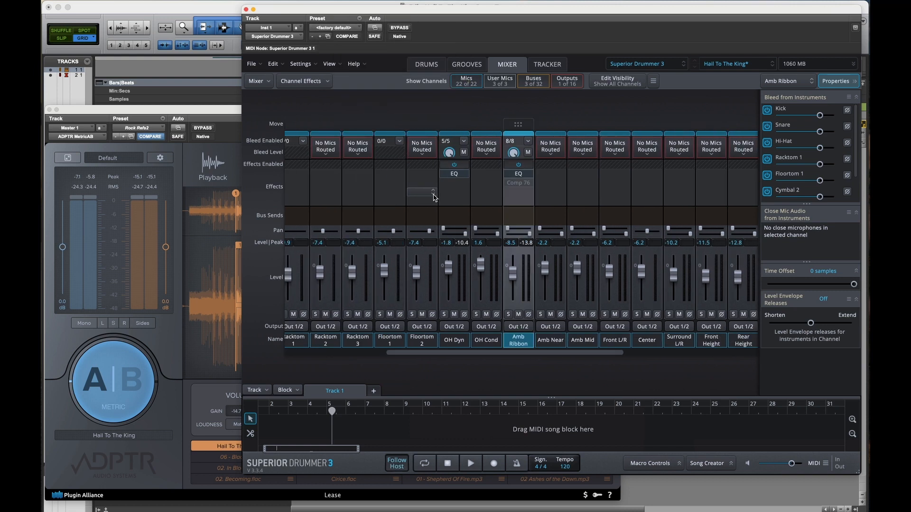
scroll(701, 202, right, 3)
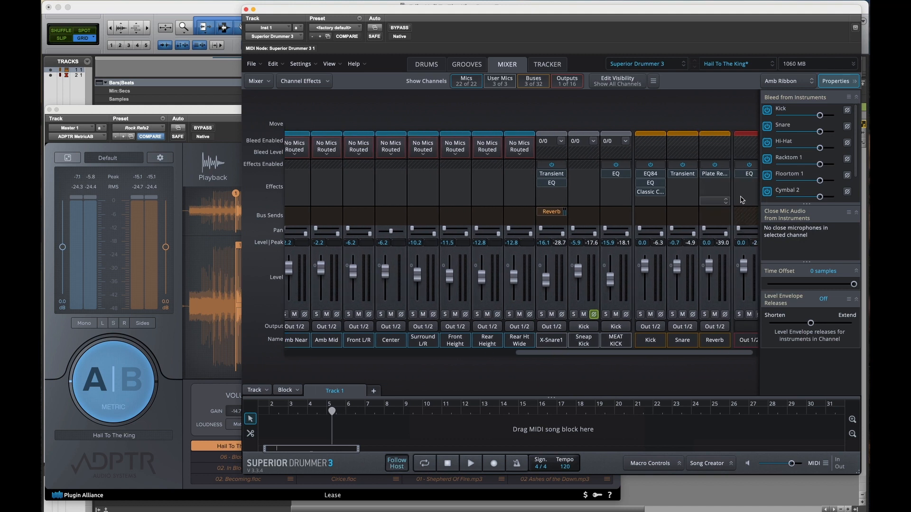
click(645, 344)
Step: Trace the output routing of Snare Top and Snare Bottom to the Snare bus
scroll(570, 154, left, 15)
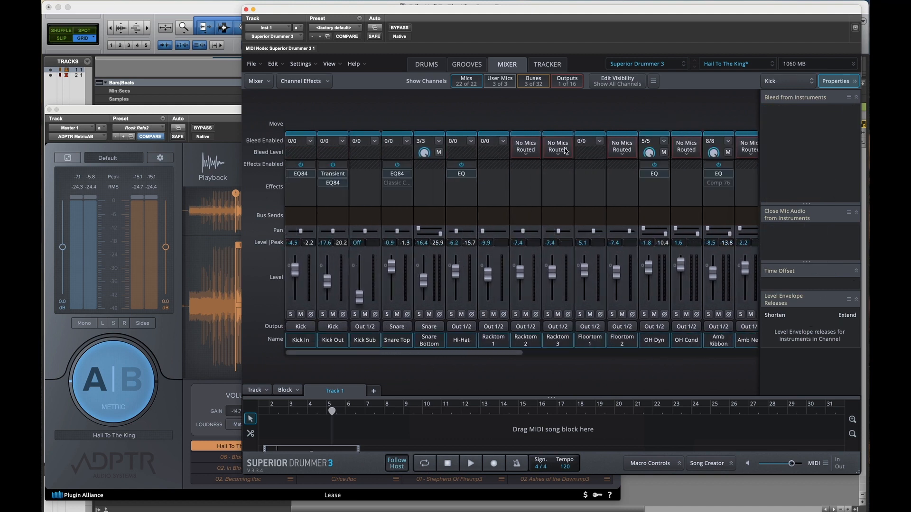
click(388, 347)
click(429, 340)
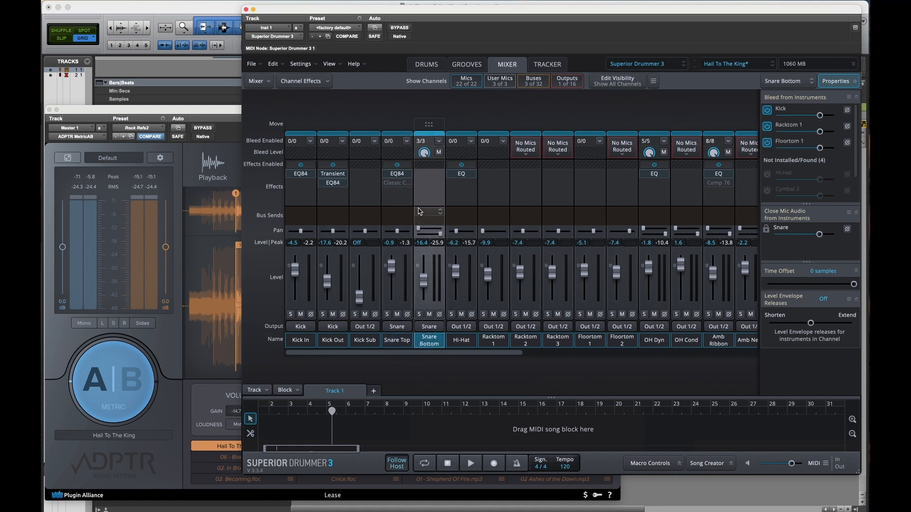
scroll(425, 211, right, 15)
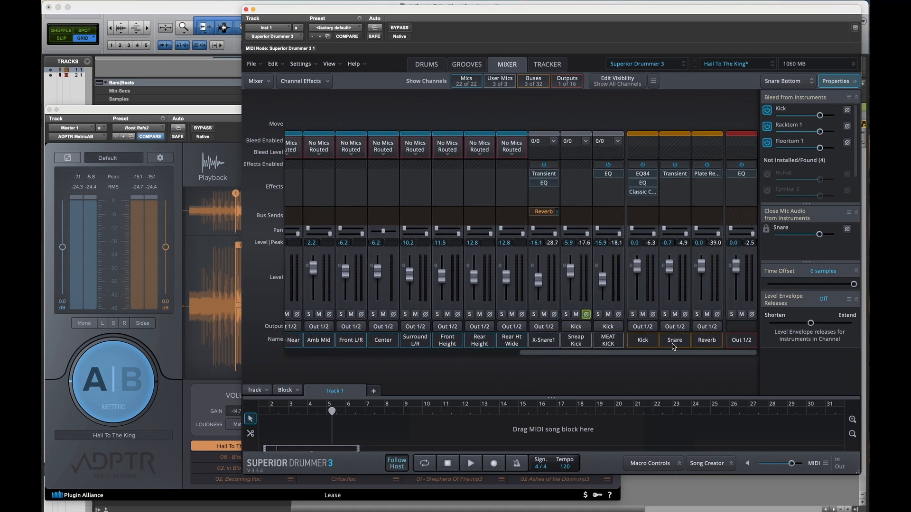
click(674, 343)
Step: Open Snare Top's Classic Compressor, solo the channel, and compare the compressor bypassed and enabled during playback
scroll(422, 198, left, 15)
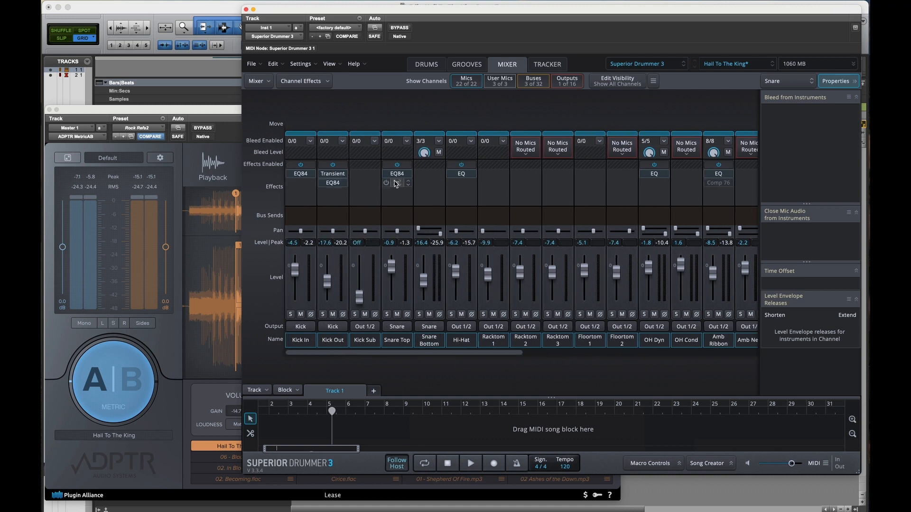
click(396, 183)
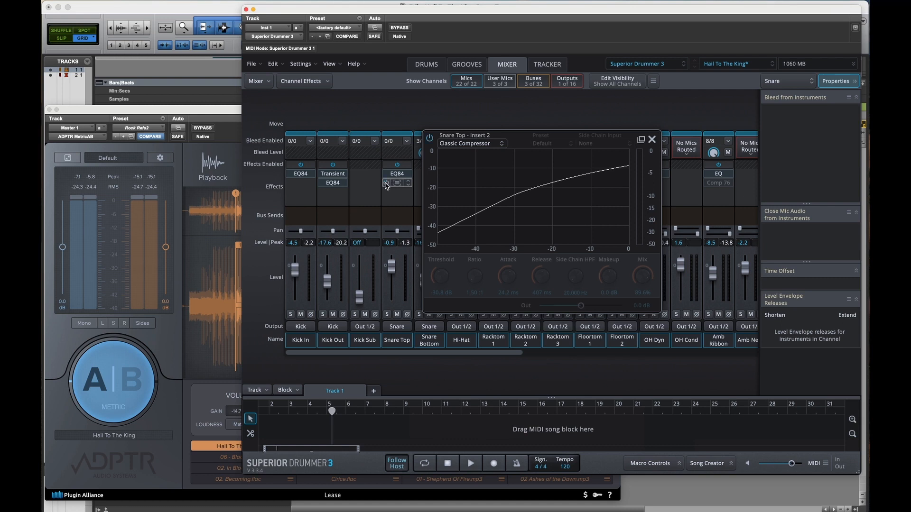
click(388, 315)
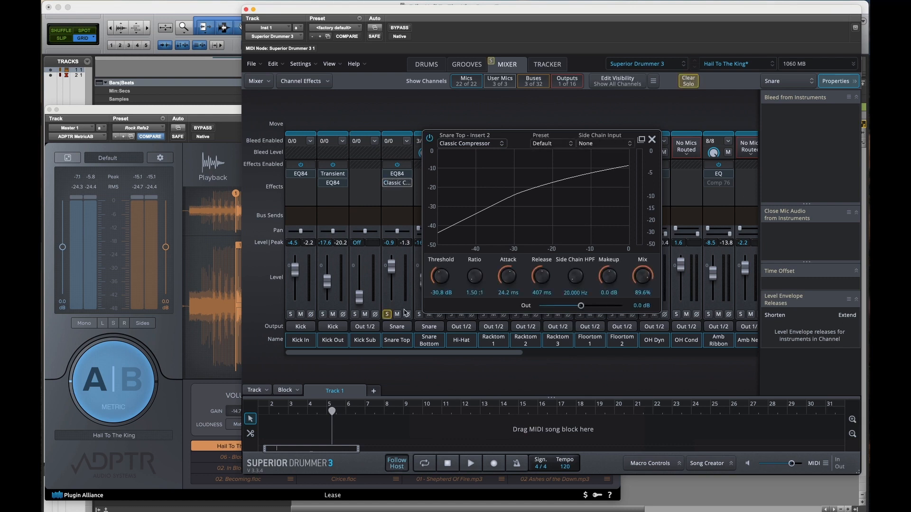
click(431, 139)
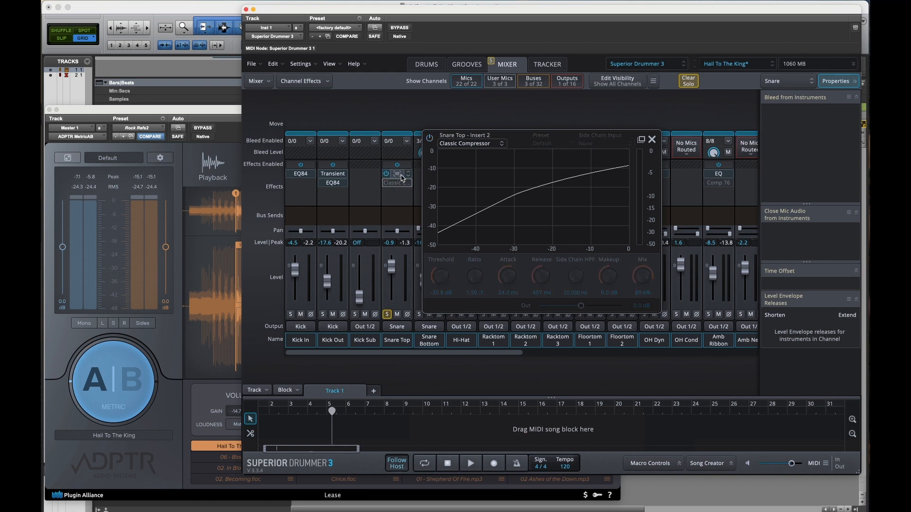
key(space)
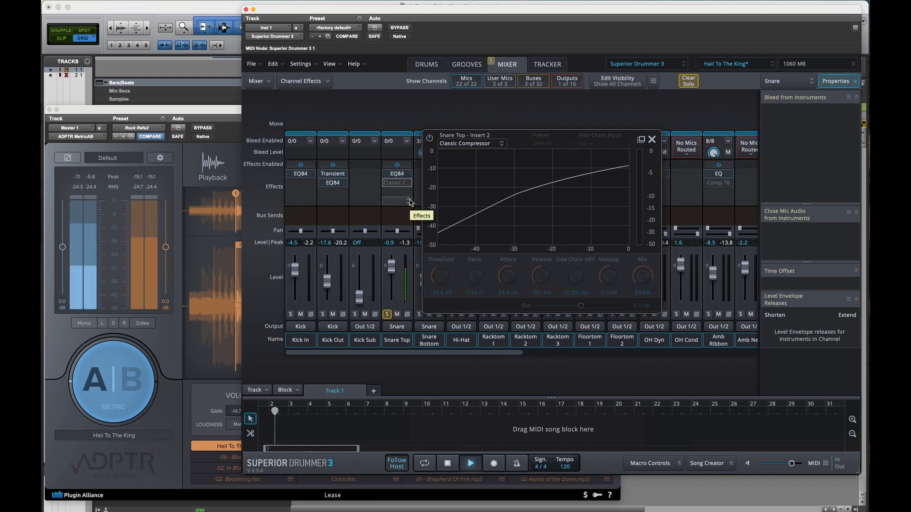
click(431, 139)
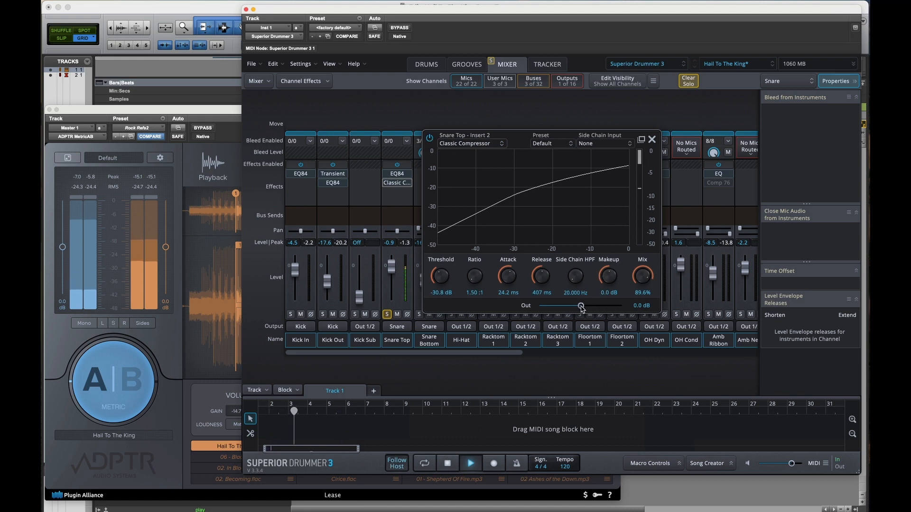
Step: Try the Snare Top compressor at 100% Mix and -2.8 dB output, comparing it bypassed and enabled
drag(642, 281, 641, 234)
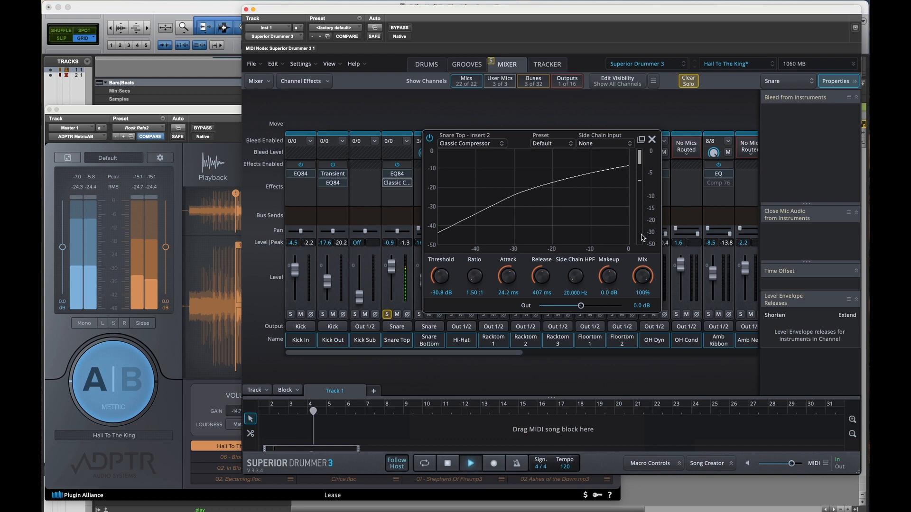
drag(582, 306, 572, 307)
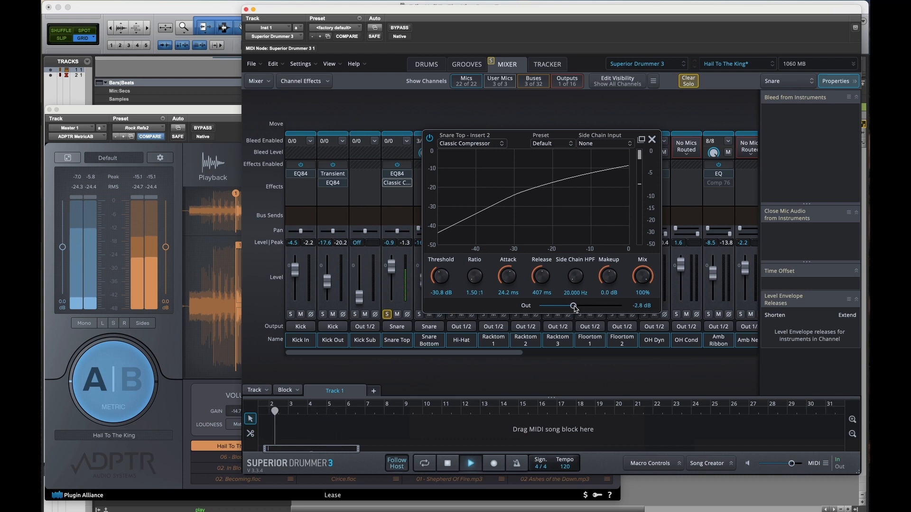
click(429, 138)
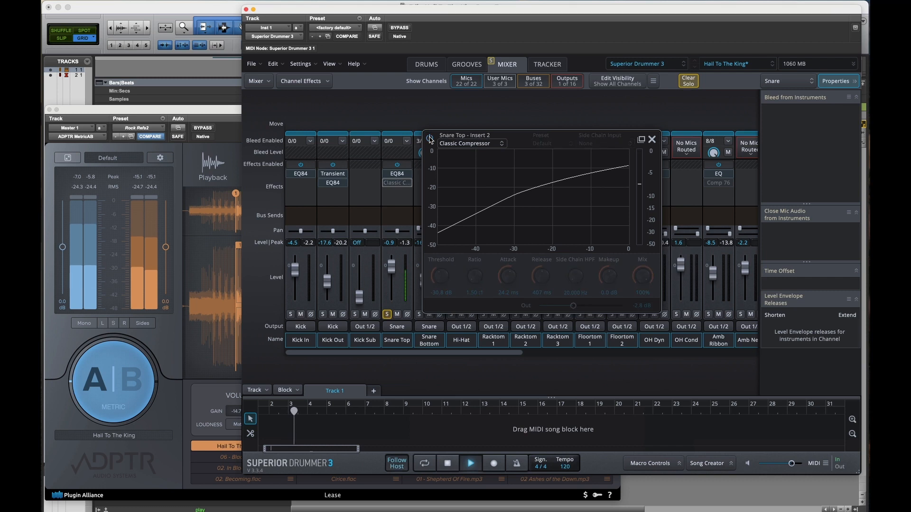
click(430, 138)
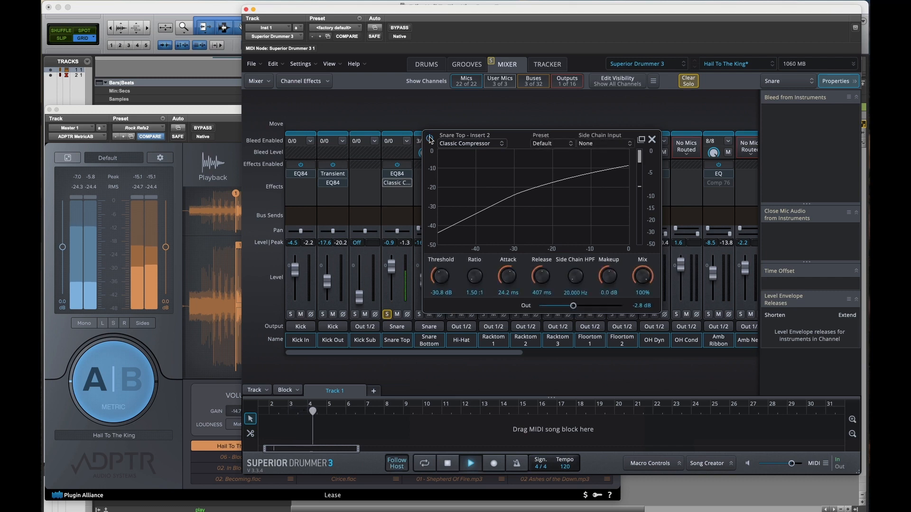
click(430, 139)
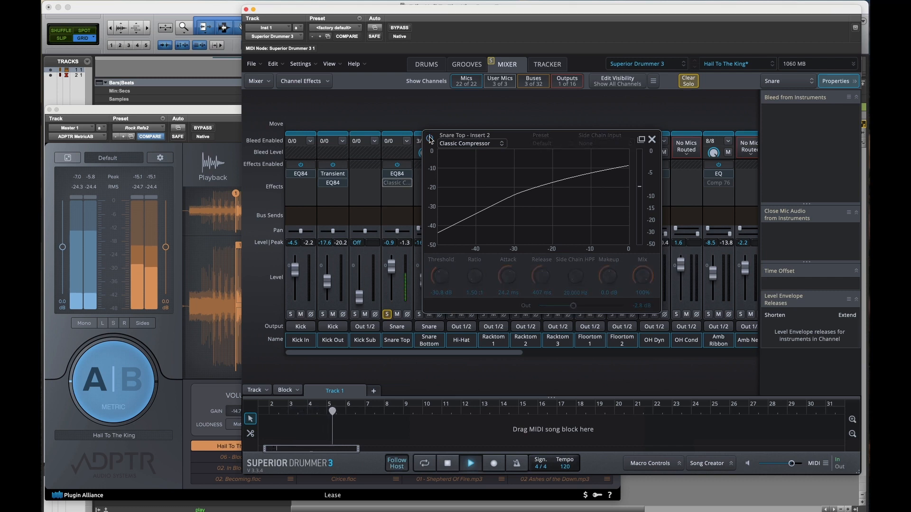
click(430, 139)
Step: Try the compressor's output at -2.1 dB and compare Snare Top bypassed and enabled again
drag(577, 310, 577, 309)
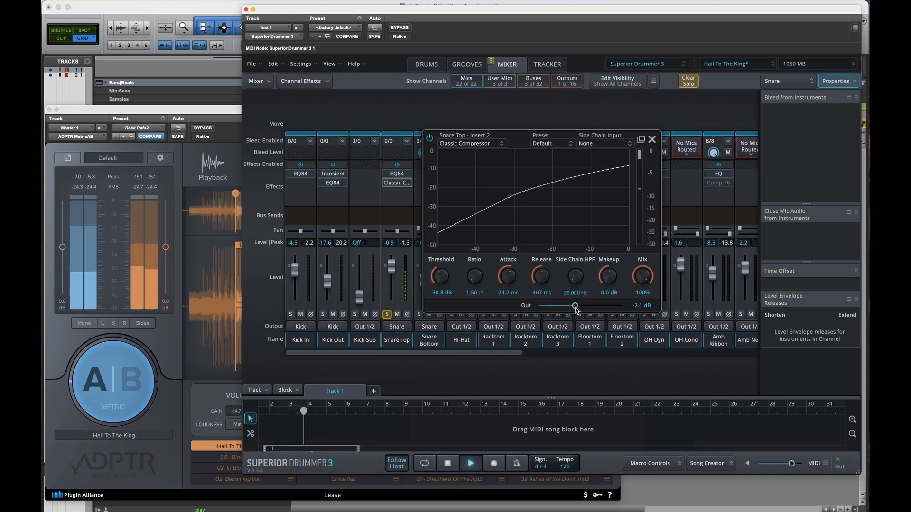
click(432, 139)
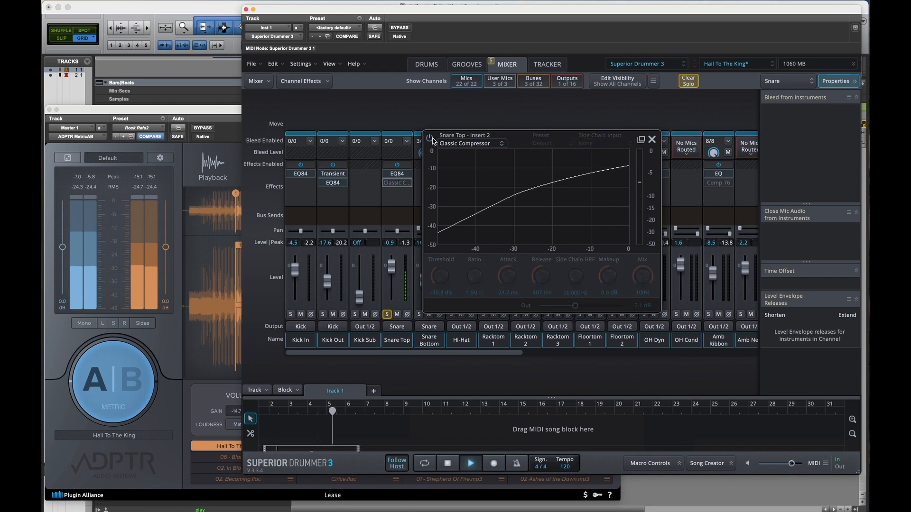
click(430, 139)
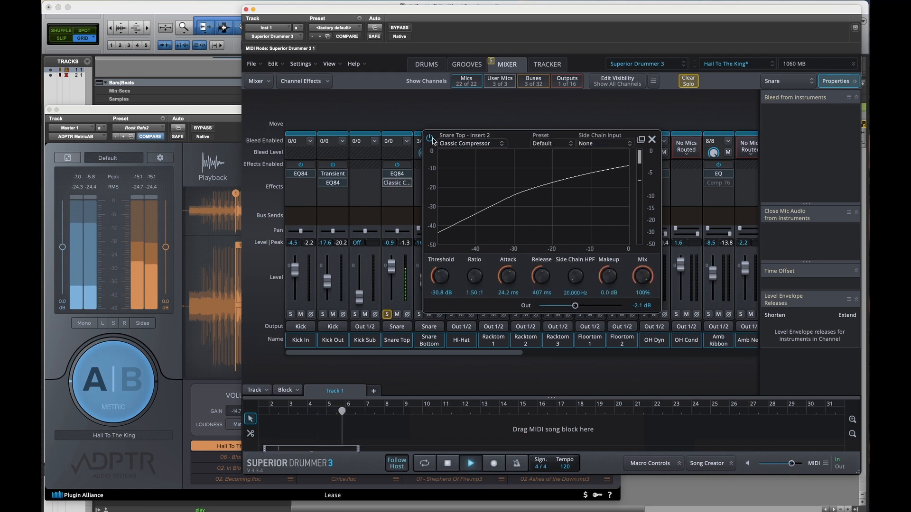
Step: Set the Snare Top compressor to 0.0 dB output and 88.5% Mix, compare it bypassed and enabled, and unsolo the channel
alt+click(577, 307)
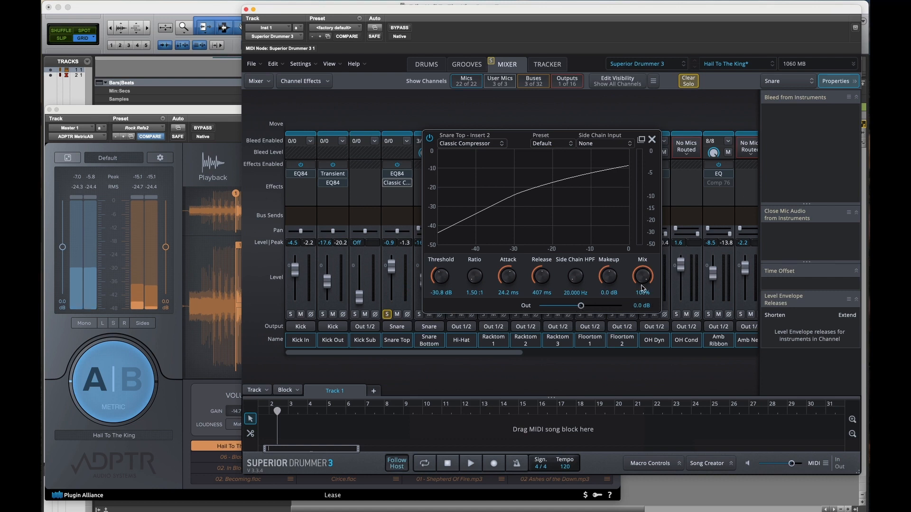
drag(642, 279, 641, 285)
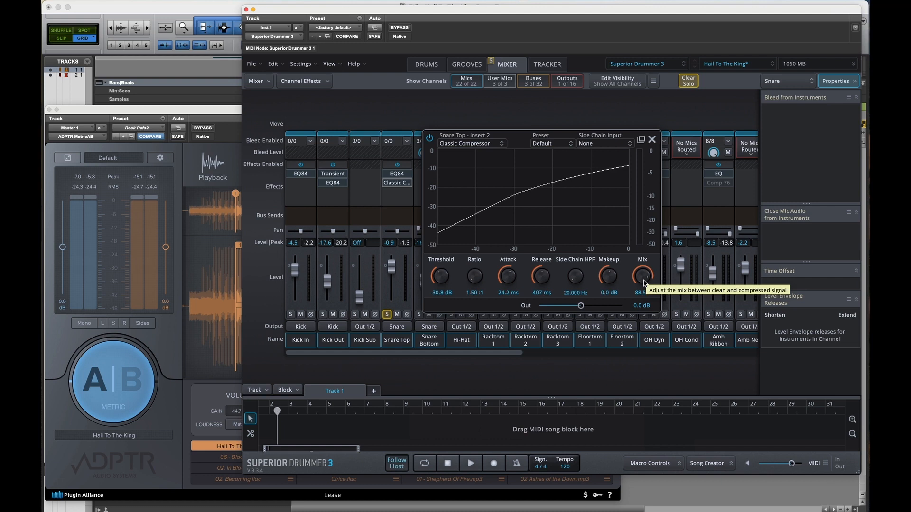
click(430, 139)
key(space)
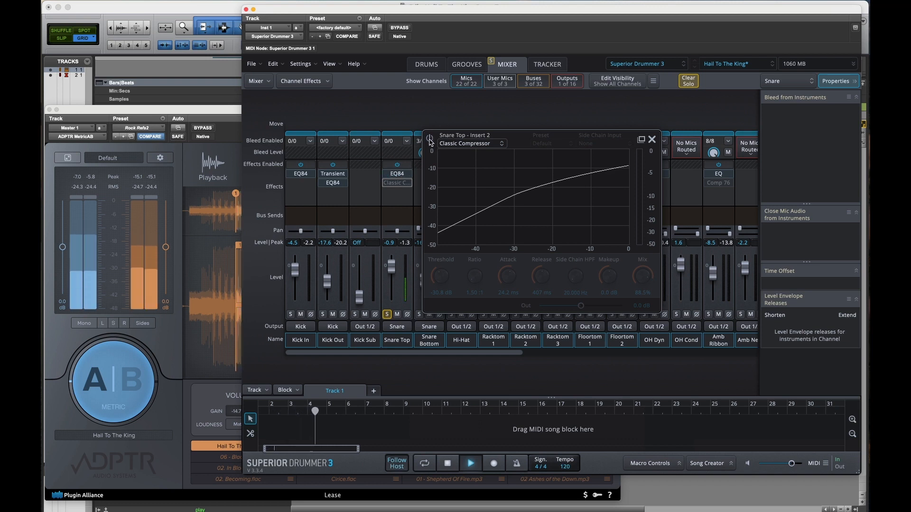
click(430, 140)
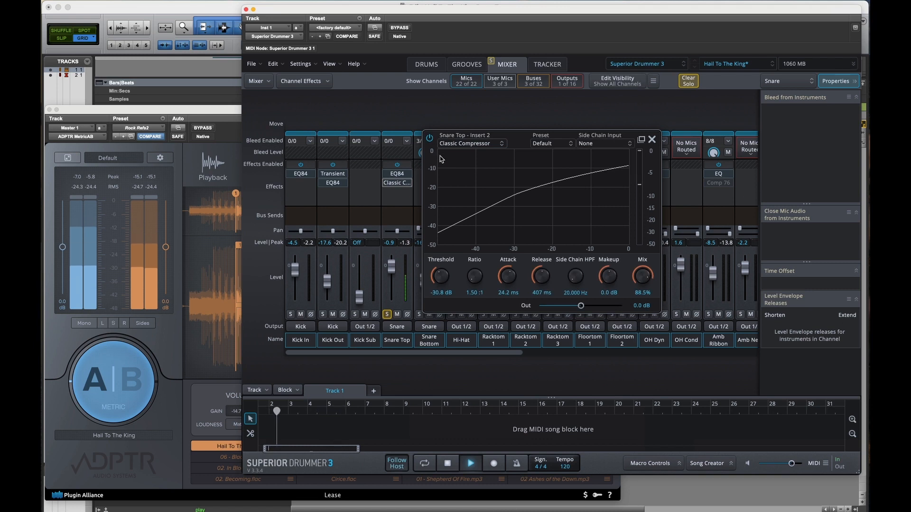
click(652, 139)
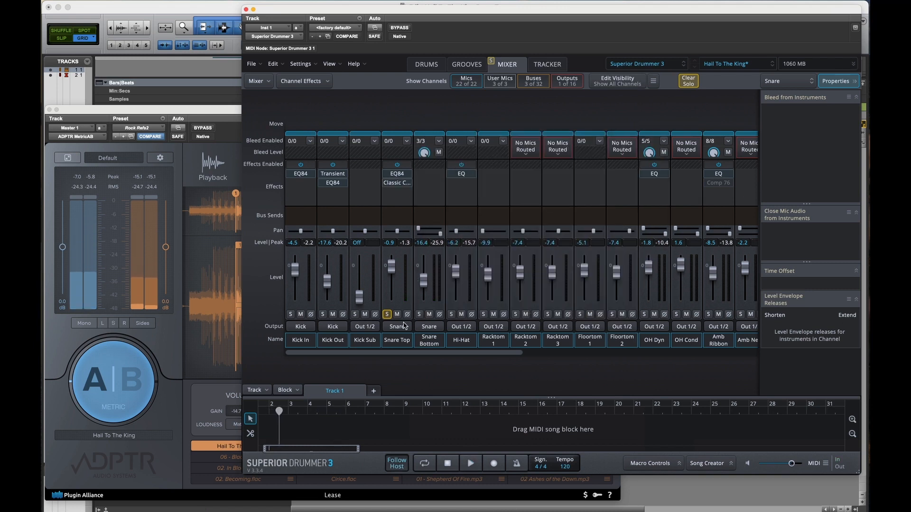
click(387, 315)
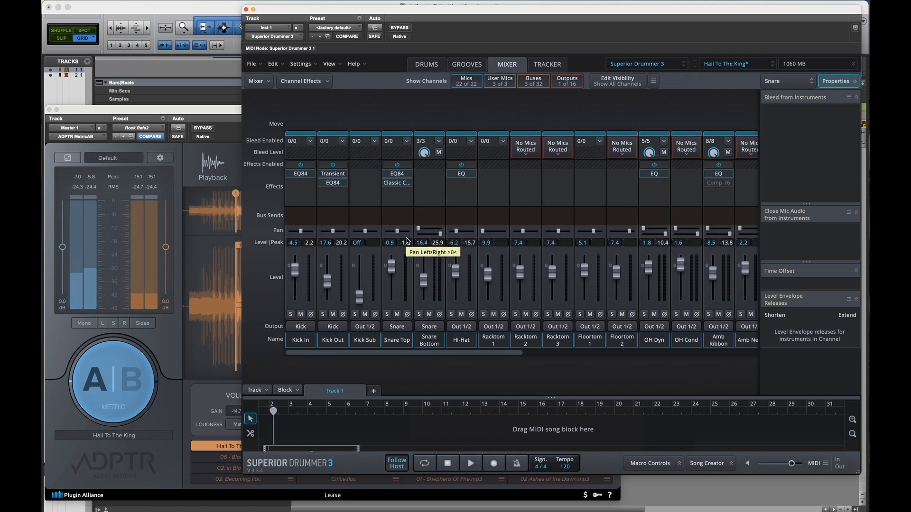
Step: Follow Snare Top and Snare Bottom to the Snare bus and open the bus's Transient effect
click(427, 340)
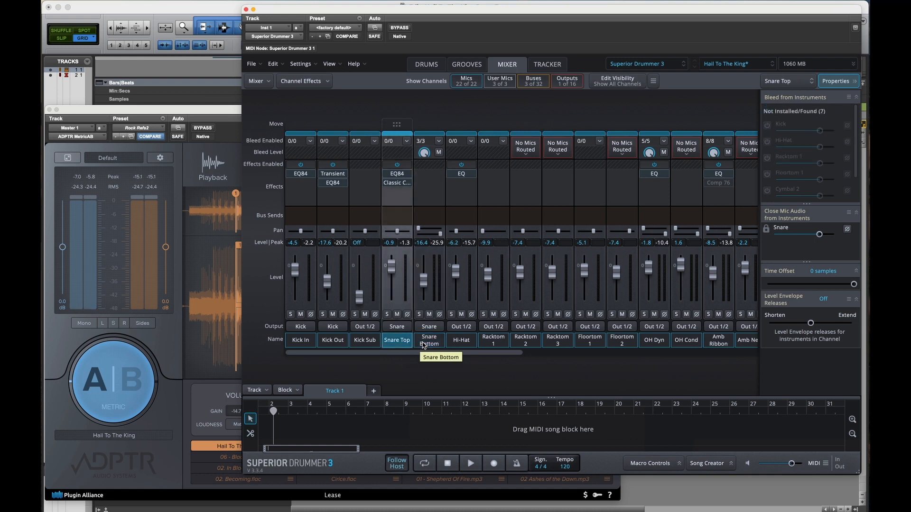
scroll(417, 285, right, 10)
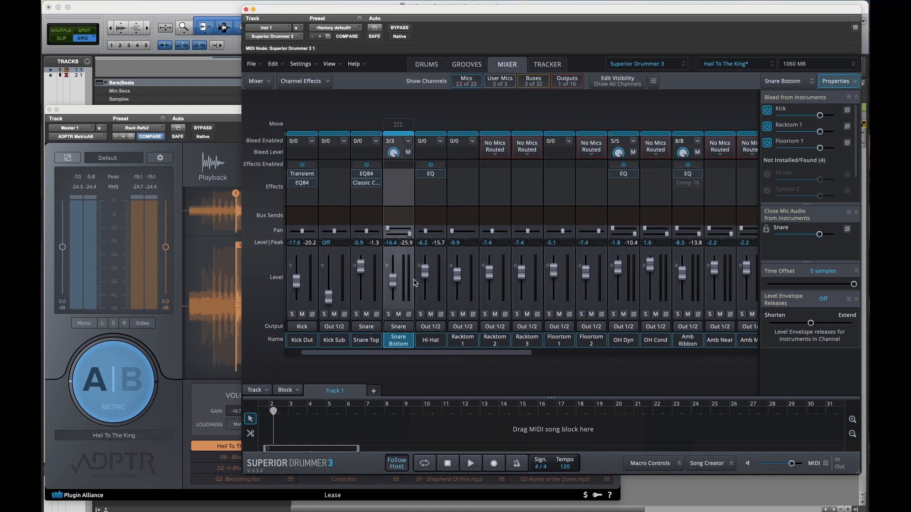
click(664, 340)
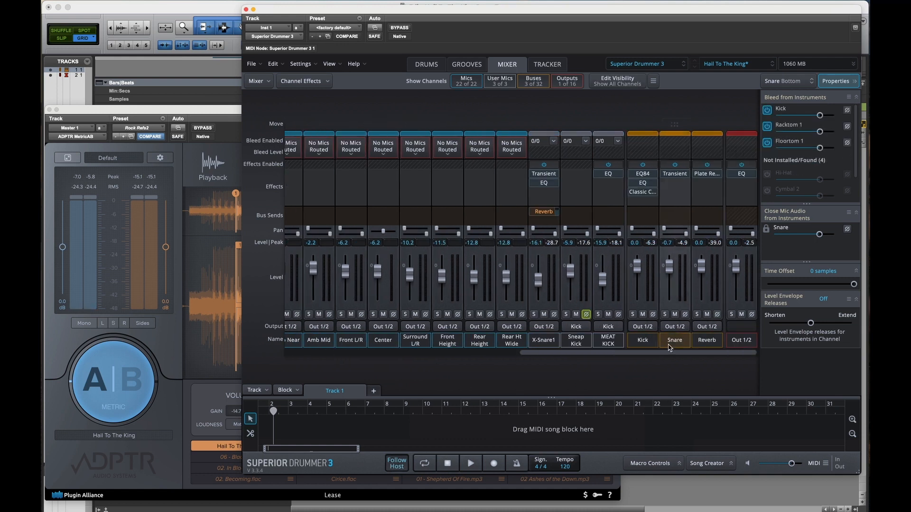
scroll(661, 184, left, 1)
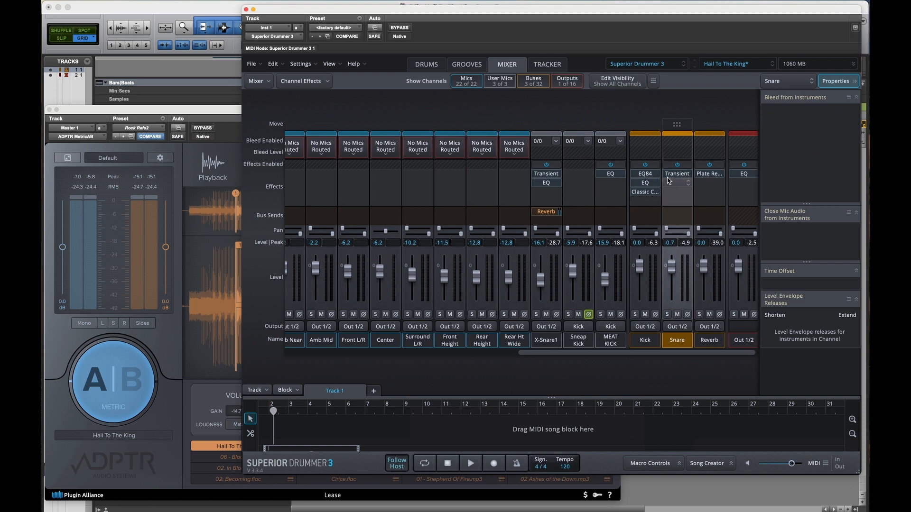
click(685, 175)
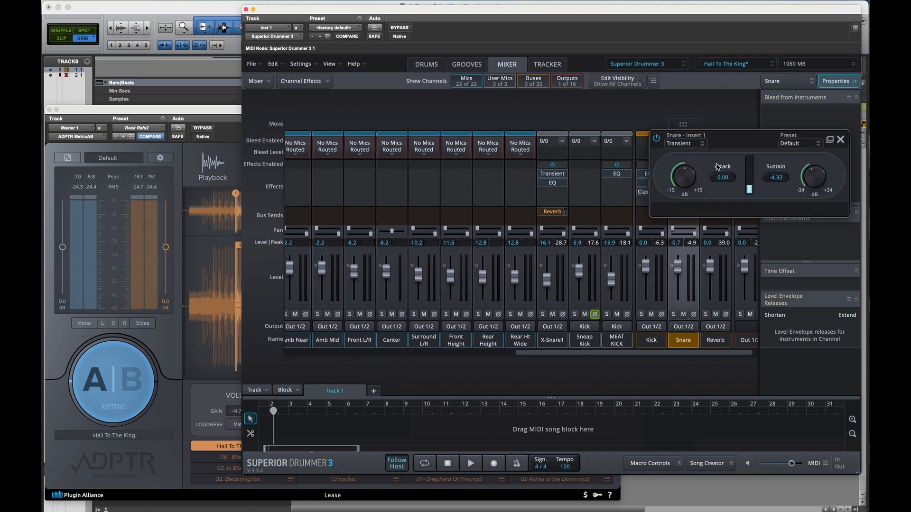
Step: Solo the Snare Top and Snare Bottom channels together with the Snare bus
mouse_move(521, 204)
scroll(425, 230, left, 10)
scroll(425, 230, left, 1)
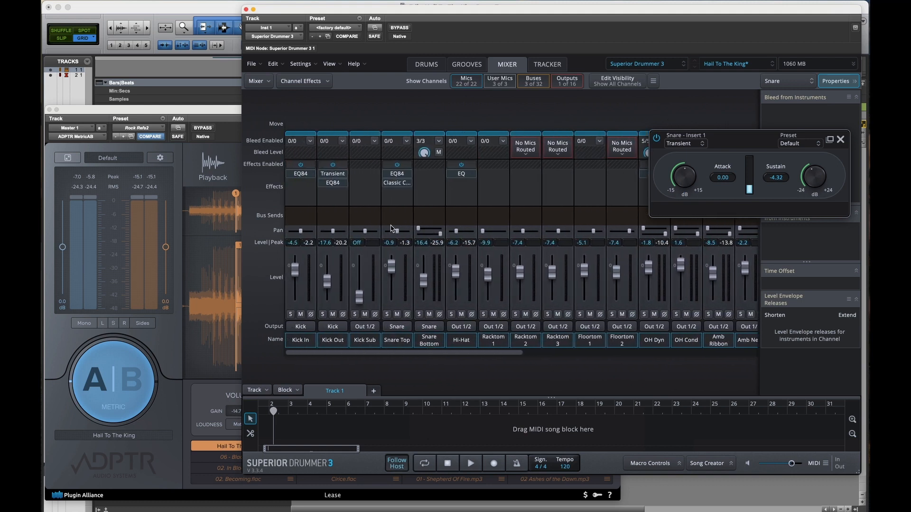
click(387, 314)
click(419, 314)
scroll(561, 218, right, 10)
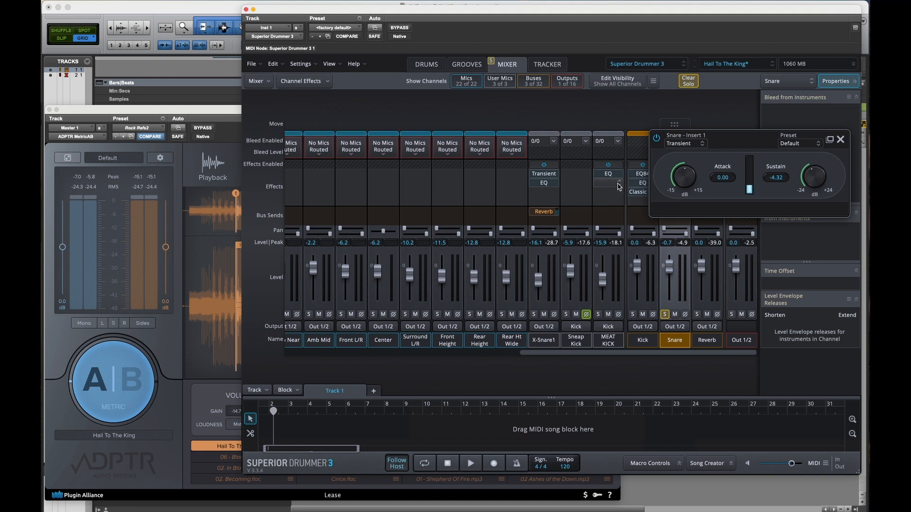
Step: Compare the Snare bus's Transient effect bypassed and enabled during playback, and stop playback
key(space)
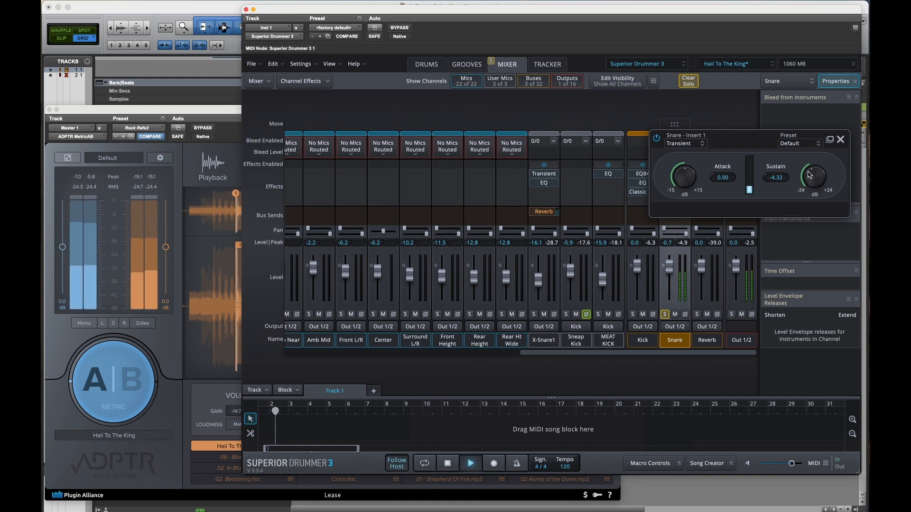
click(657, 139)
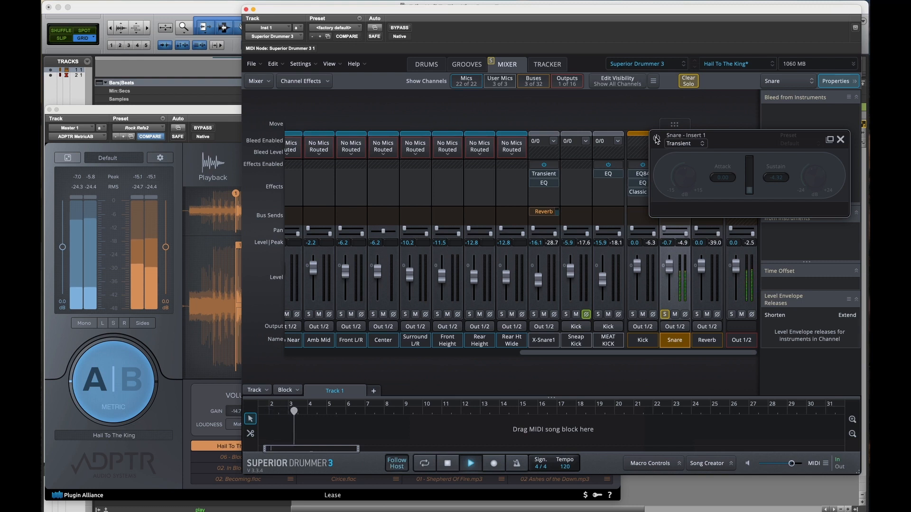
click(656, 139)
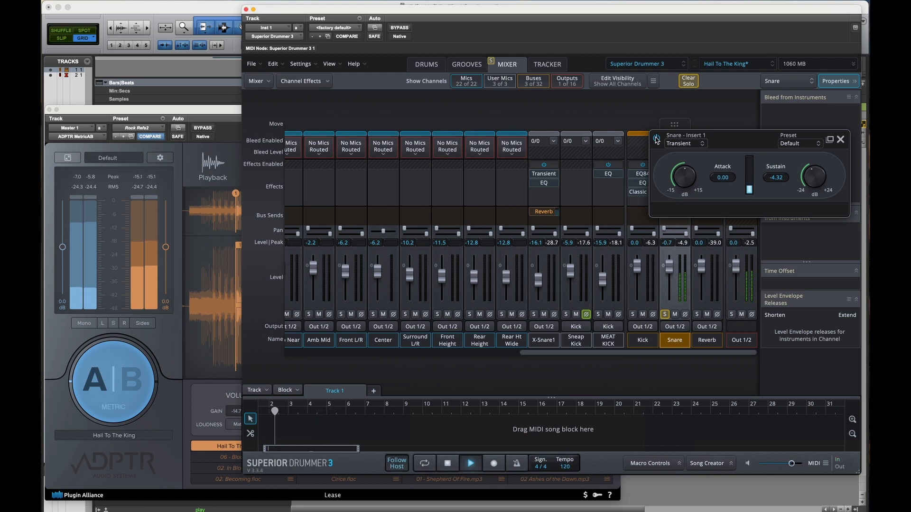
click(664, 314)
click(658, 139)
click(658, 139)
key(space)
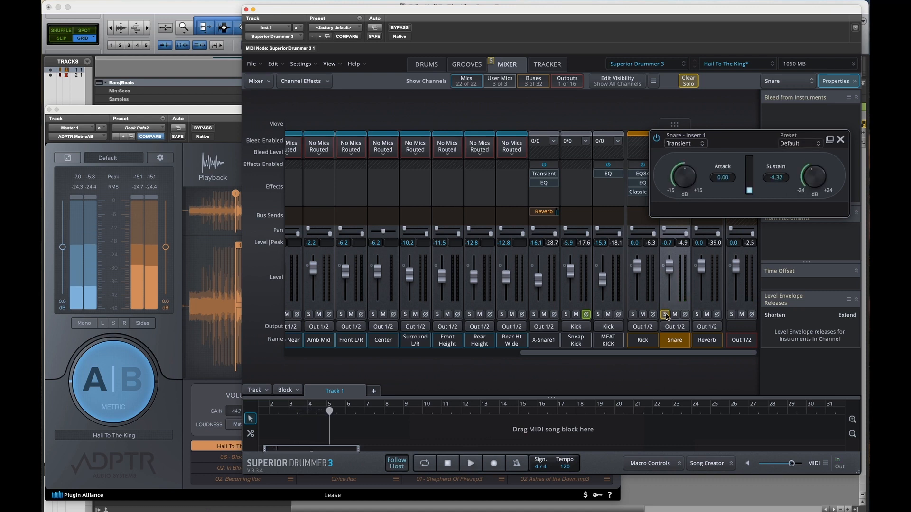
Step: Clear the solos on the Snare bus and its two snare mic channels
click(665, 314)
scroll(599, 162, left, 2)
scroll(599, 163, left, 10)
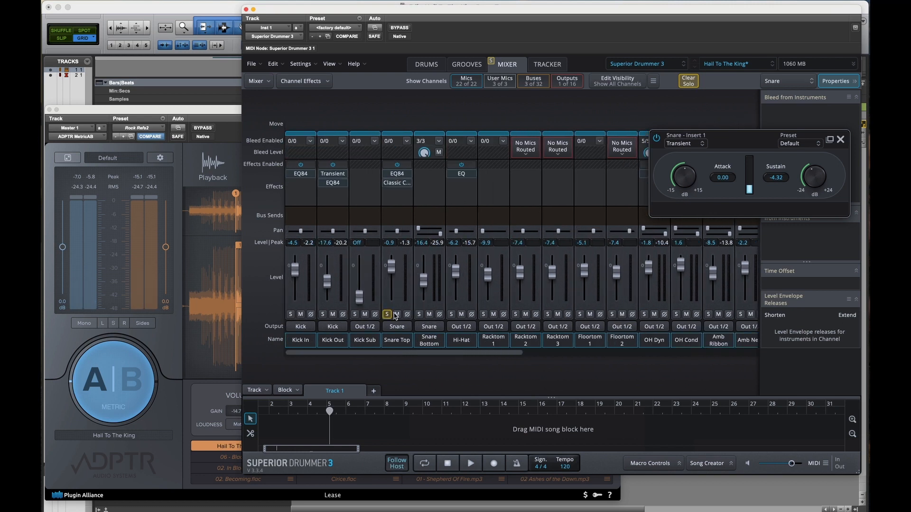
click(387, 315)
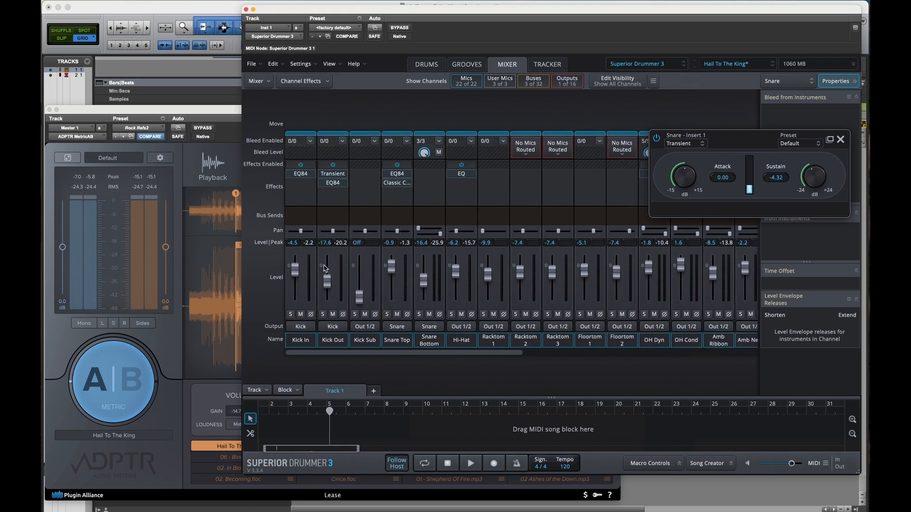
Step: Follow Kick In and Kick Out to the Kick bus, and close the Snare bus's Transient window
click(332, 340)
click(308, 339)
click(326, 341)
click(308, 339)
scroll(557, 204, right, 15)
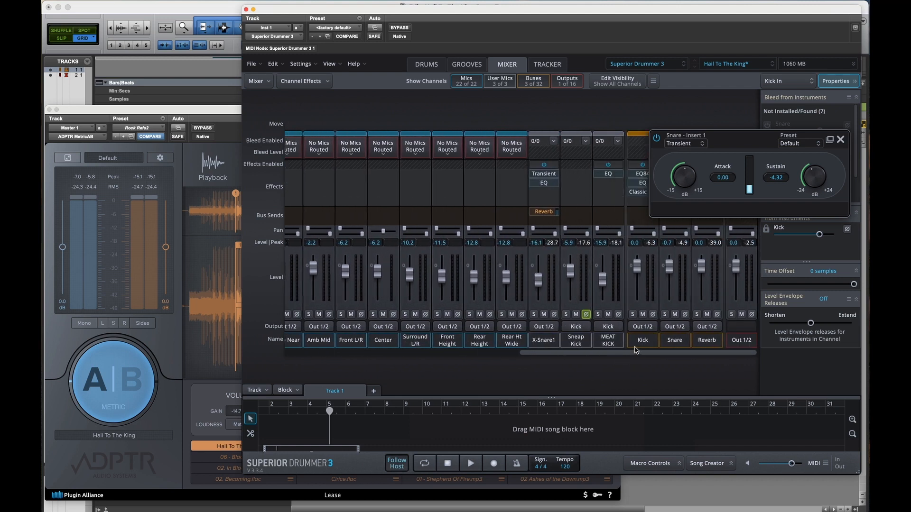
click(639, 342)
click(840, 140)
Step: Solo Kick In and Kick Out, and bypass the EQ and Classic Compressor on the Kick bus
scroll(375, 204, left, 15)
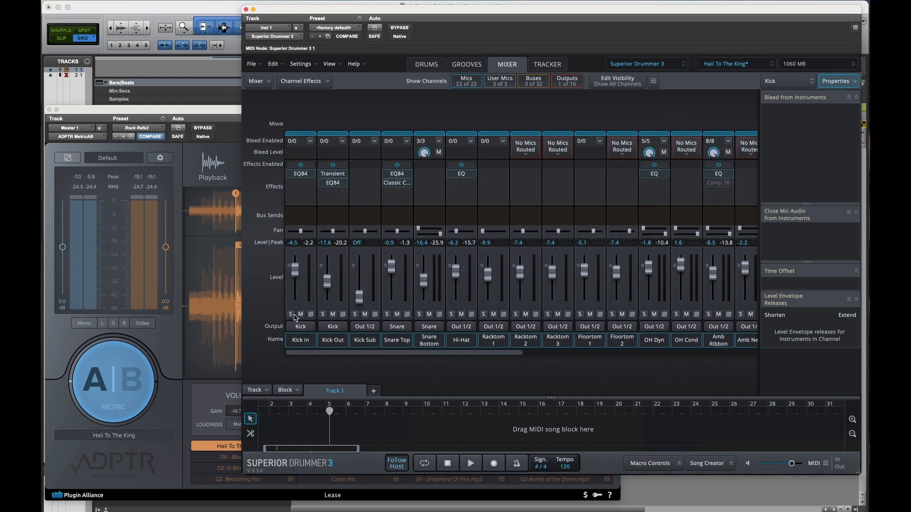
click(290, 315)
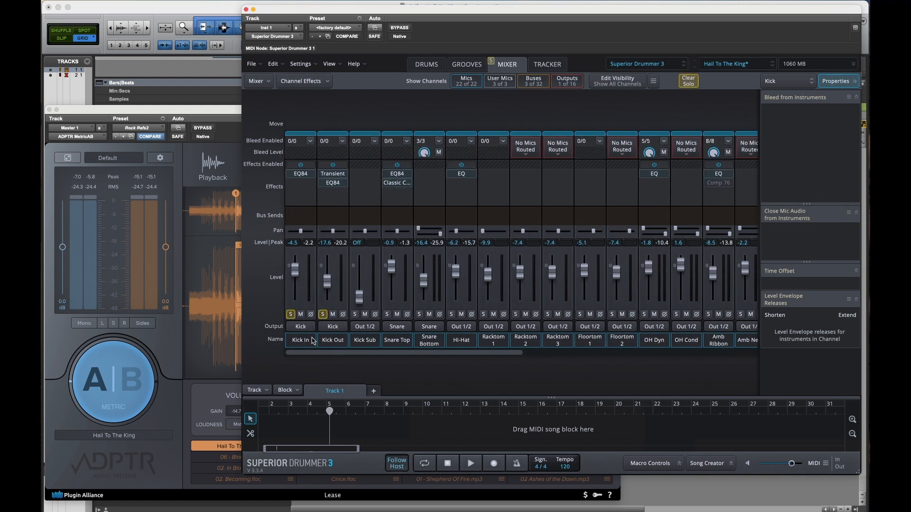
scroll(493, 189, right, 15)
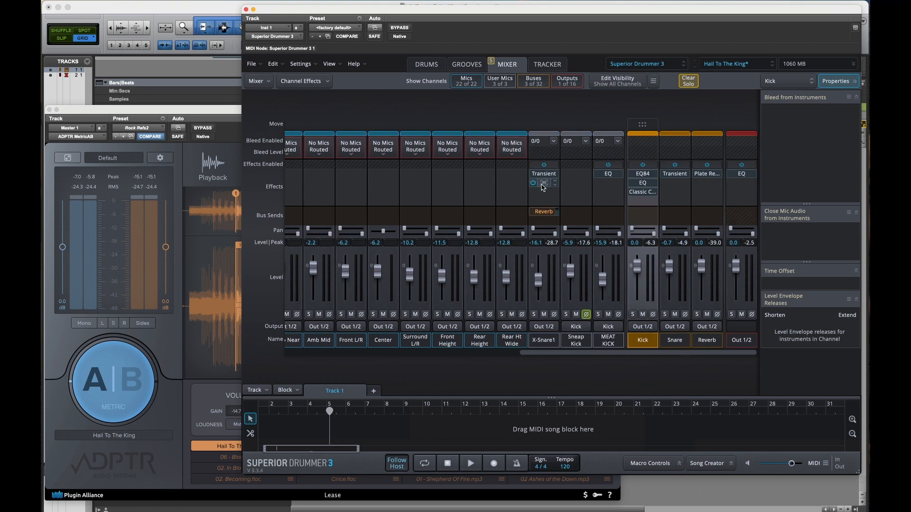
mouse_move(635, 196)
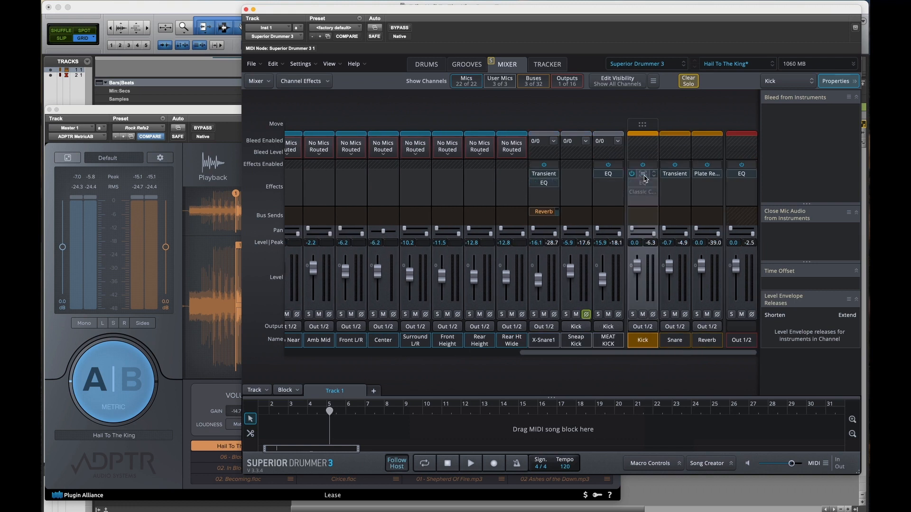
Step: Open the Kick bus's EQ84 clear of the bus channels, solo the bus, and start playback
click(642, 182)
drag(679, 146, 368, 114)
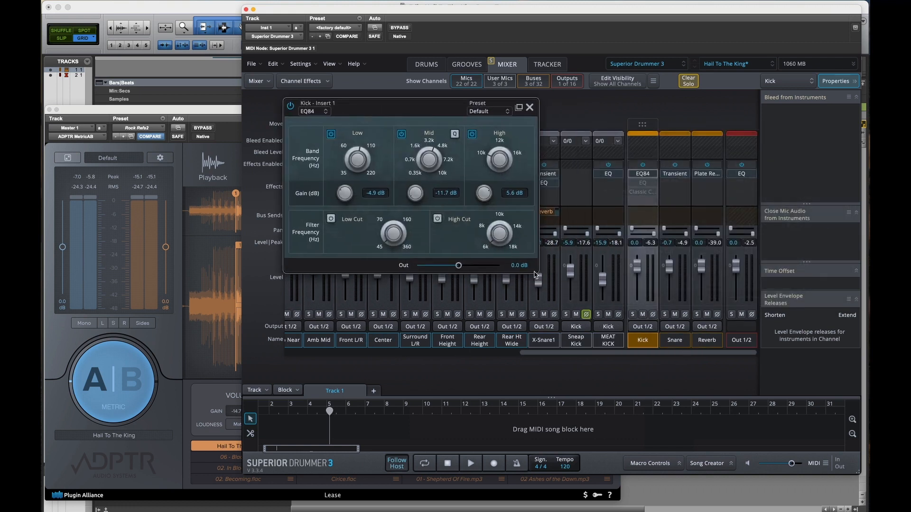
click(634, 315)
key(space)
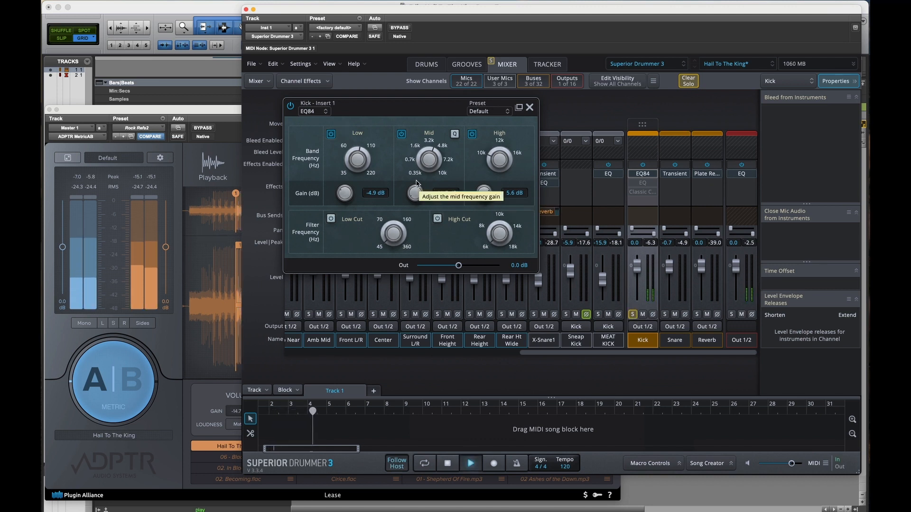
Step: Compare the Kick bus EQ84's Mid band off and on, turn off its Low band, and compare the whole effect bypassed and enabled
click(401, 135)
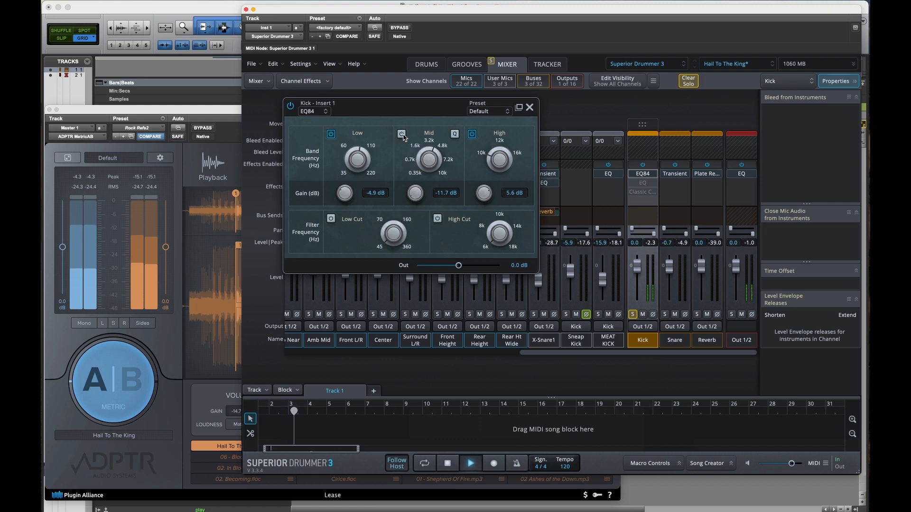
click(402, 134)
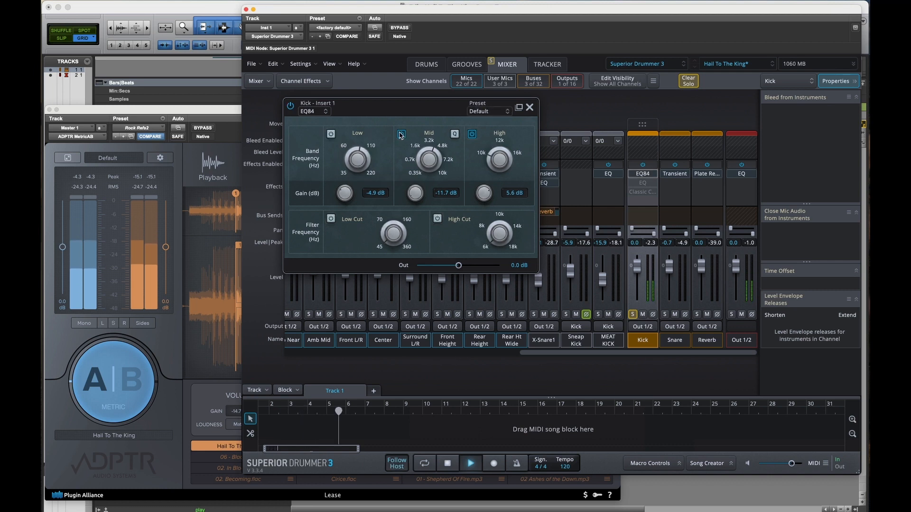
click(290, 107)
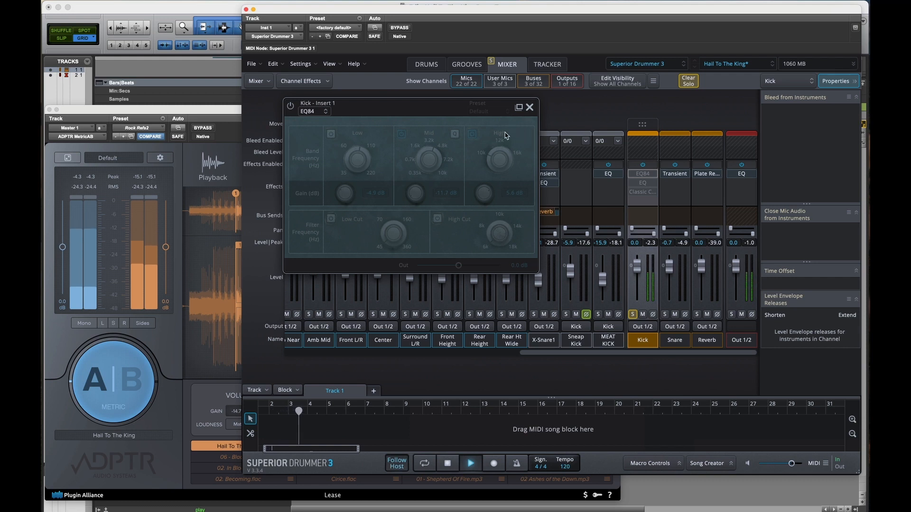
click(292, 106)
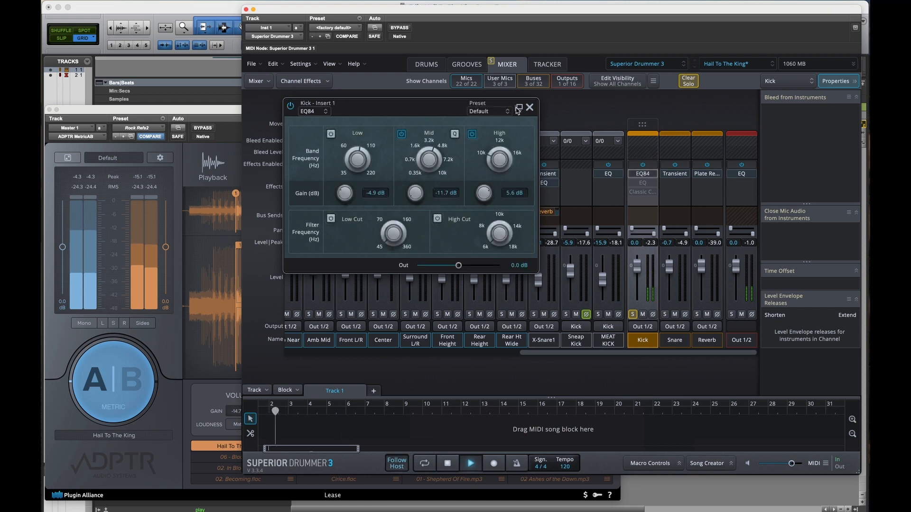
Step: Open and enable the Kick bus's EQ in Insert 2, and set its 182.35 Hz band to -3.5 dB gain
click(642, 183)
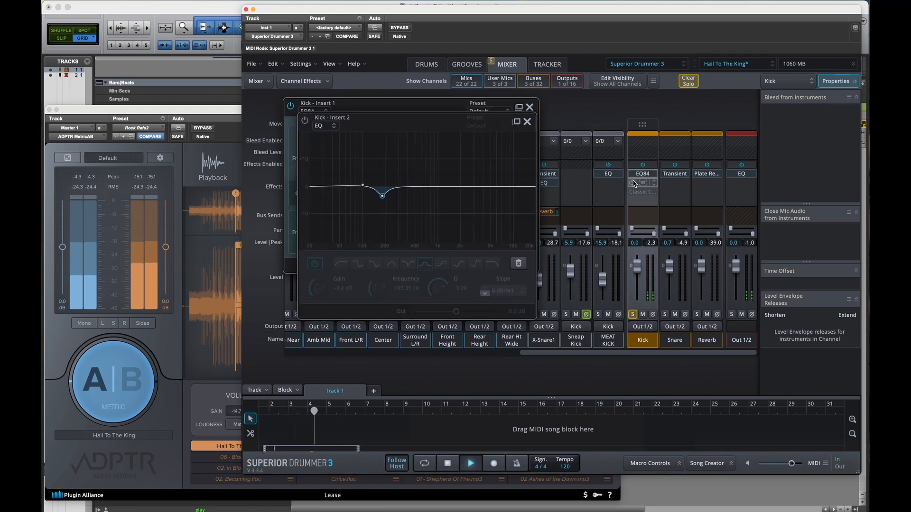
click(634, 183)
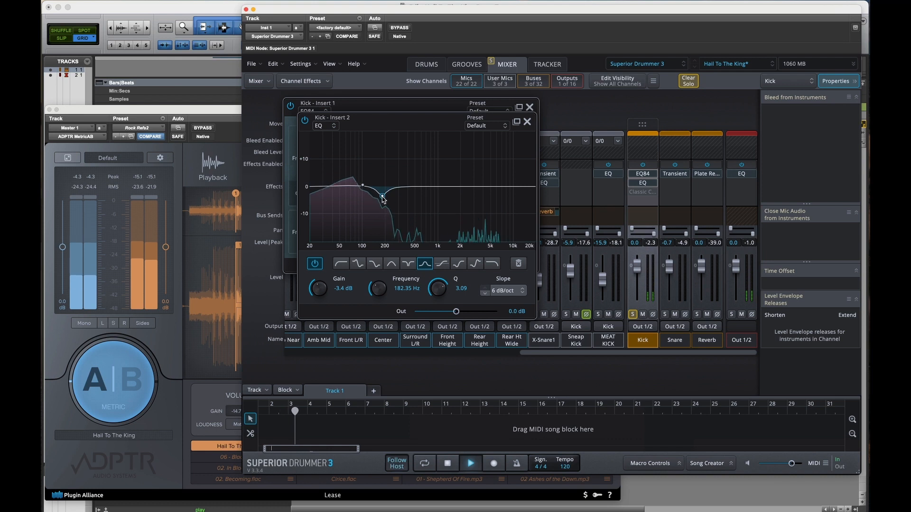
drag(383, 198, 382, 199)
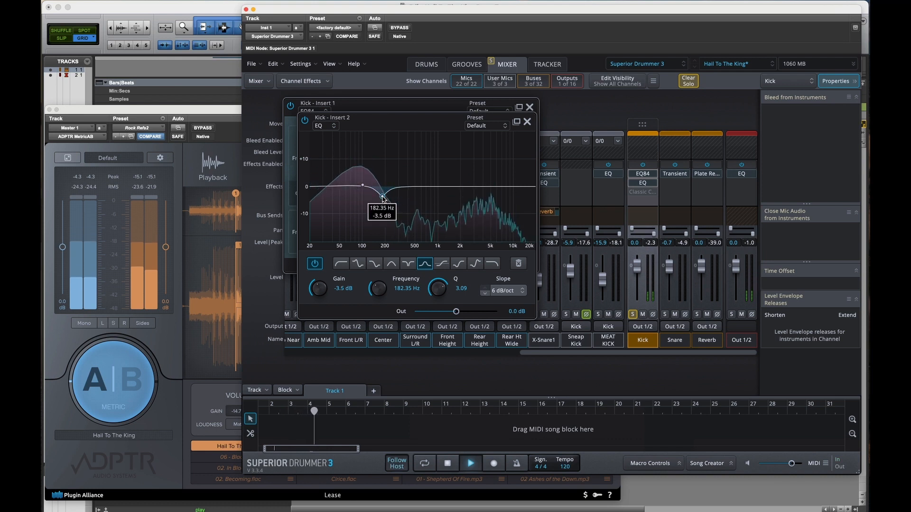
Step: Open the Kick bus's Classic Compressor, enable it to hear it during playback, and close its window
click(643, 192)
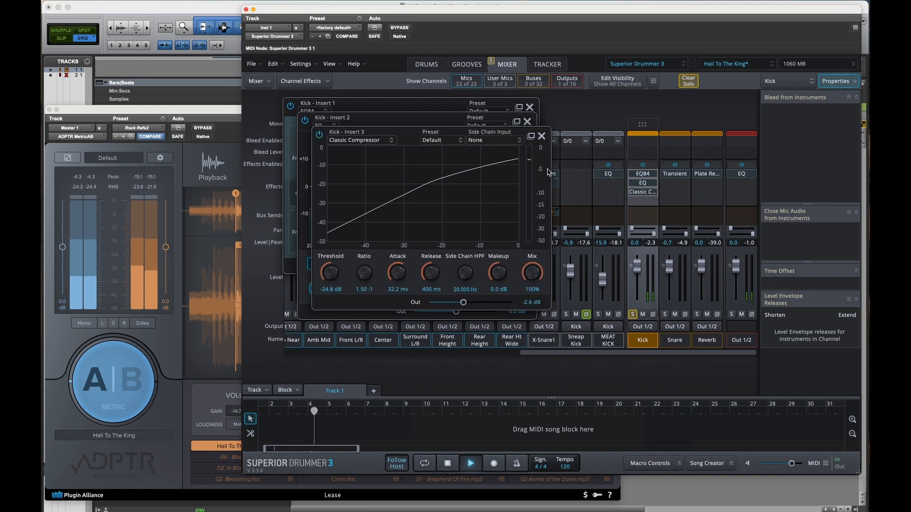
click(541, 136)
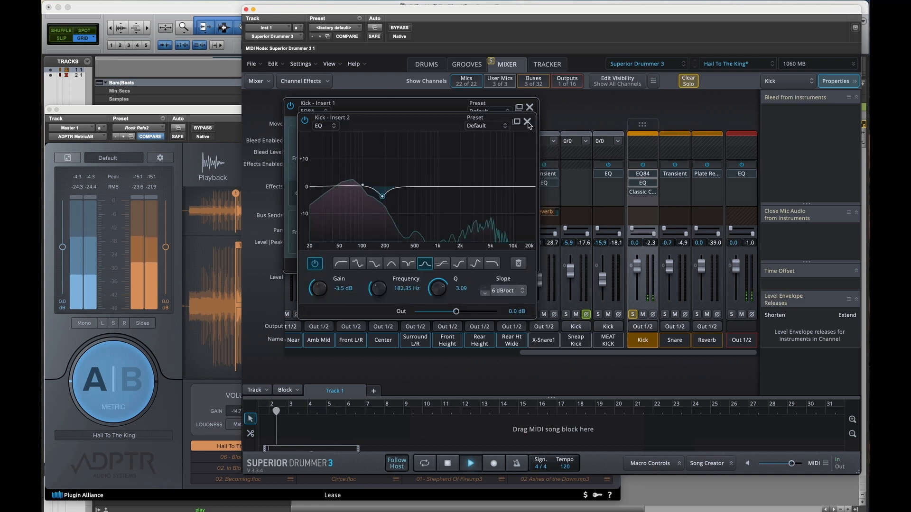
Step: Close the Kick bus's EQ and EQ84 windows and stop playback
click(527, 122)
click(530, 107)
key(space)
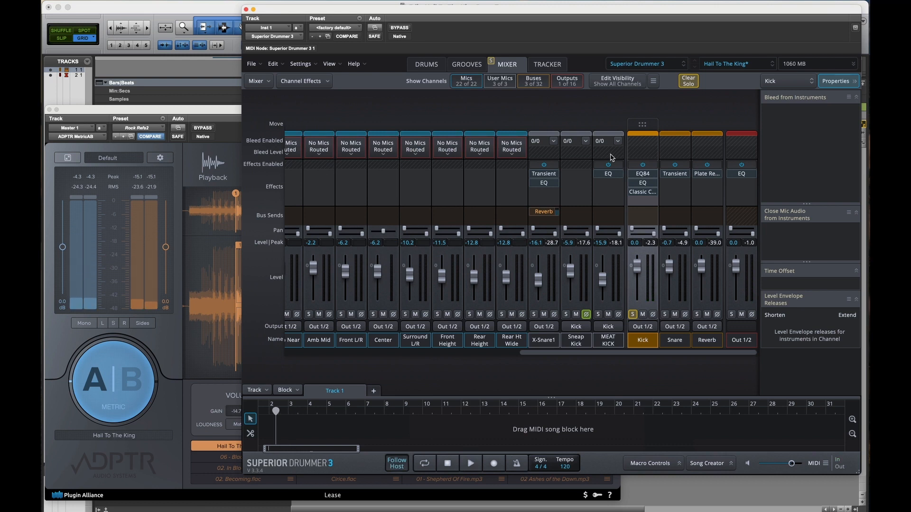
Step: Open and enable the Amb Ribbon channel's Comp 76 clear of its strip, solo the channel, and start playback
scroll(612, 153, left, 5)
scroll(615, 153, left, 5)
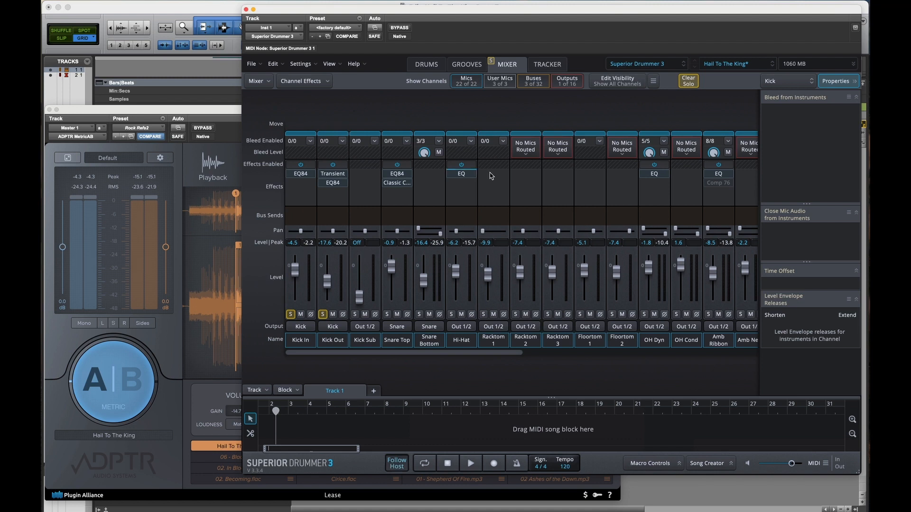
scroll(451, 173, right, 3)
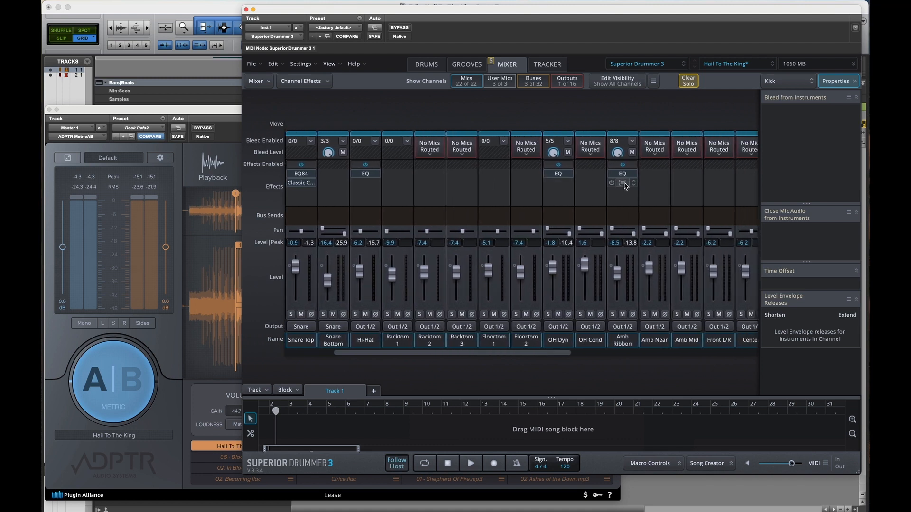
click(625, 183)
drag(705, 139, 388, 118)
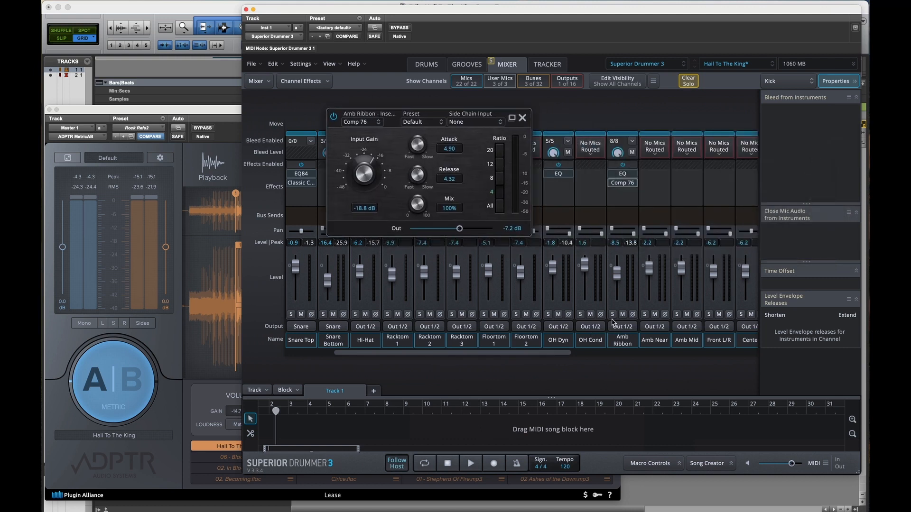
key(space)
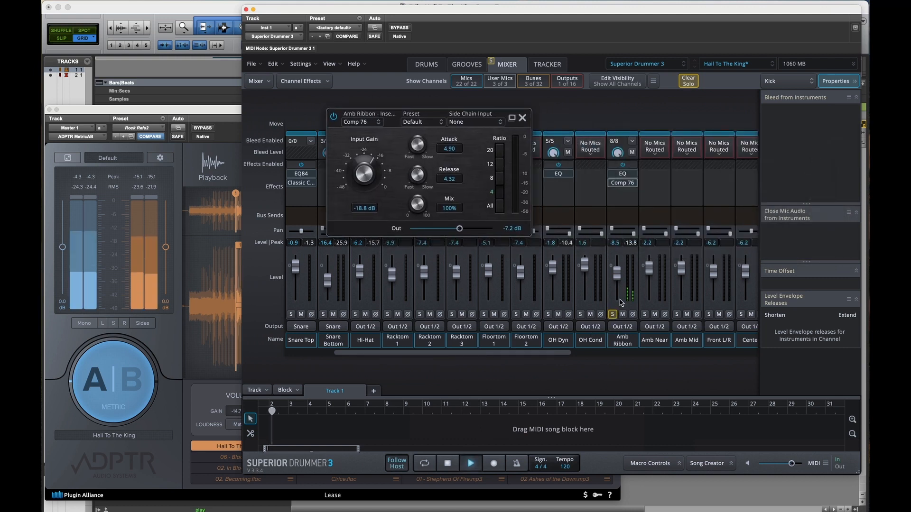
Step: Unsolo the Kick bus and the Kick In and Kick Out channels, keeping only Amb Ribbon soloed
scroll(621, 209, right, 10)
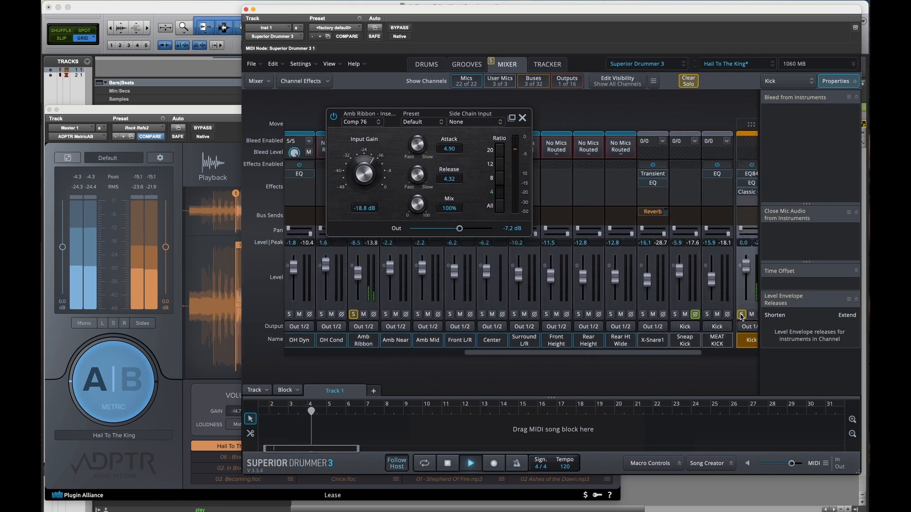
scroll(738, 315, left, 1)
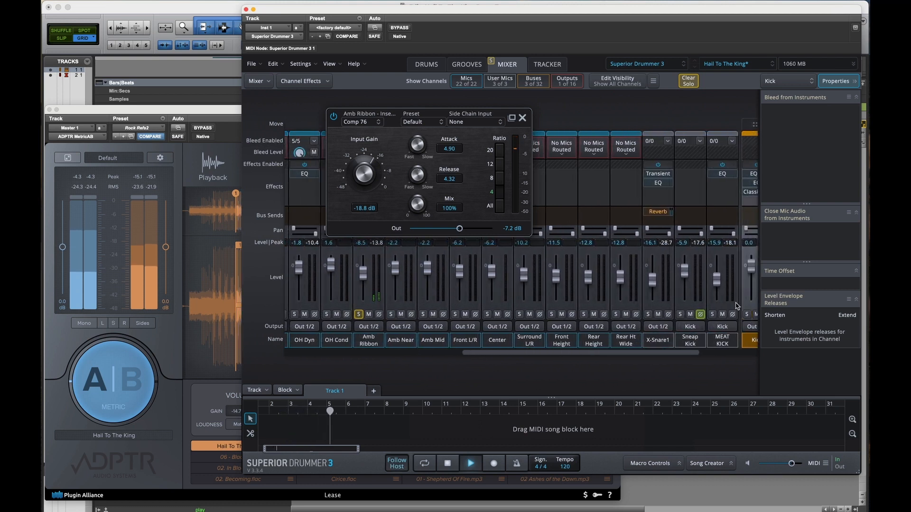
scroll(374, 263, left, 8)
scroll(375, 263, left, 5)
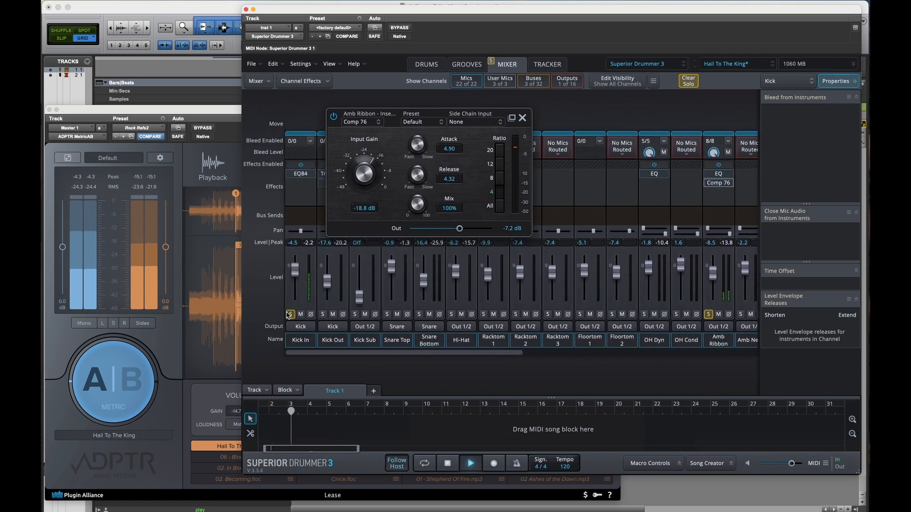
scroll(624, 196, right, 5)
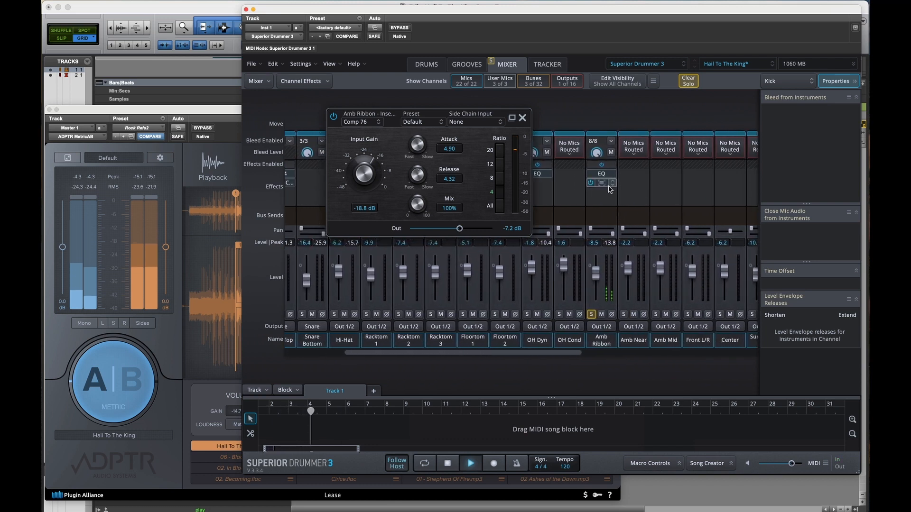
Step: Raise the Amb Ribbon Comp 76's output to -5.3 dB, comparing the compressor bypassed and enabled to match loudness
click(334, 117)
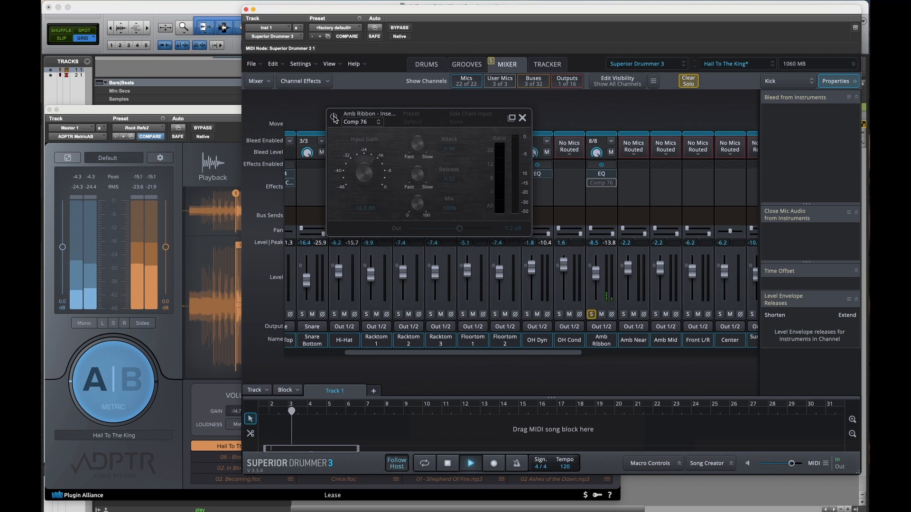
click(333, 118)
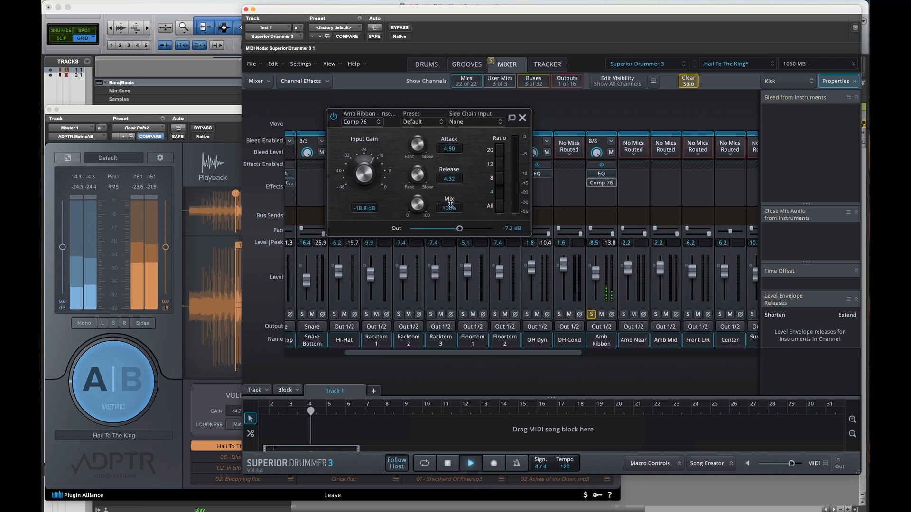
drag(462, 231, 463, 231)
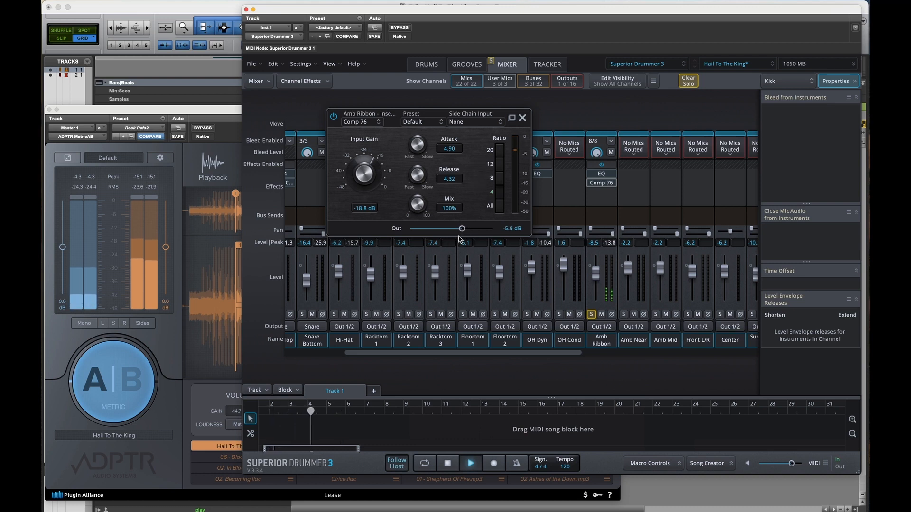
drag(462, 231, 463, 231)
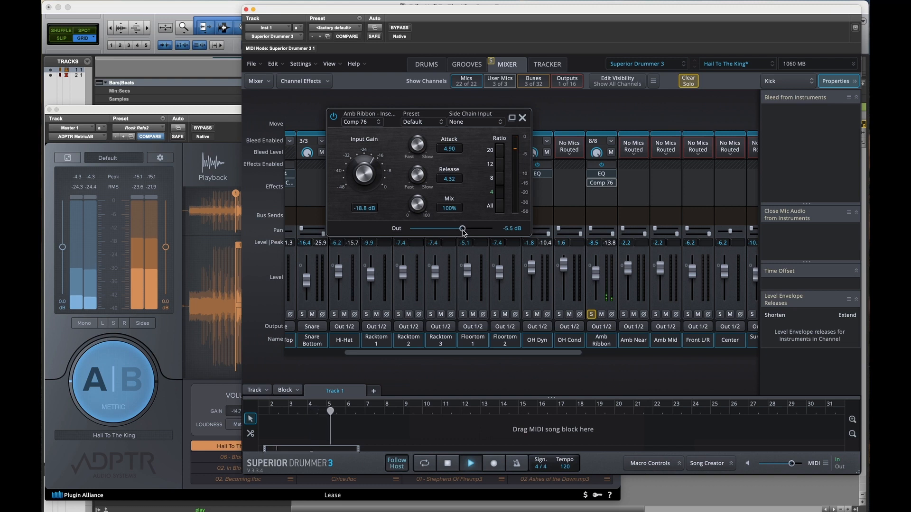
click(334, 117)
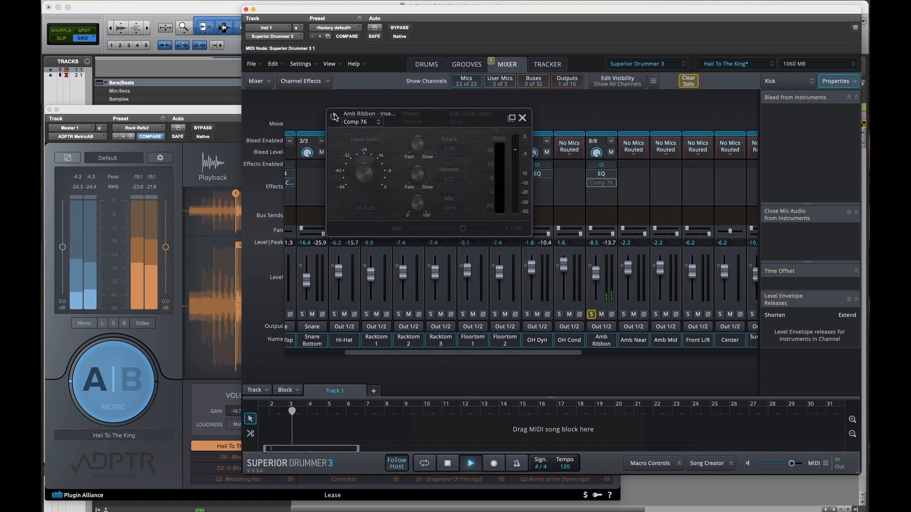
click(334, 116)
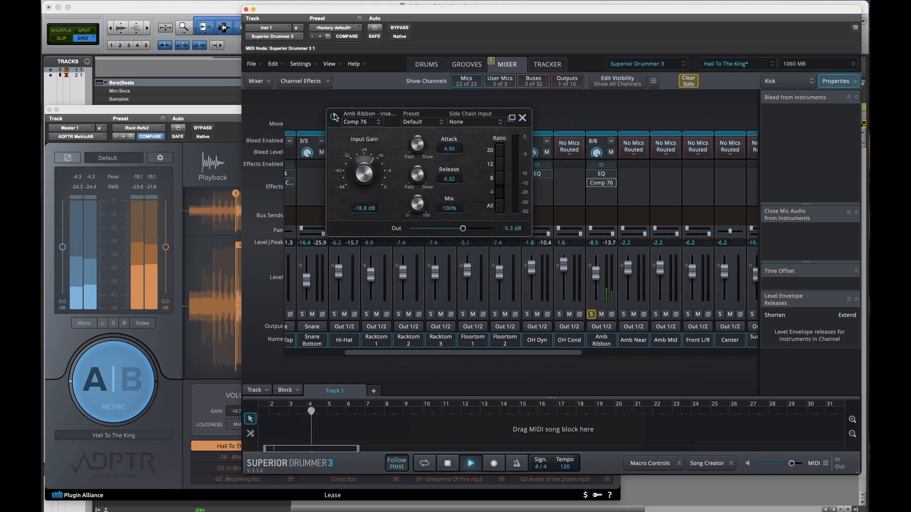
Step: Stop playback, unsolo the Amb Ribbon channel, and close its Comp 76 window
key(space)
click(590, 314)
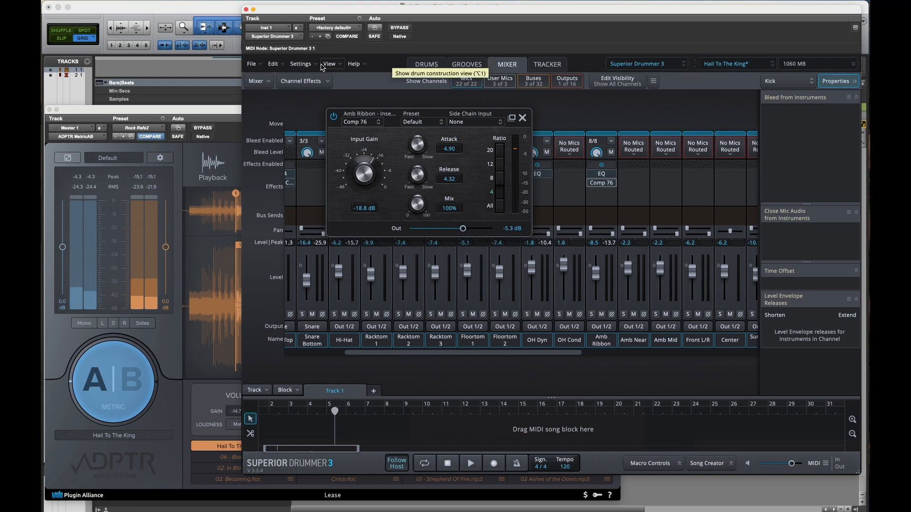
click(522, 118)
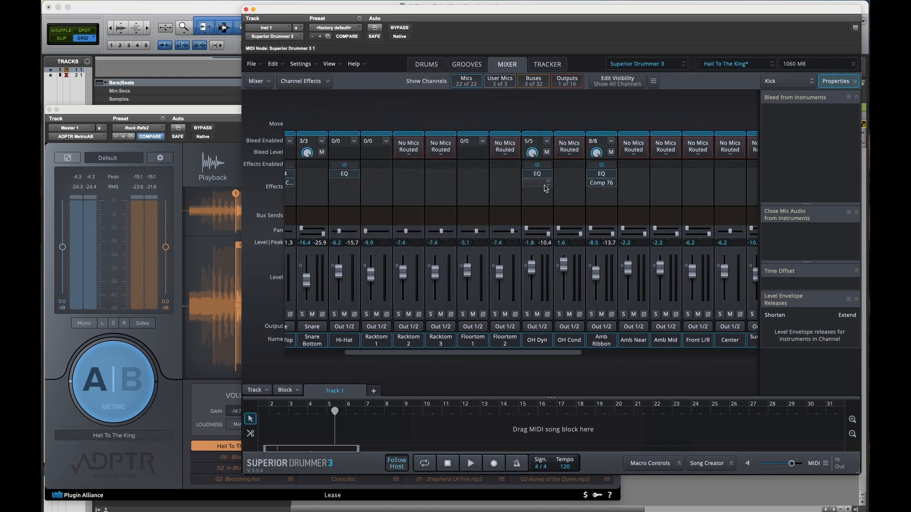
Step: Select the Snare Top and Snare Bottom channels in turn to view their bleed and close-mic settings
scroll(408, 205, left, 5)
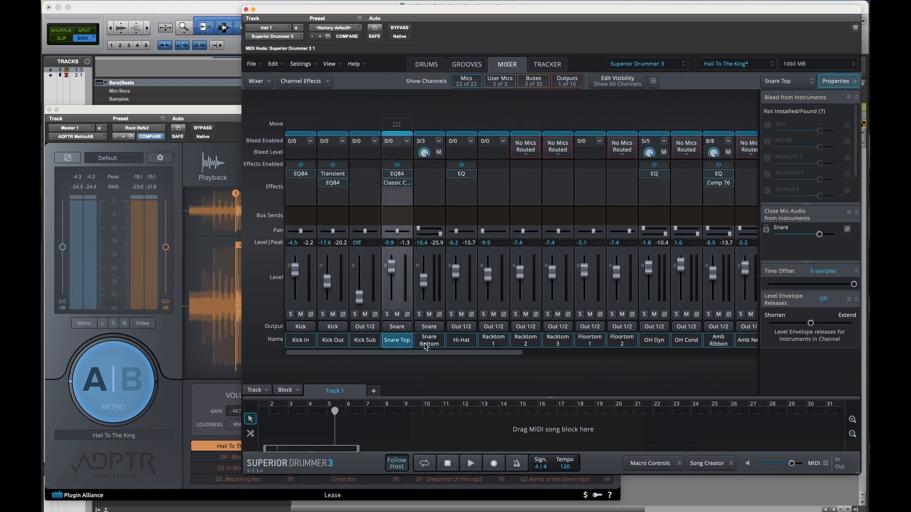
click(426, 206)
scroll(426, 206, right, 4)
scroll(426, 206, right, 10)
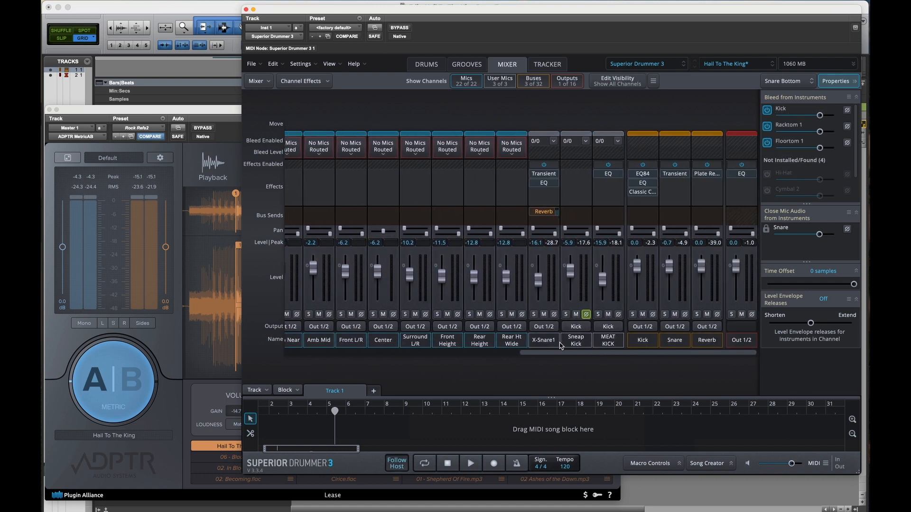
Step: Rename the X-Snare1 mixer channel as Sn Space
click(549, 344)
double_click(548, 344)
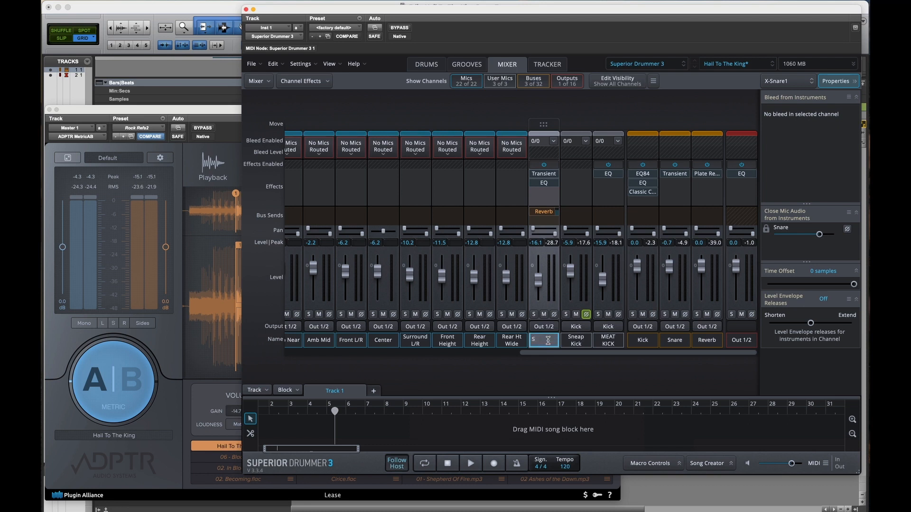
text(Sn Room)
key(Return)
double_click(553, 343)
key(Return)
Step: Show the drum kit and open the instrument search for adding a sound to the snare's Center stack
click(427, 65)
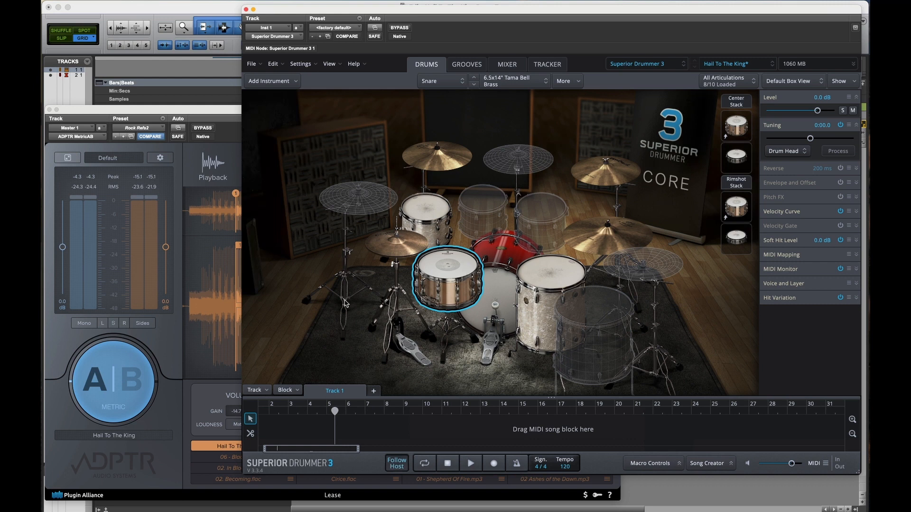
right_click(438, 274)
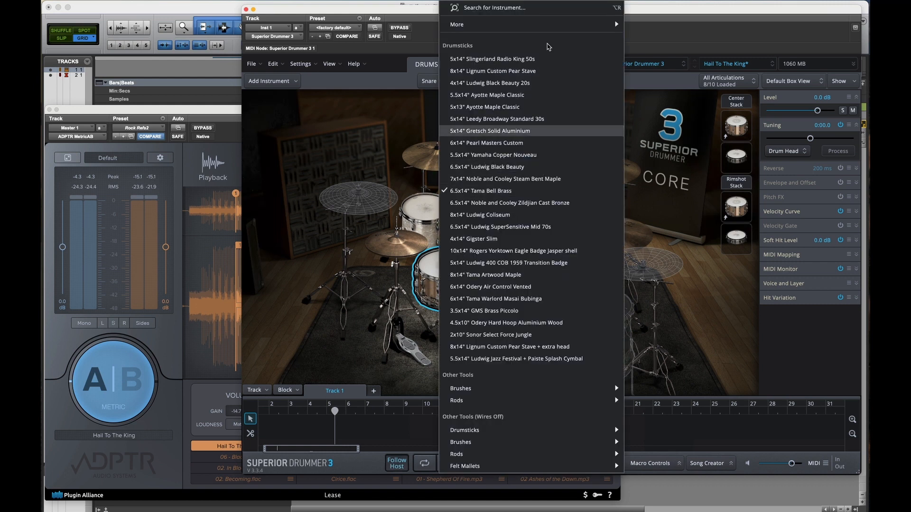
mouse_move(548, 27)
mouse_move(665, 45)
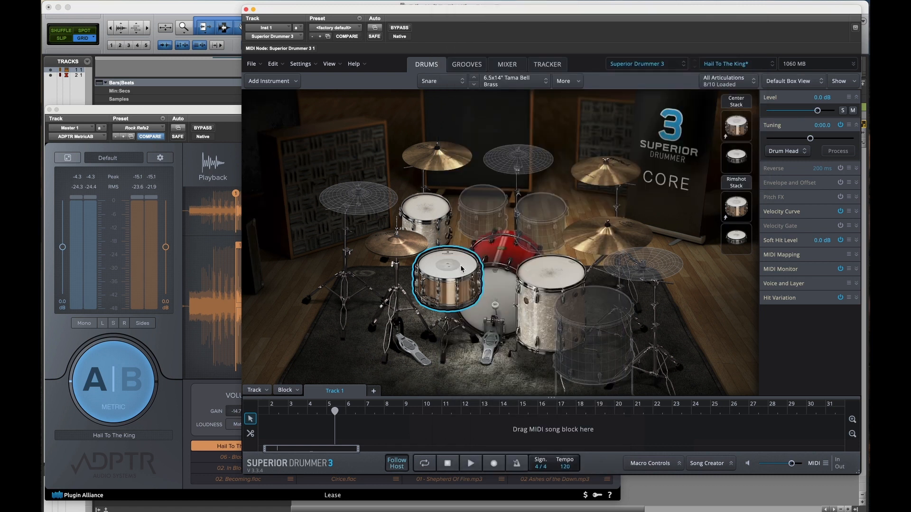
right_click(460, 268)
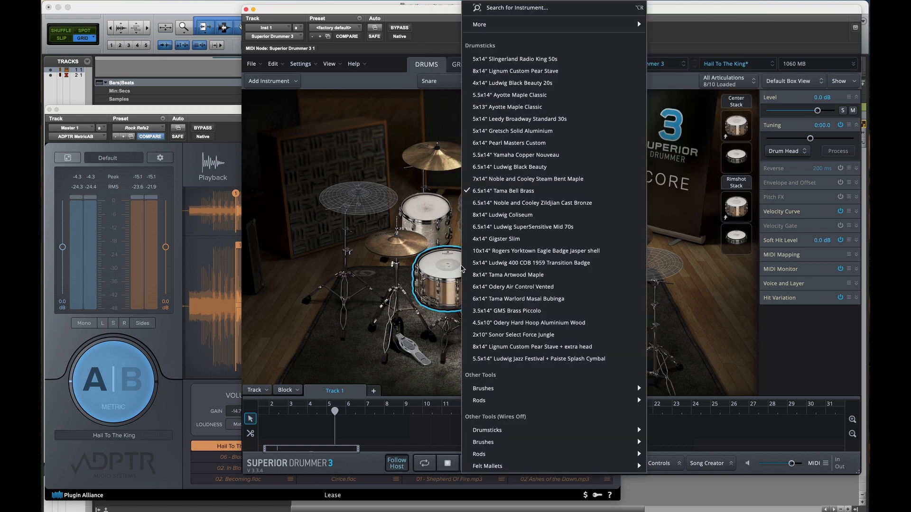
mouse_move(548, 30)
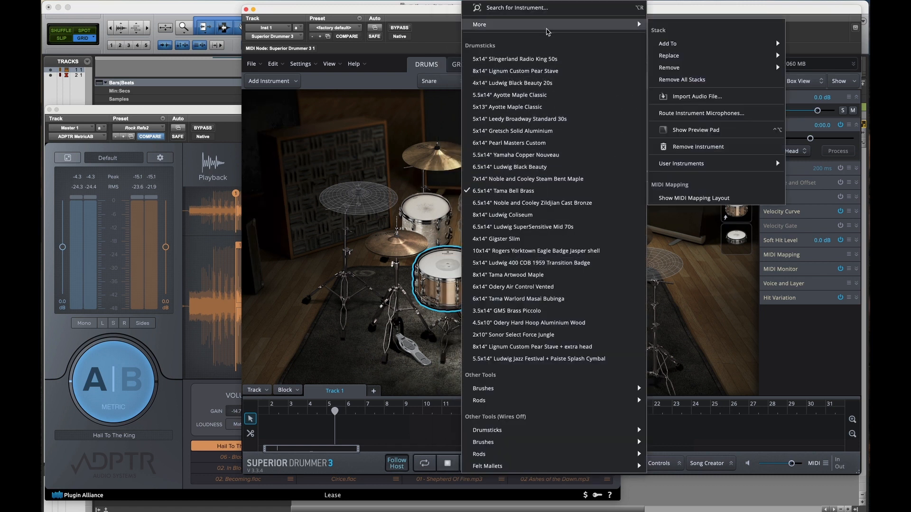
mouse_move(671, 47)
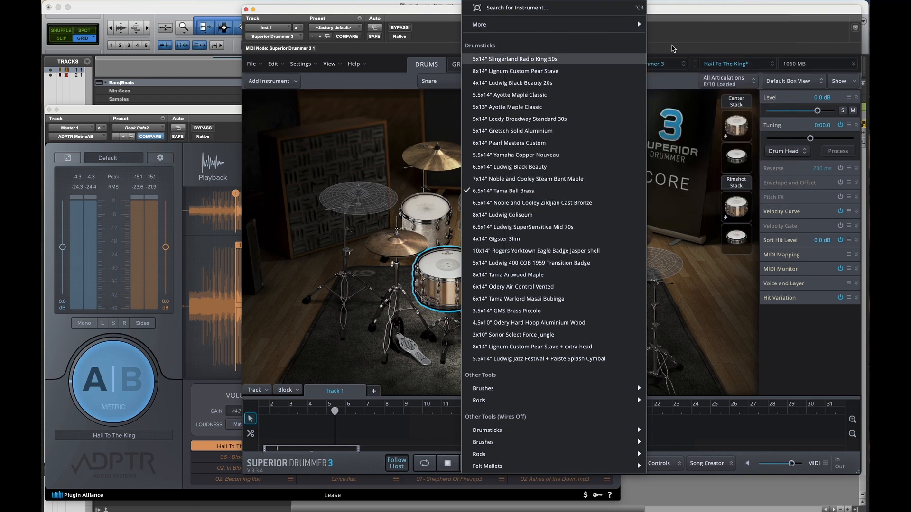
mouse_move(626, 24)
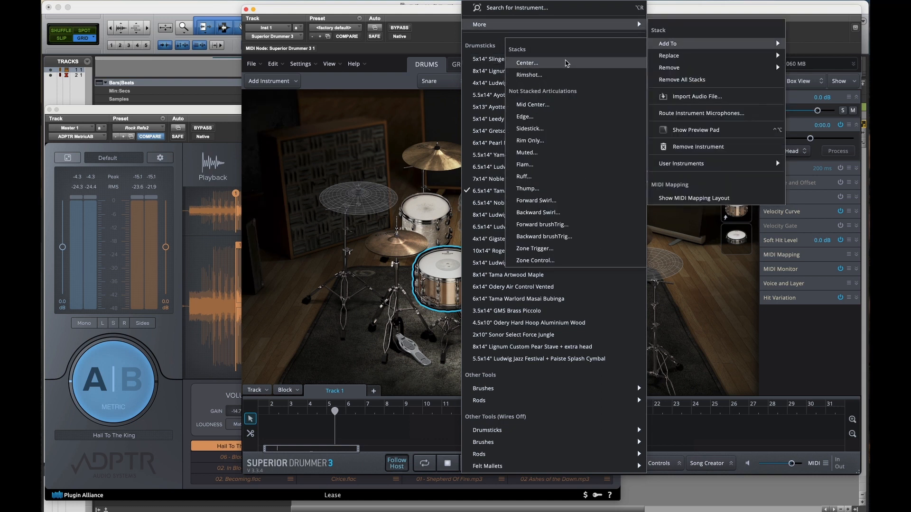
click(566, 63)
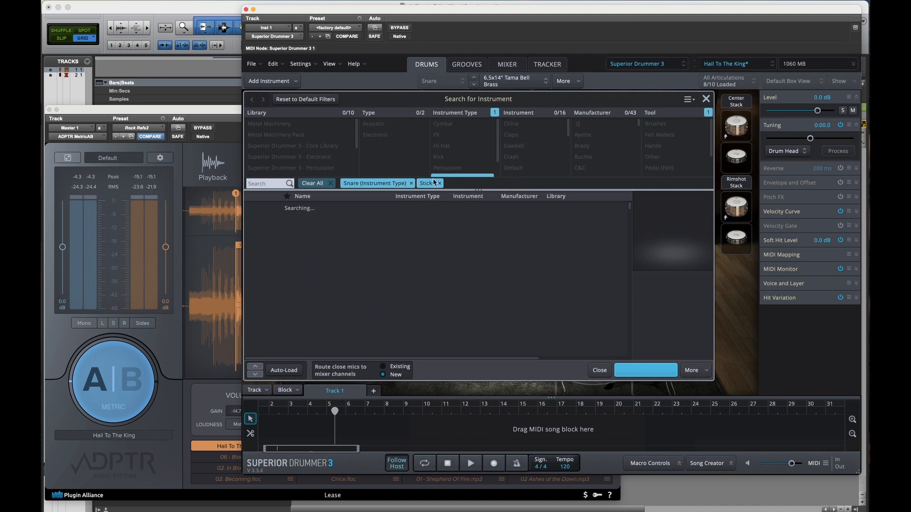
Step: Audition Mega Snare from the Superior Drummer 3 - Preset Sounds library, close the search unstacked, and select the Rimshot Stack's added snare
scroll(330, 147, down, 3)
click(331, 145)
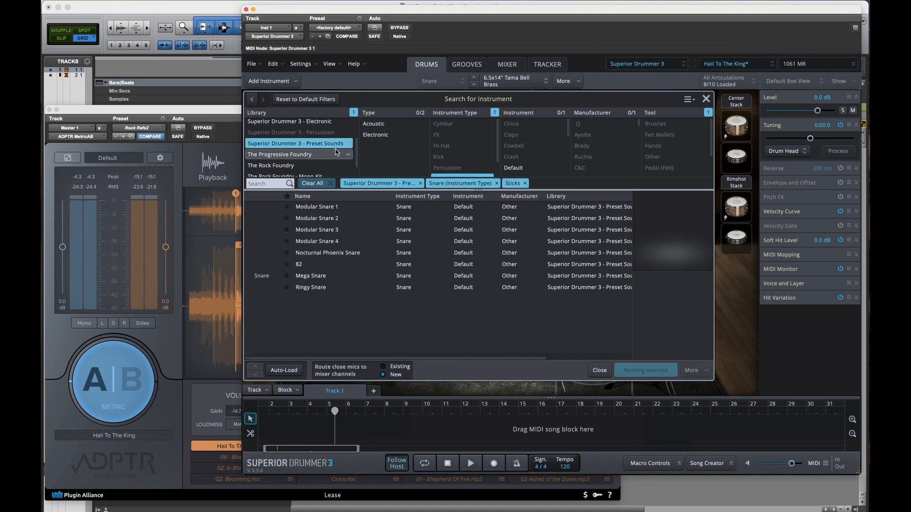
click(338, 279)
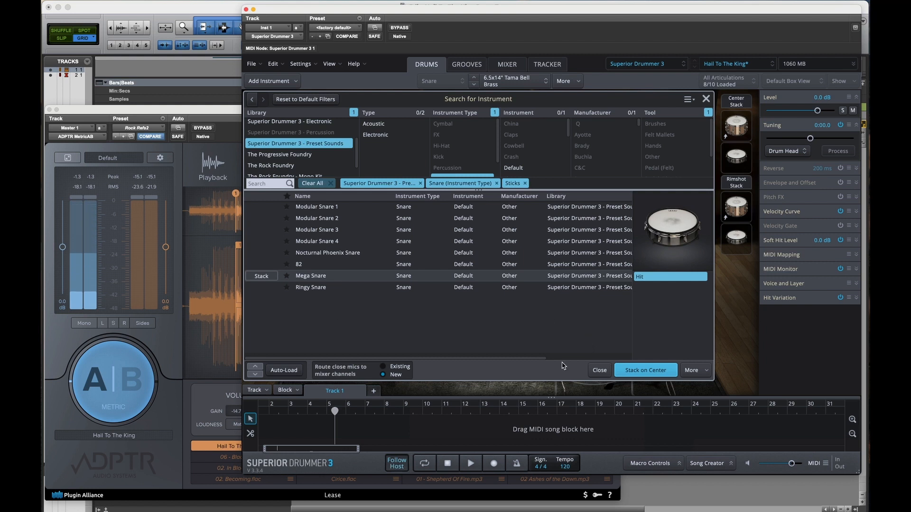
click(600, 373)
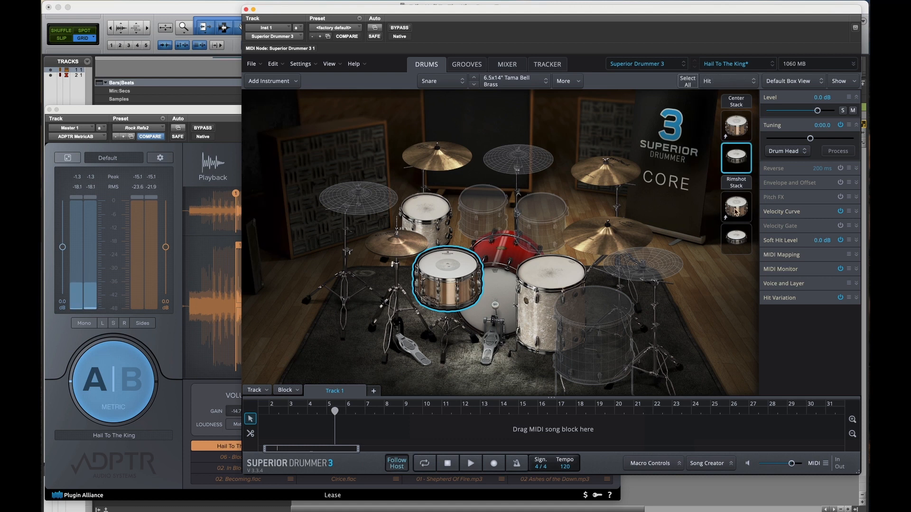
click(736, 235)
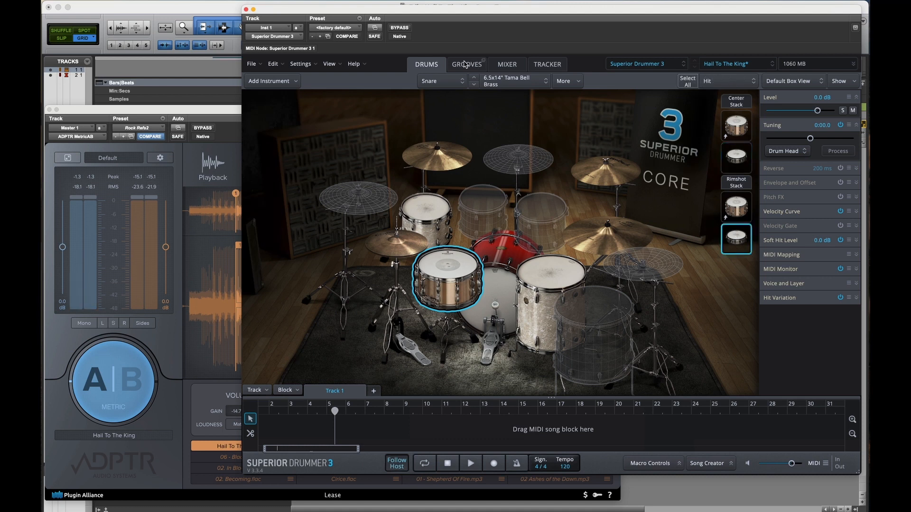
Step: Solo the Sn Space channel in the mixer, bypass its Transient and EQ effects, and start playback
click(507, 65)
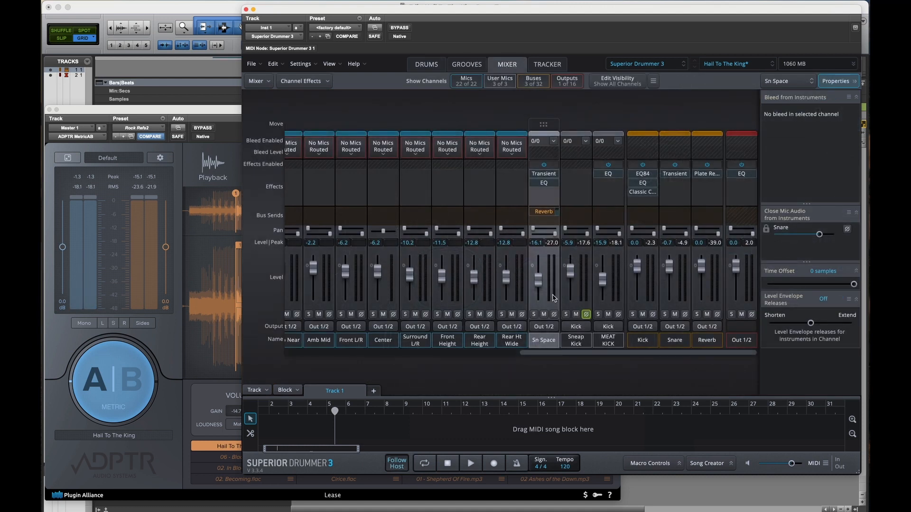
click(534, 315)
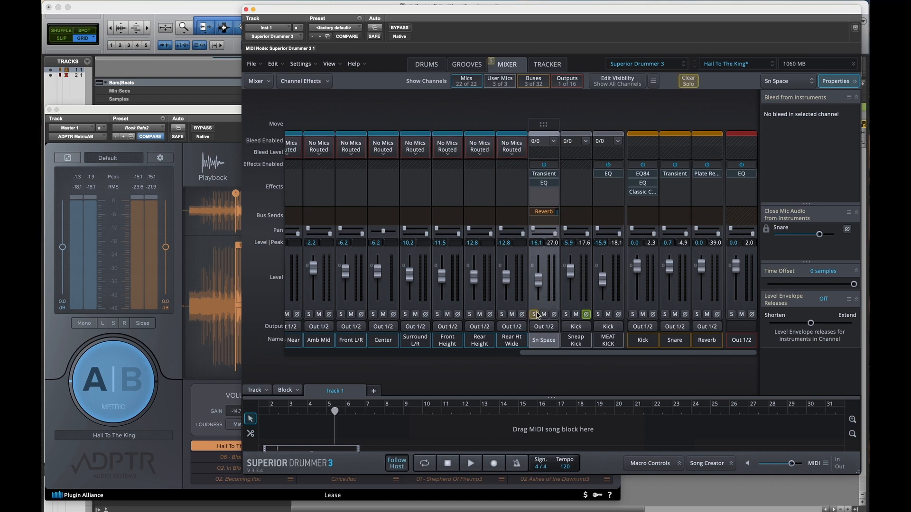
click(533, 183)
key(space)
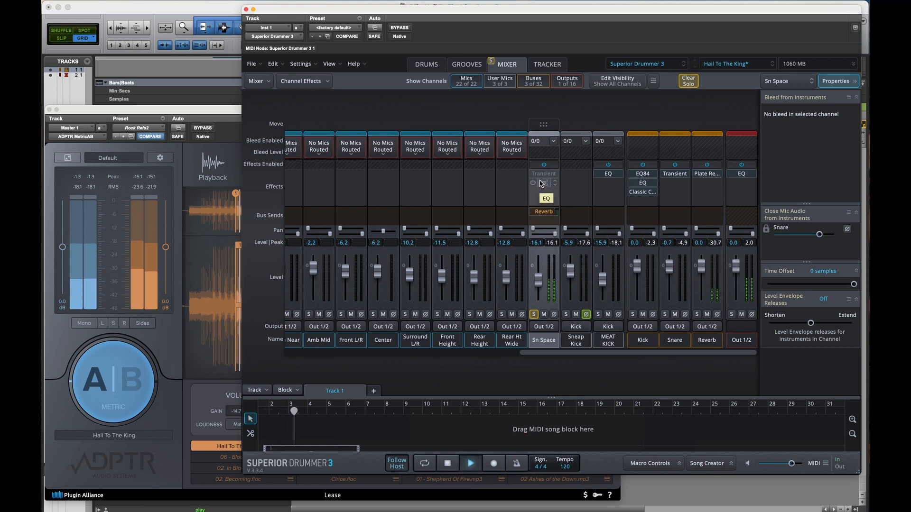
Step: Re-enable the Sn Space channel's Transient effect, show its settings, and audition the snare through it
key(space)
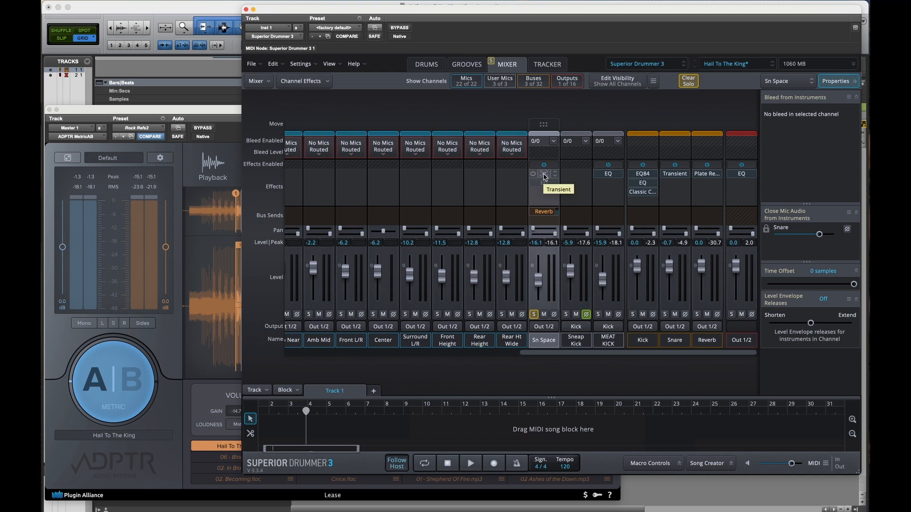
click(540, 176)
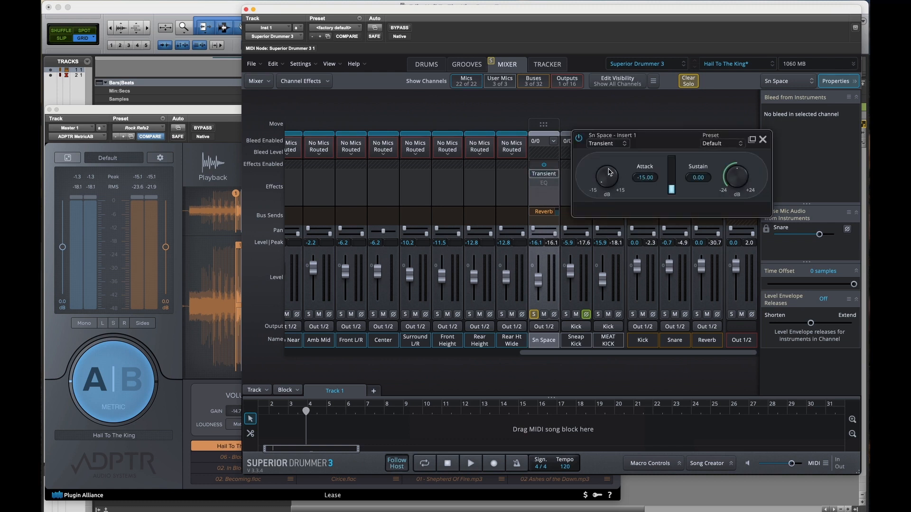
key(space)
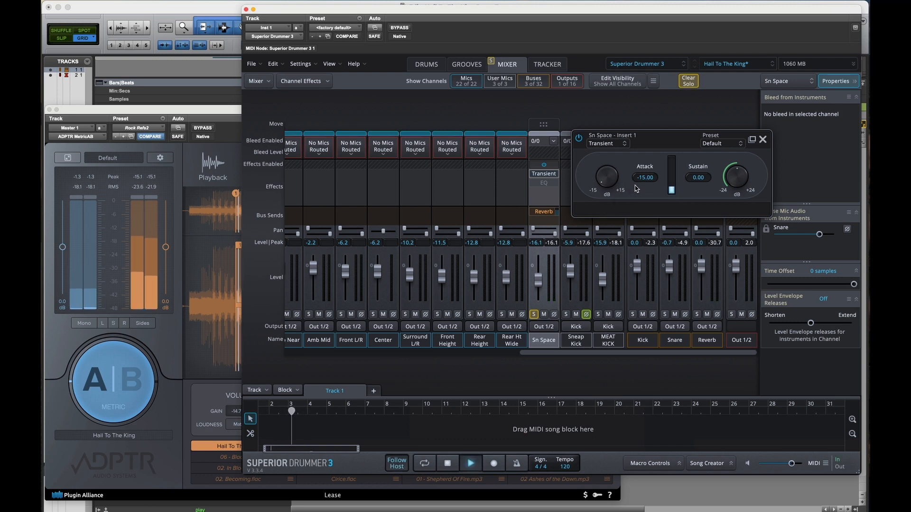
mouse_move(540, 188)
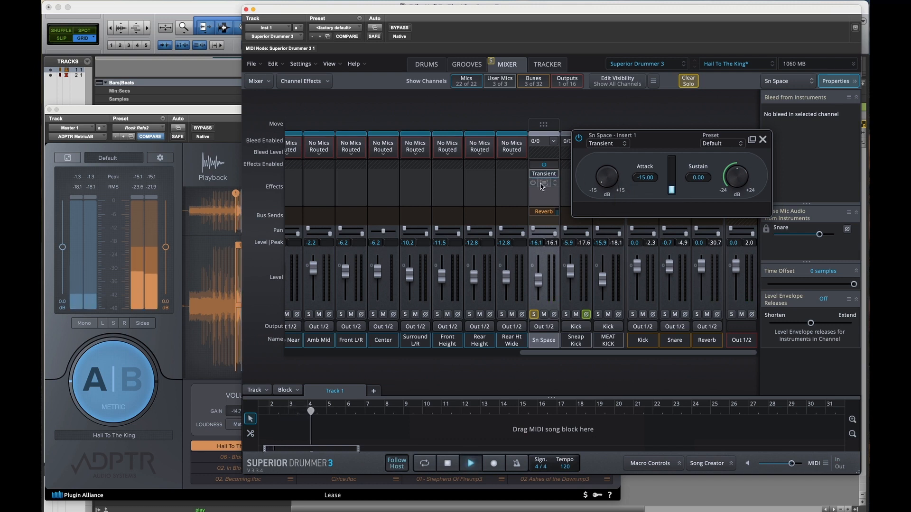
key(space)
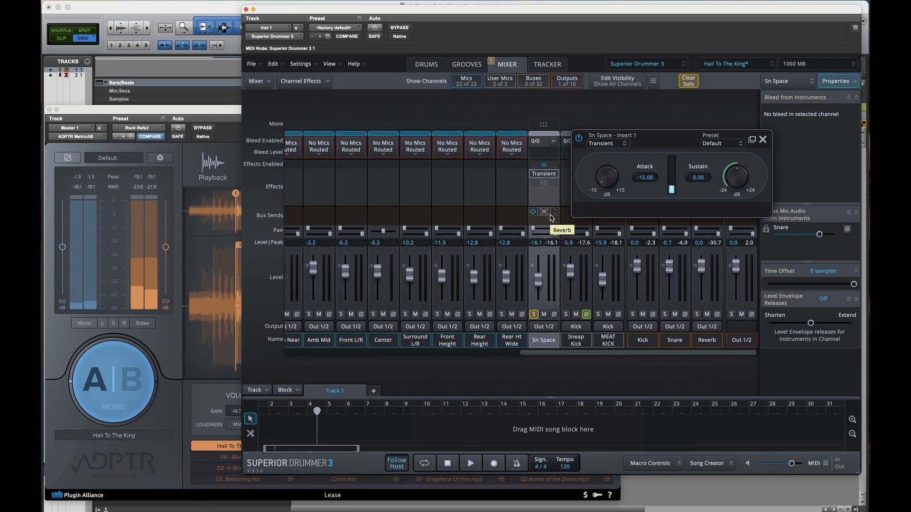
Step: Open the Sn Space channel's EQ settings, audition the snare without the EQ, and enable it
click(538, 185)
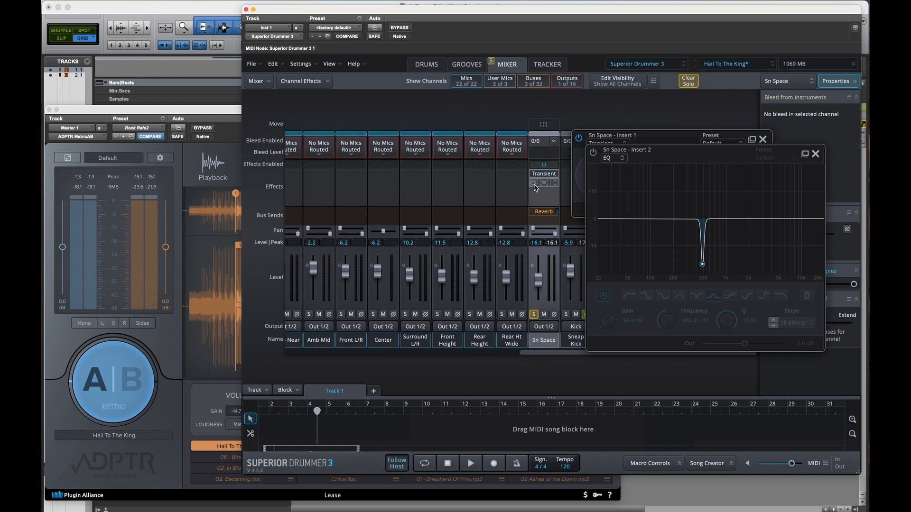
key(space)
key(space)
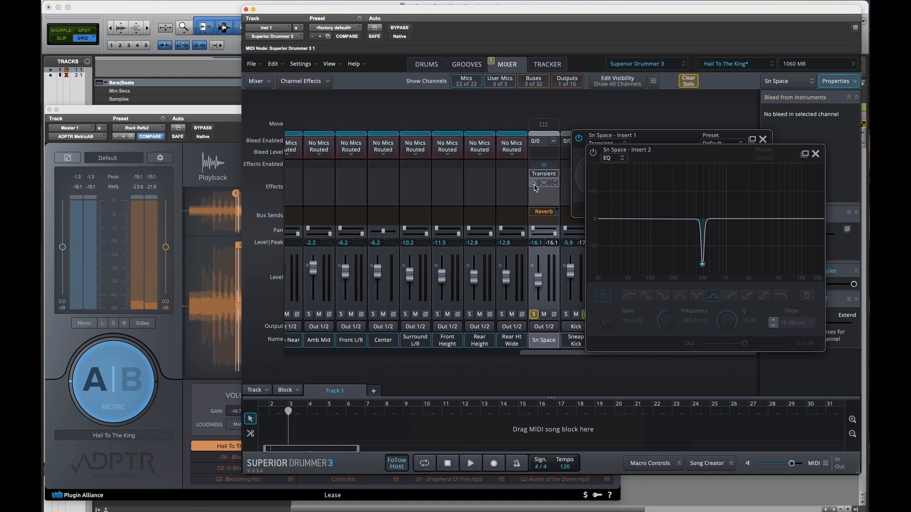
click(533, 184)
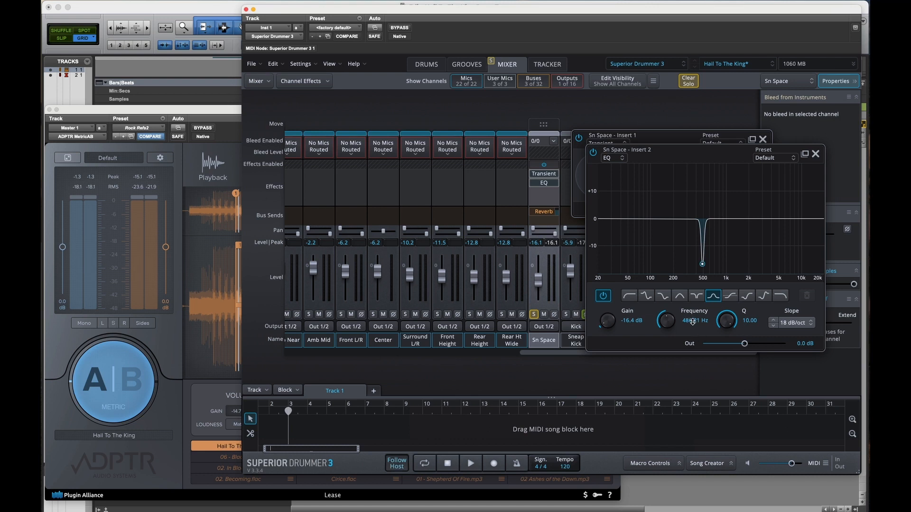
Step: Compare the soloed Sn Space sound with its EQ bypassed and enabled during playback, leaving the EQ enabled
key(space)
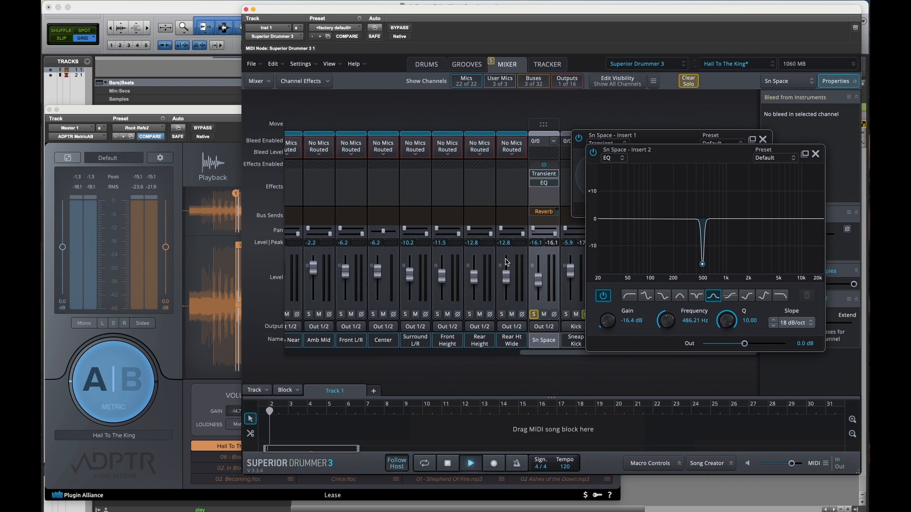
click(595, 154)
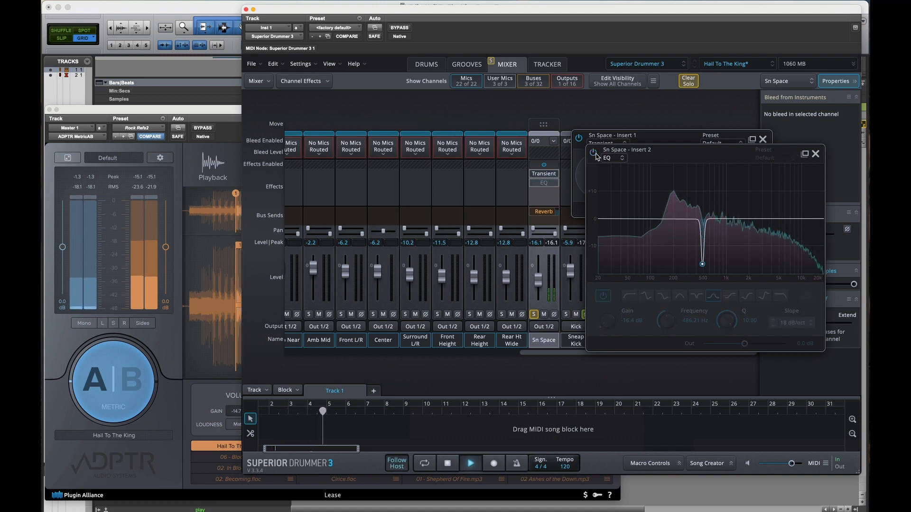
click(595, 154)
key(space)
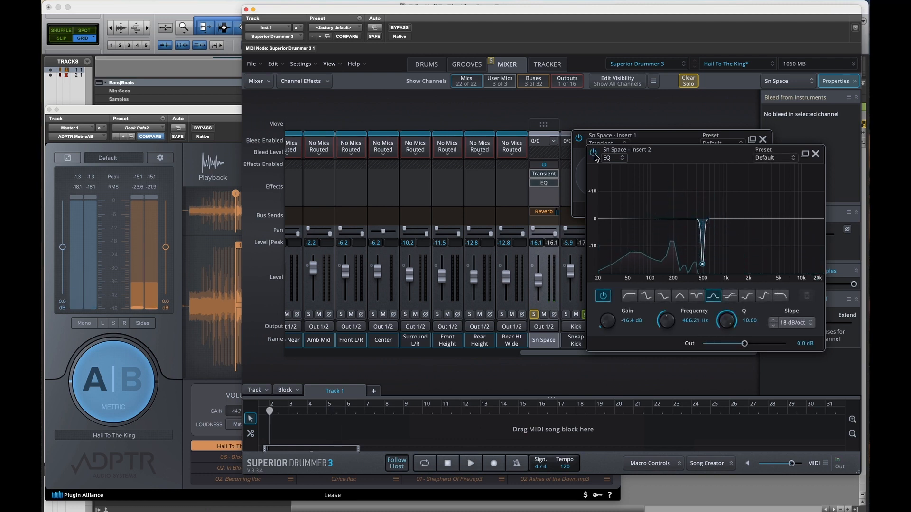
click(595, 156)
key(space)
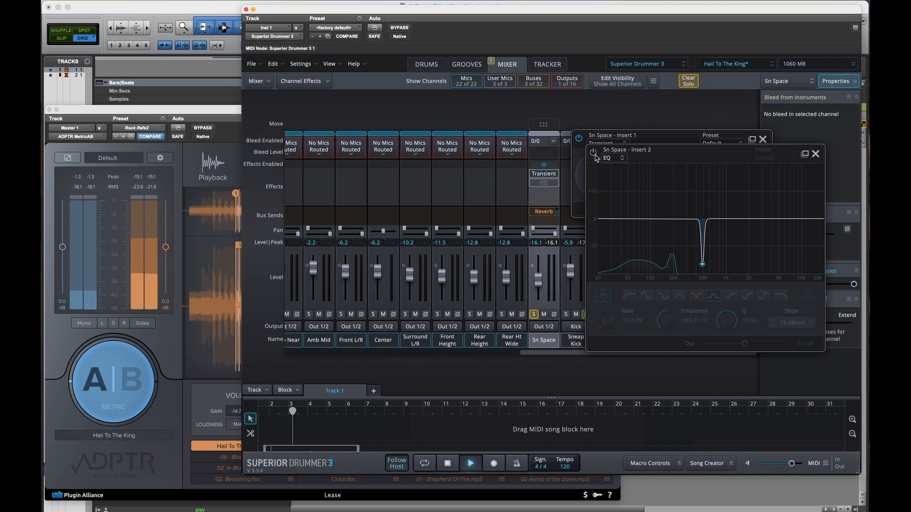
key(space)
click(593, 152)
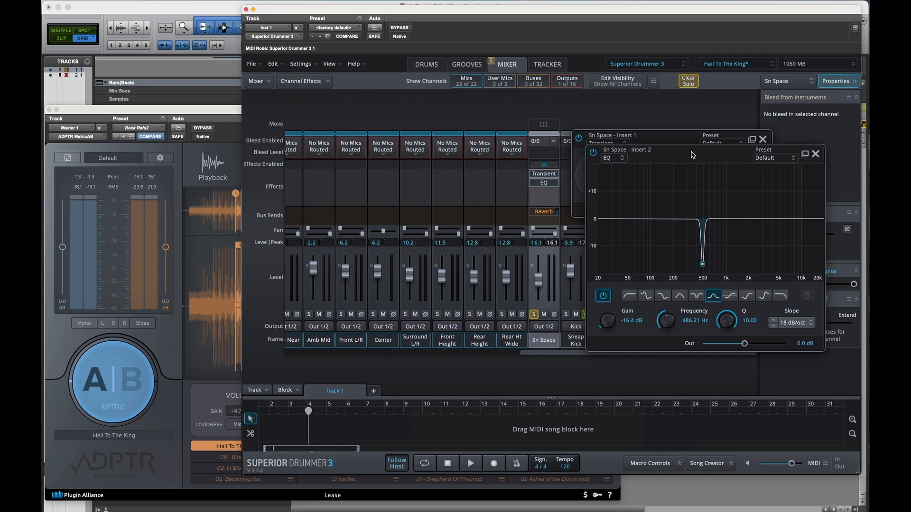
key(space)
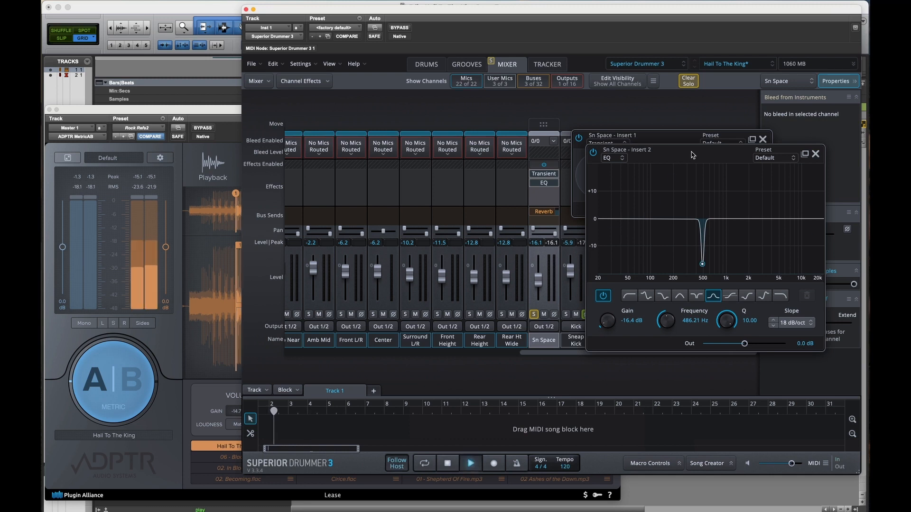
click(594, 152)
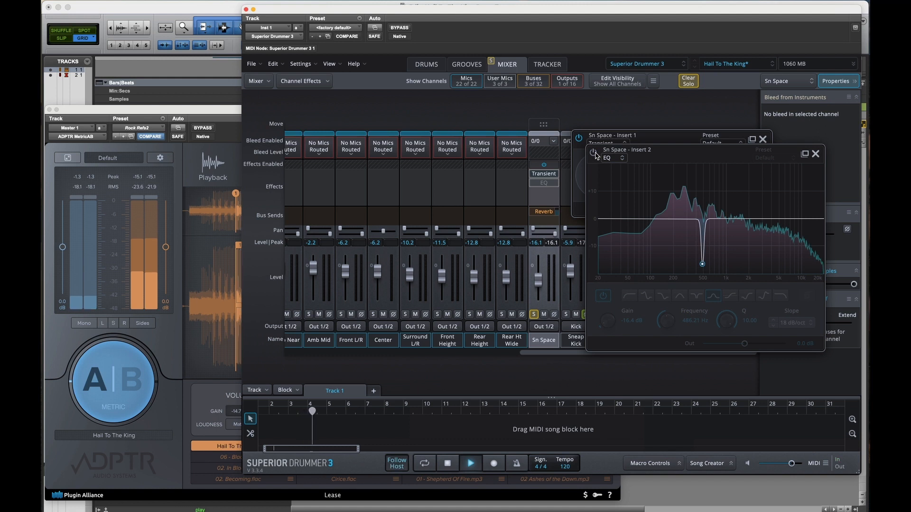
click(593, 153)
key(space)
Step: Close the Sn Space EQ and Transient windows and unsolo the Sn Space channel
click(814, 154)
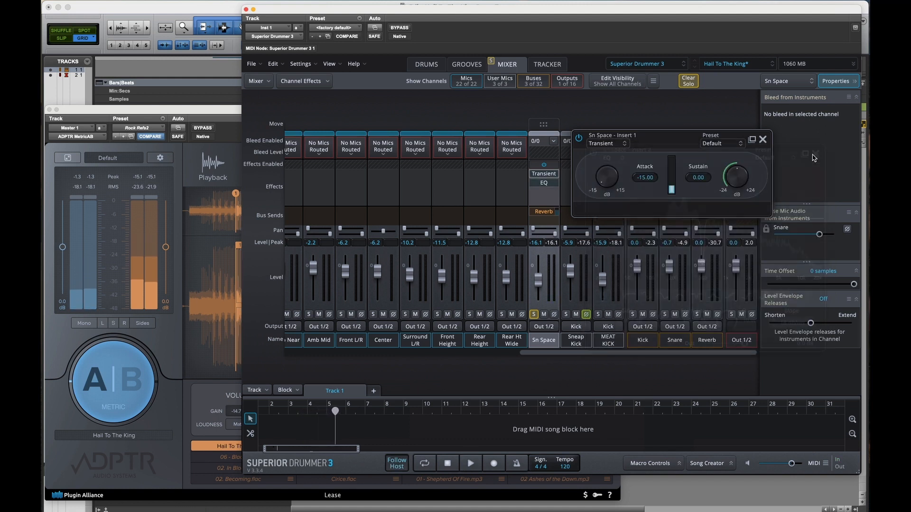
click(763, 139)
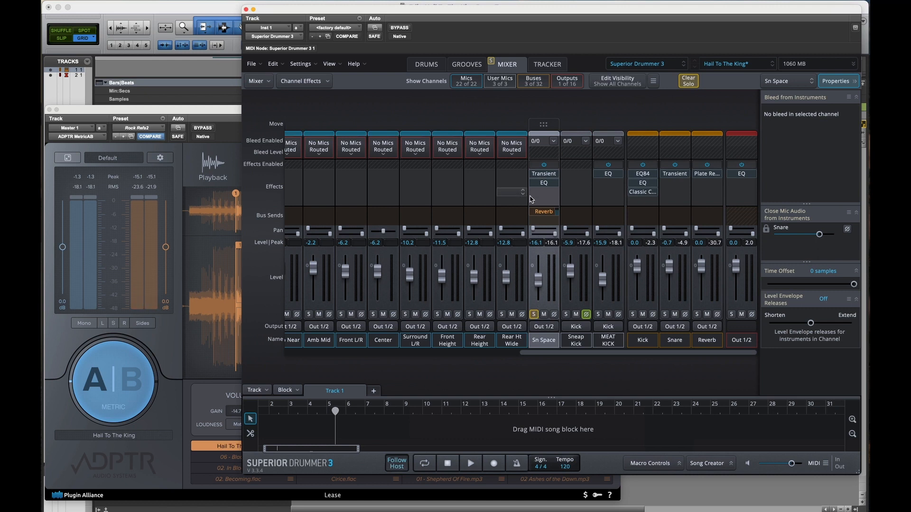
scroll(535, 198, left, 10)
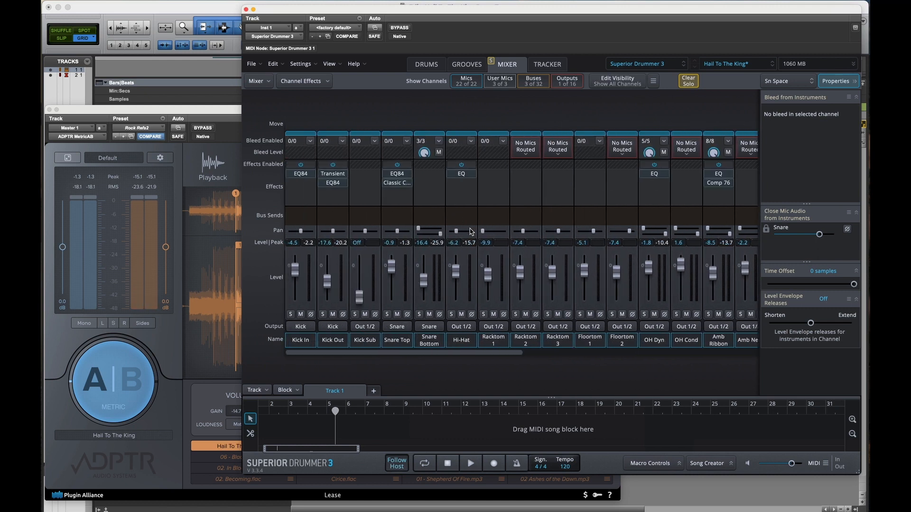
scroll(454, 238, right, 10)
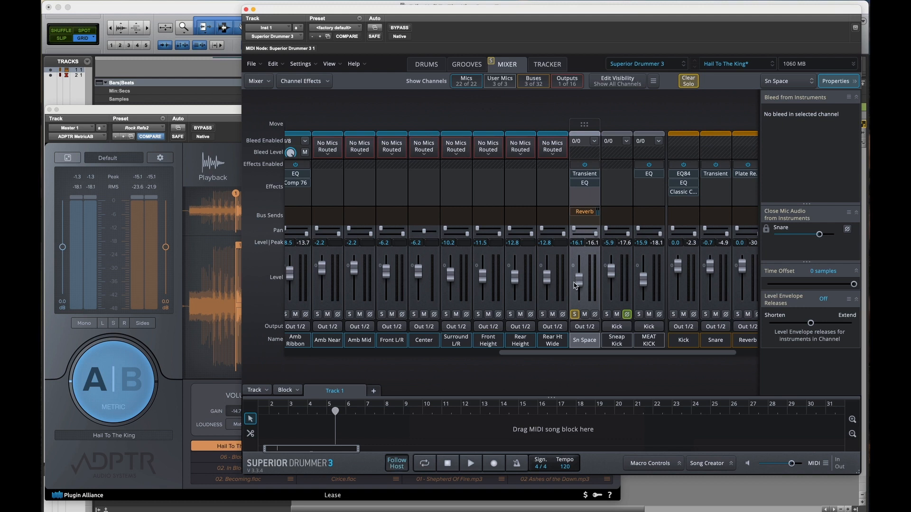
click(576, 315)
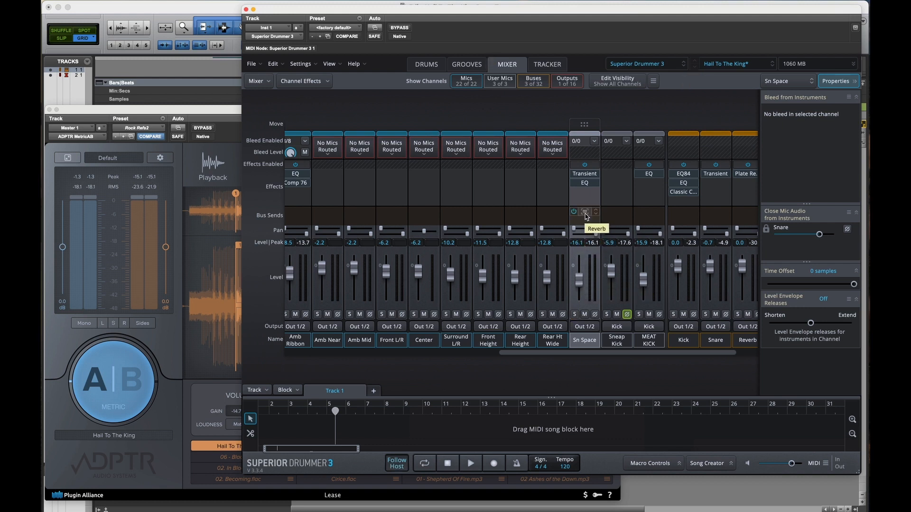
Step: Show the Sn Space channel's Reverb send levels and the Reverb bus's Plate Reverb settings
scroll(558, 204, right, 3)
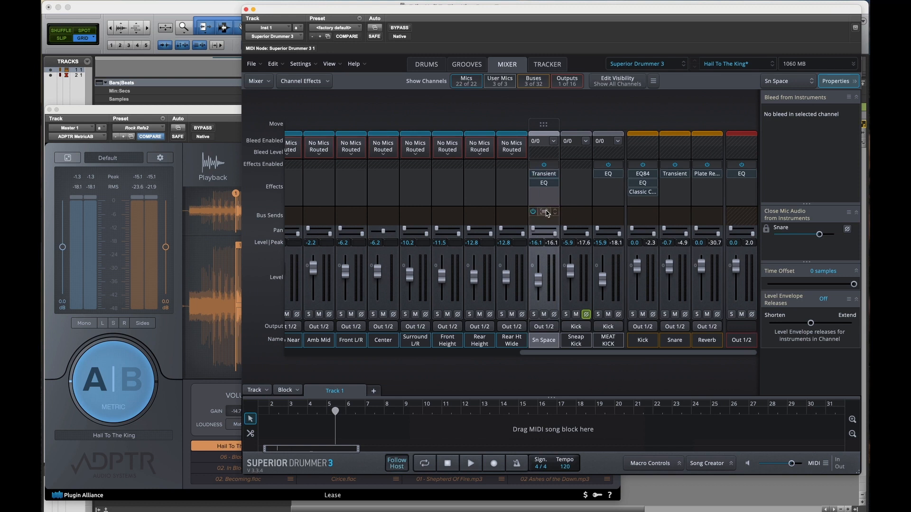
click(555, 213)
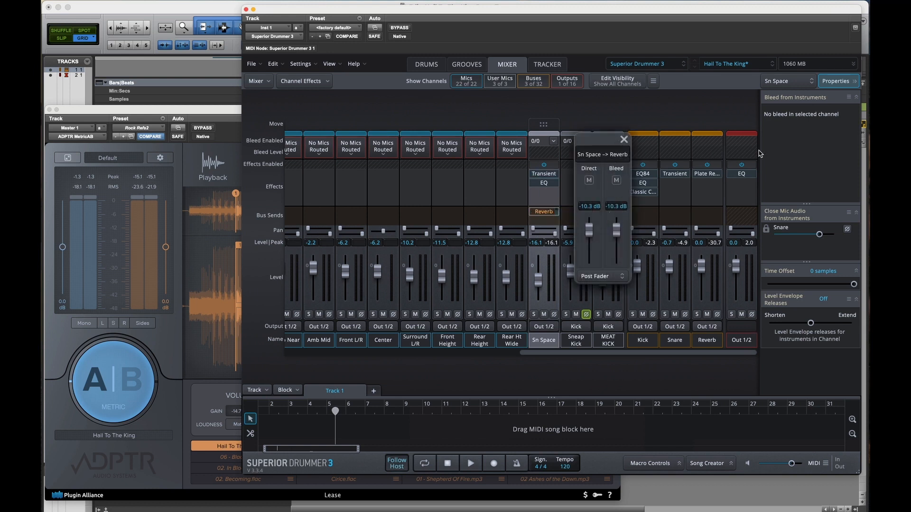
click(706, 173)
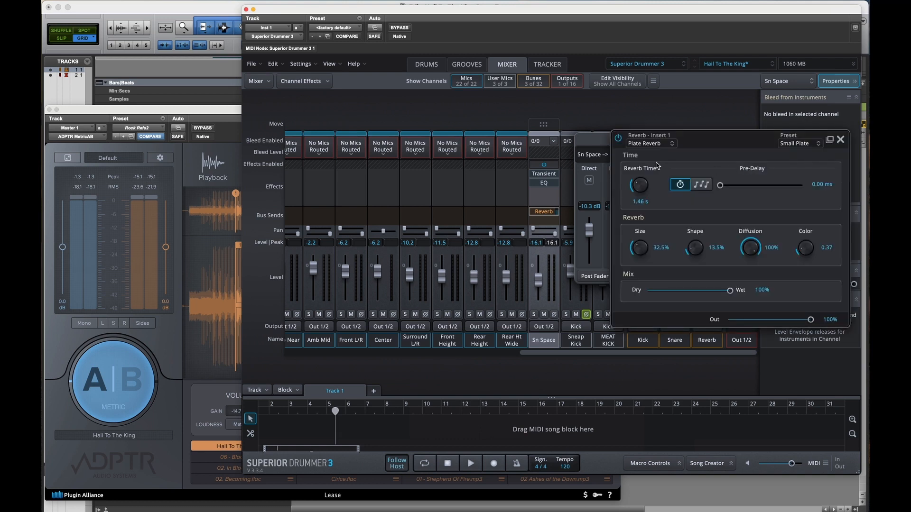
Step: Solo the Sn Space channel and the Reverb bus, and audition the snare with its reverb while examining the send and Plate Reverb settings
click(533, 315)
key(space)
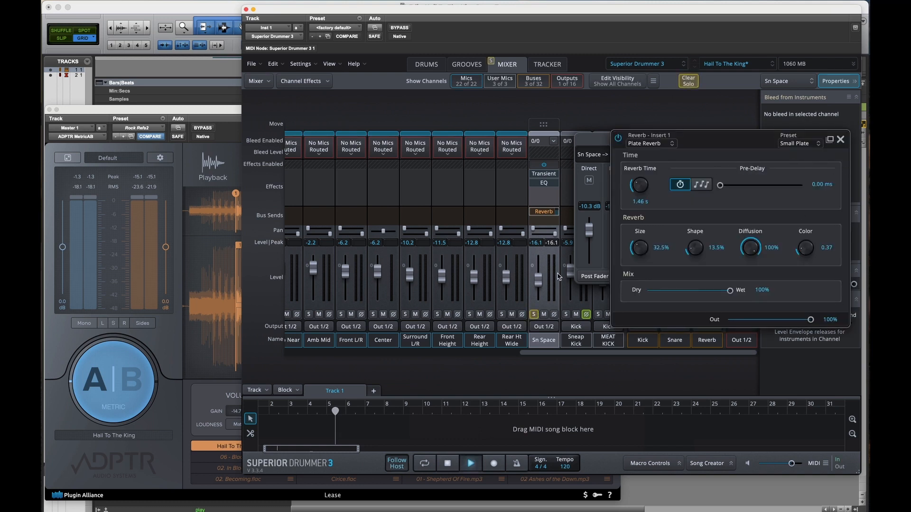
drag(681, 137, 427, 95)
click(696, 314)
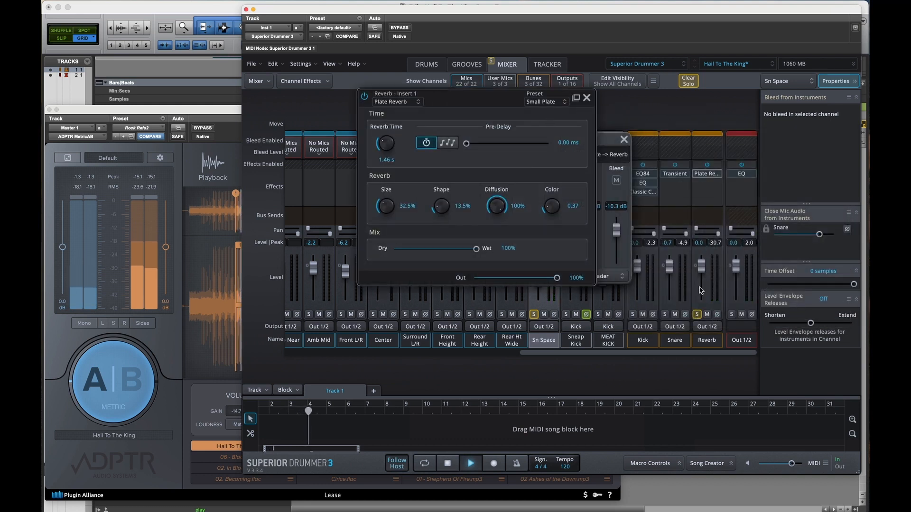
click(618, 196)
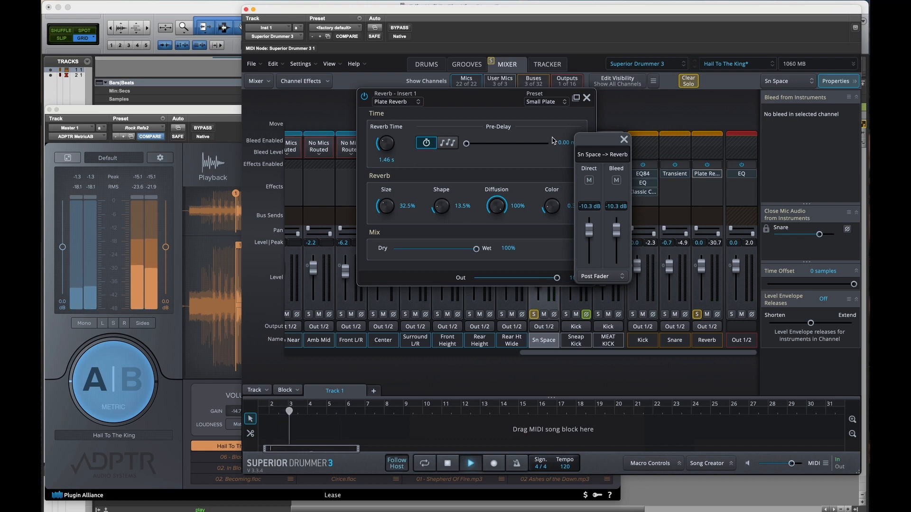
click(551, 112)
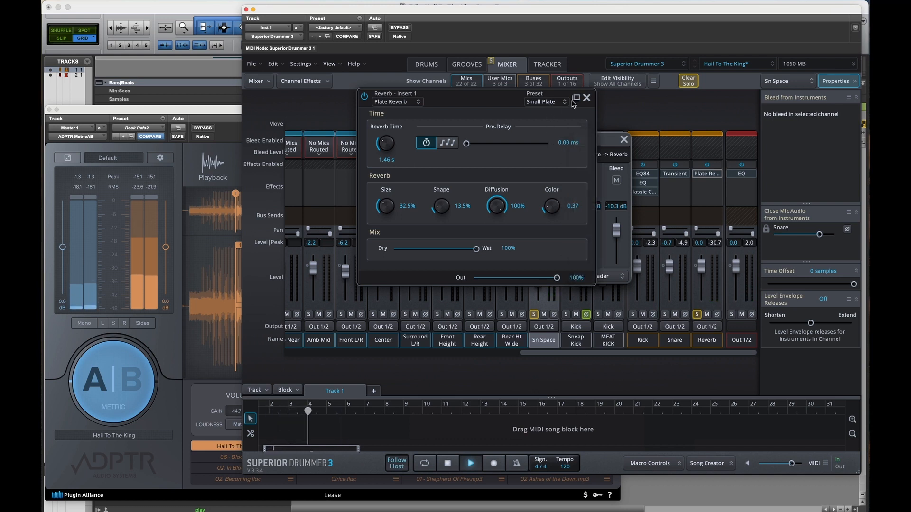
Step: Close the Plate Reverb and send windows, clear the Sn Space and Reverb solos, and audition the full mix
click(586, 97)
click(624, 140)
key(space)
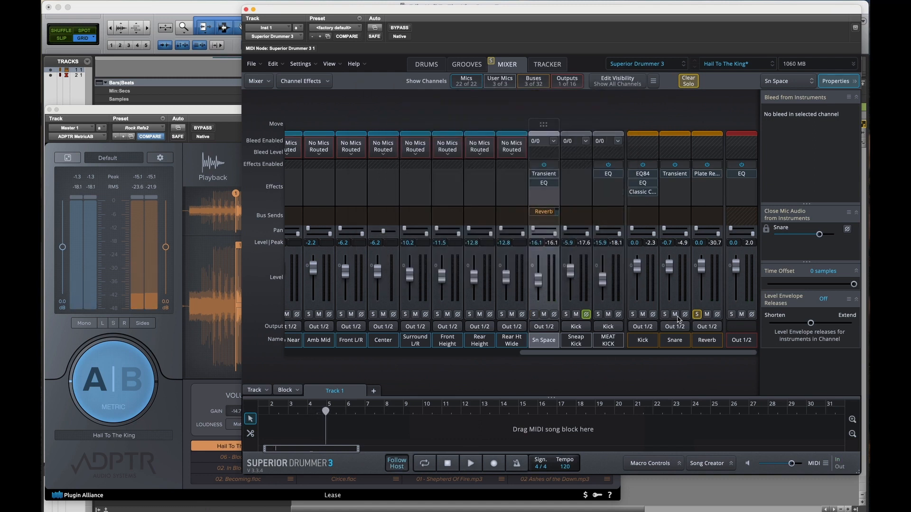
click(698, 315)
key(space)
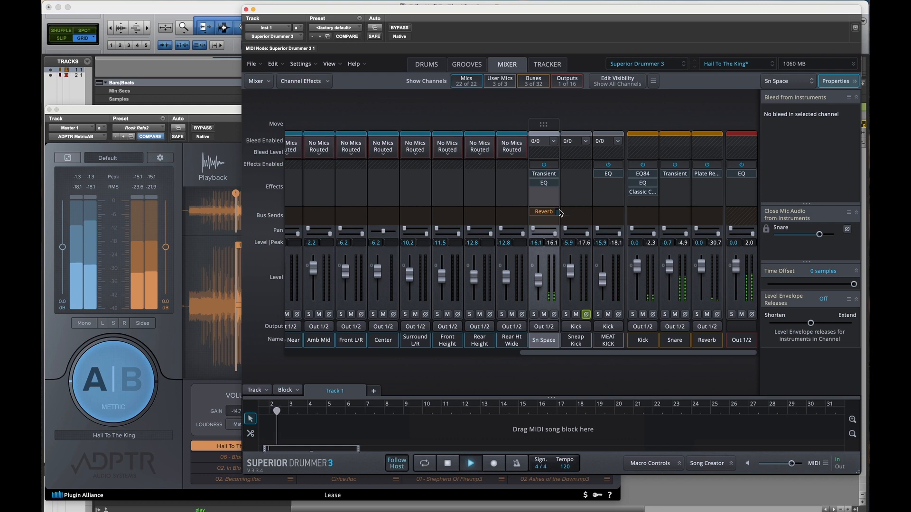
key(space)
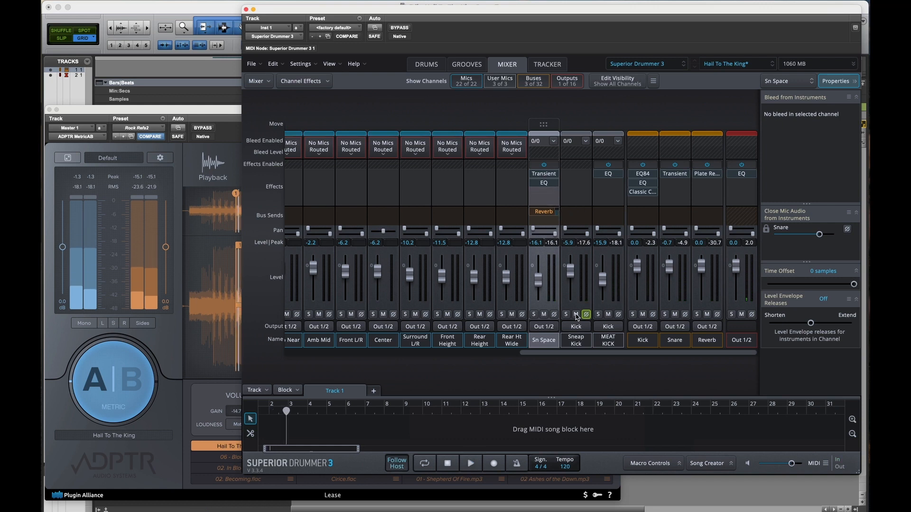
Step: Mute the Sneap Kick and MEAT KICK channels and audition the mix without them
click(576, 315)
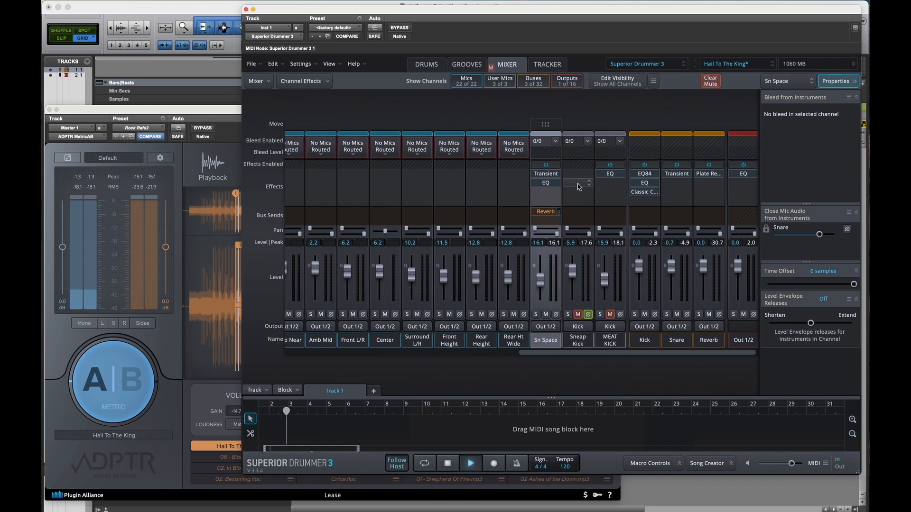
key(space)
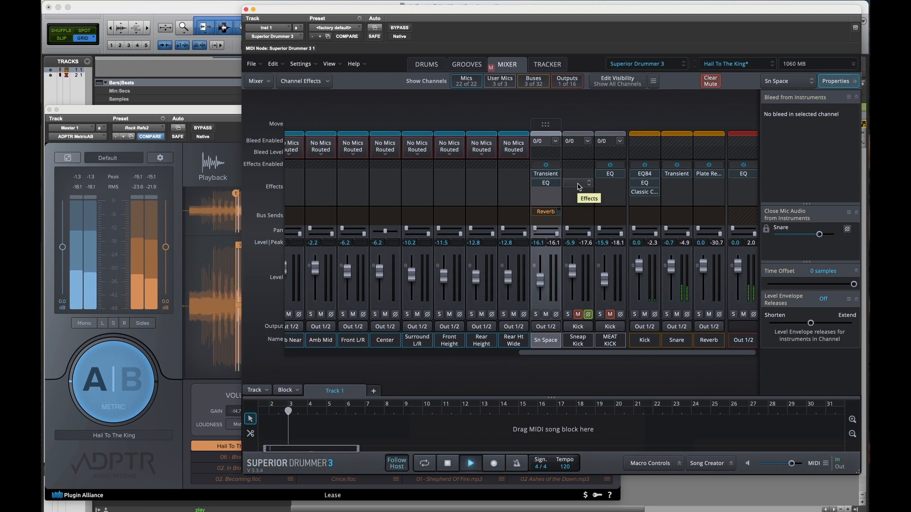
key(space)
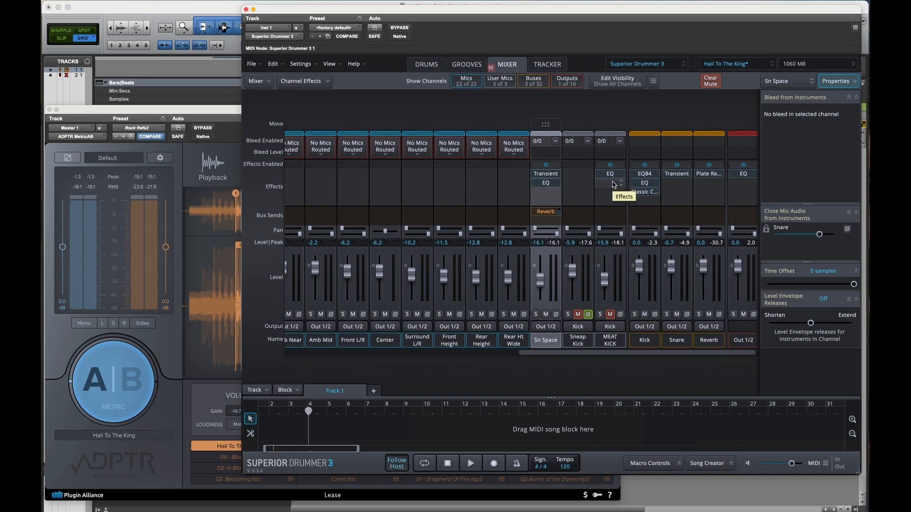
Step: Check the Out 1/2 channel's EQ and the drum kit, and return to the mixer to select the MEAT KICK and Sneap Kick channels
scroll(587, 188, right, 1)
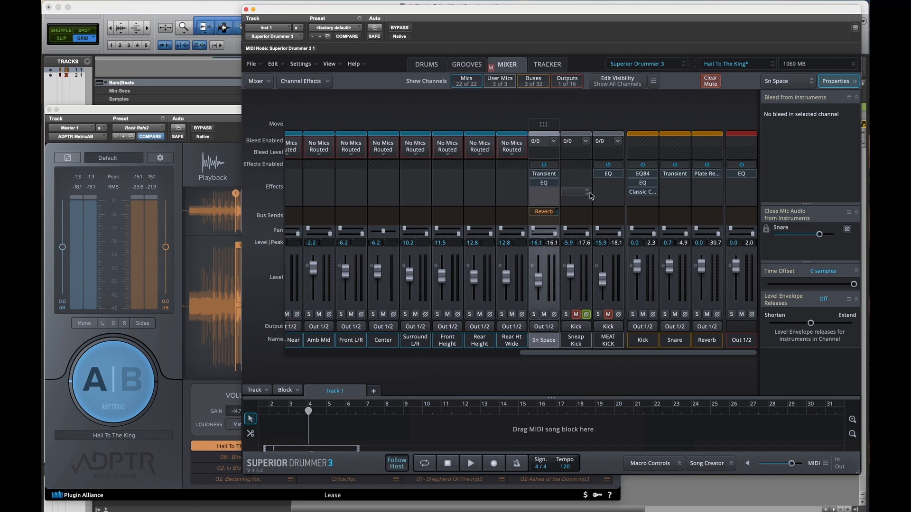
click(743, 176)
click(742, 210)
click(426, 64)
click(507, 64)
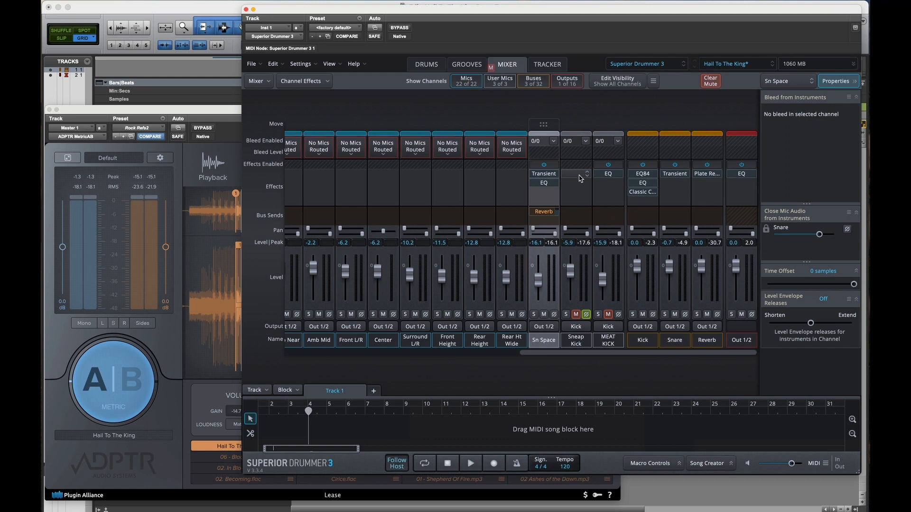
click(606, 346)
click(574, 345)
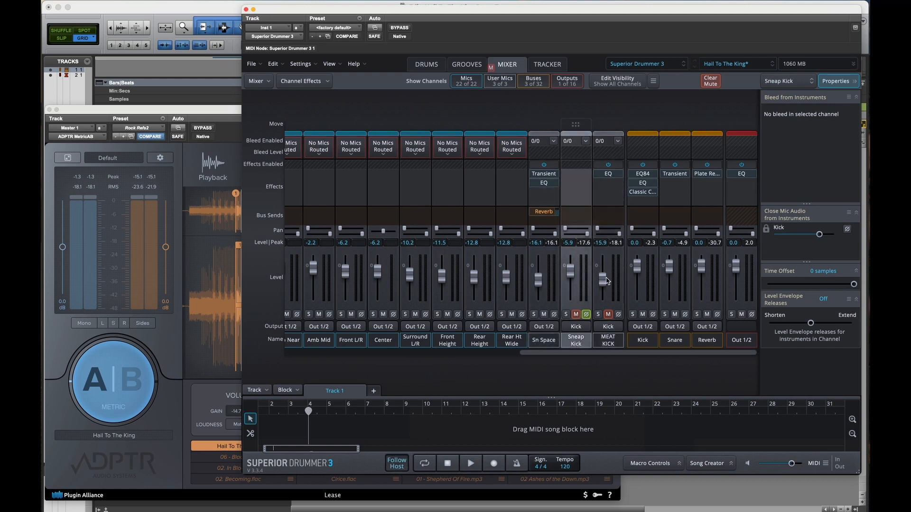
Step: Switch between the MEAT KICK and Sneap Kick channels in the mixer to compare their channel settings
click(609, 343)
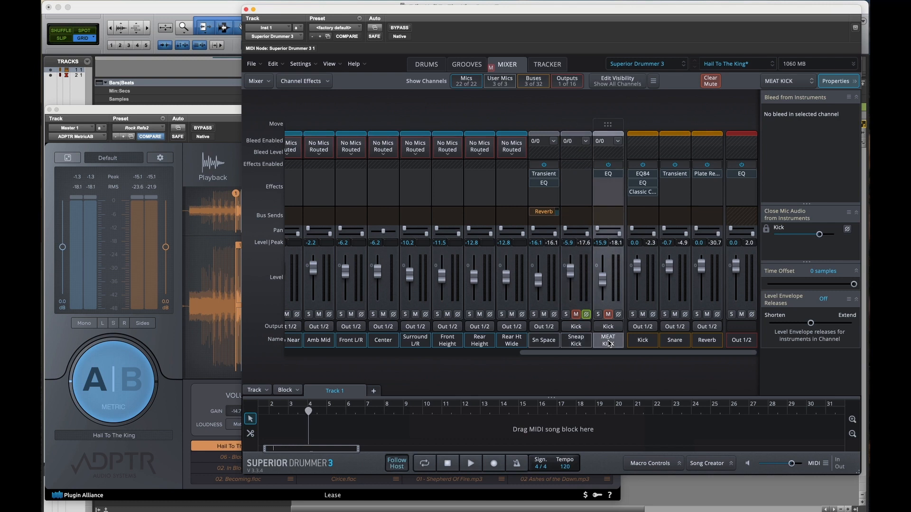
click(584, 344)
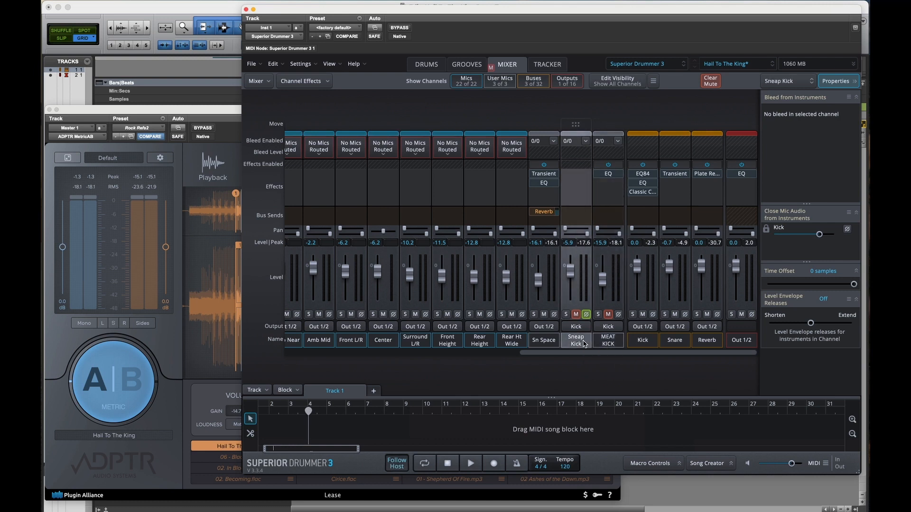
scroll(577, 219, left, 1)
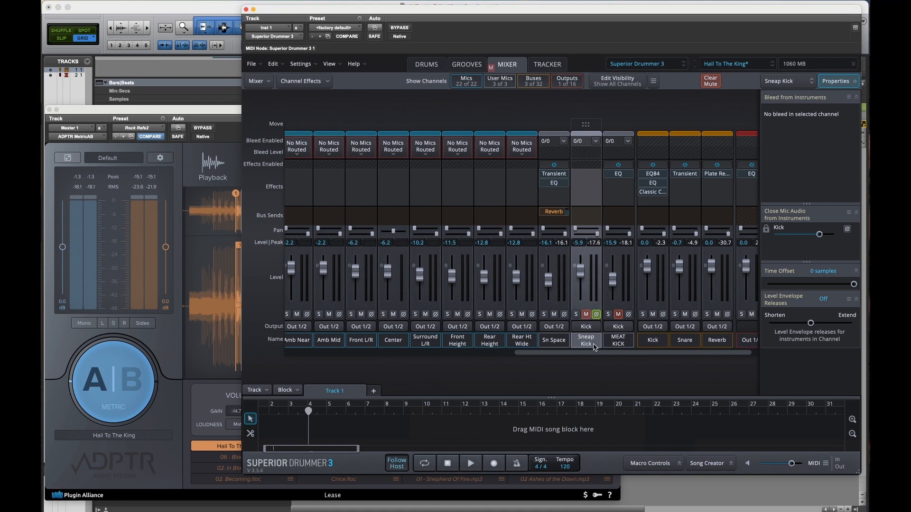
click(609, 347)
click(584, 343)
click(616, 342)
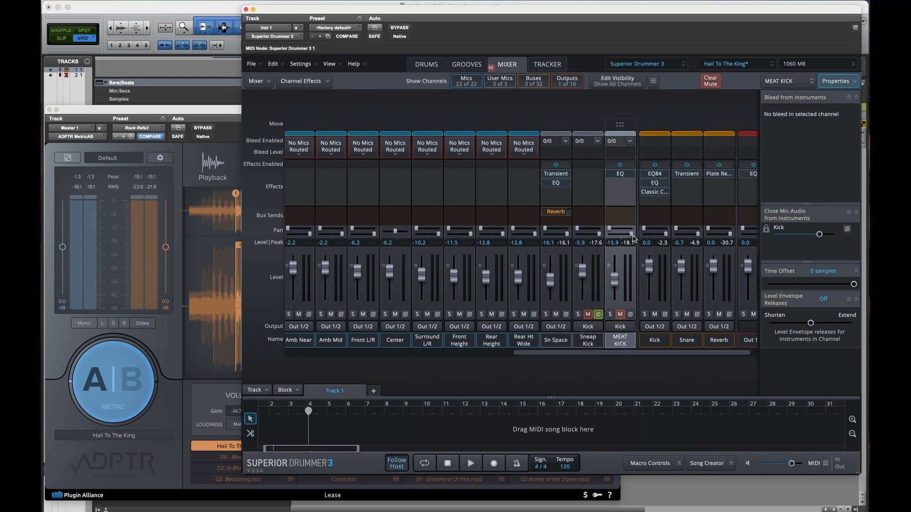
Step: Show the drum kit, select the kick drum, and audition the samples in its Open Stack
click(426, 65)
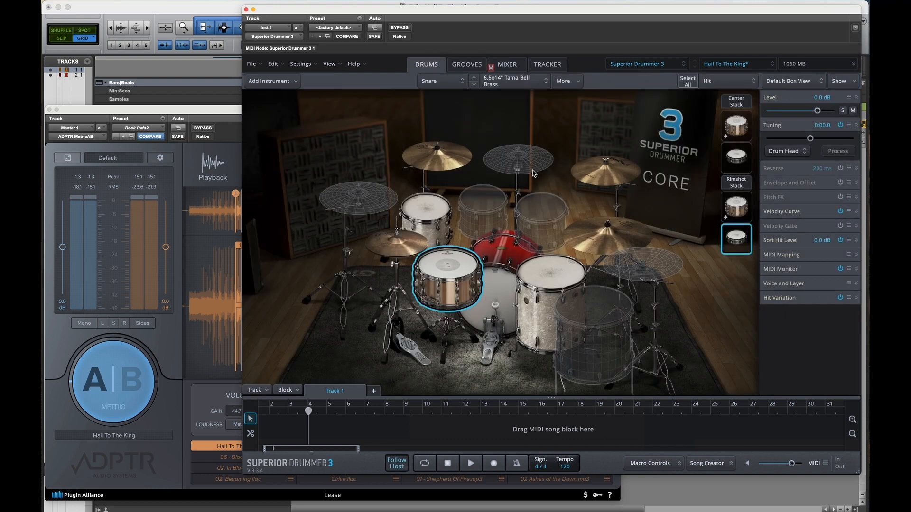
click(508, 280)
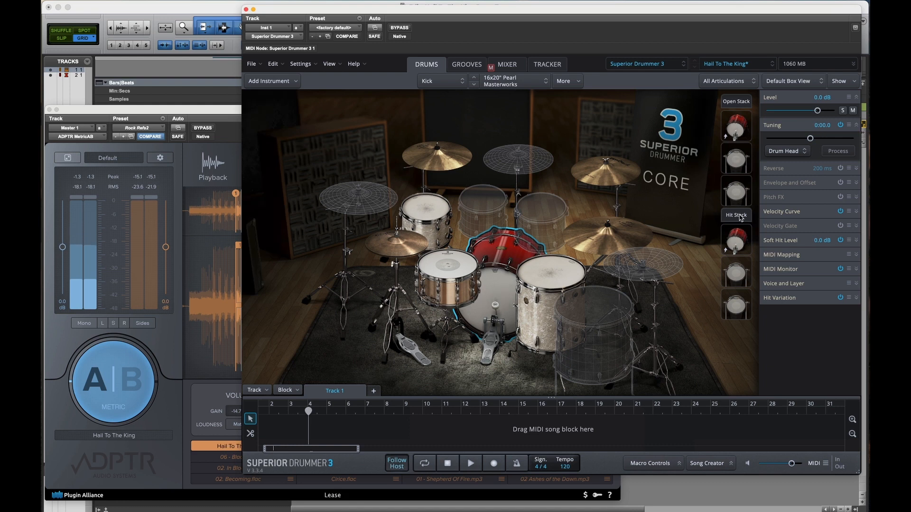
click(734, 159)
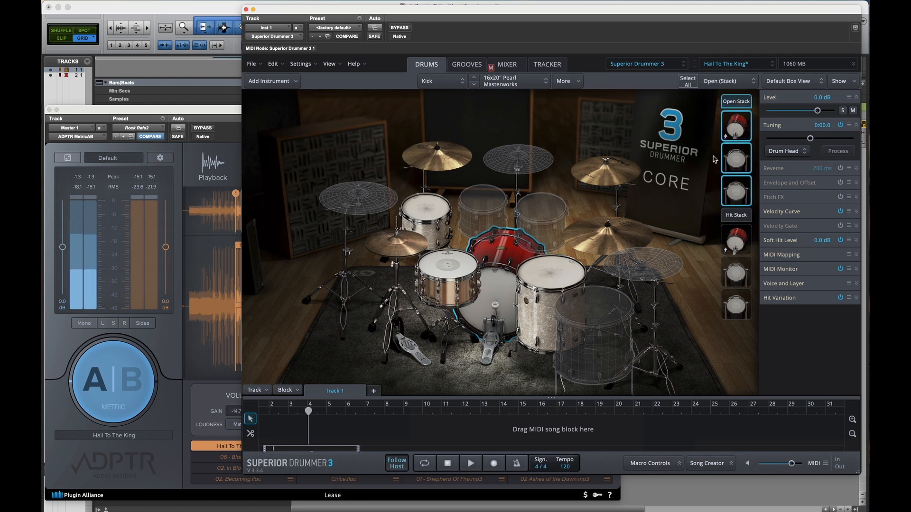
Step: Open the instrument search for the kick and filter the results to the Superior Drummer 3 - Preset Sounds library
right_click(493, 285)
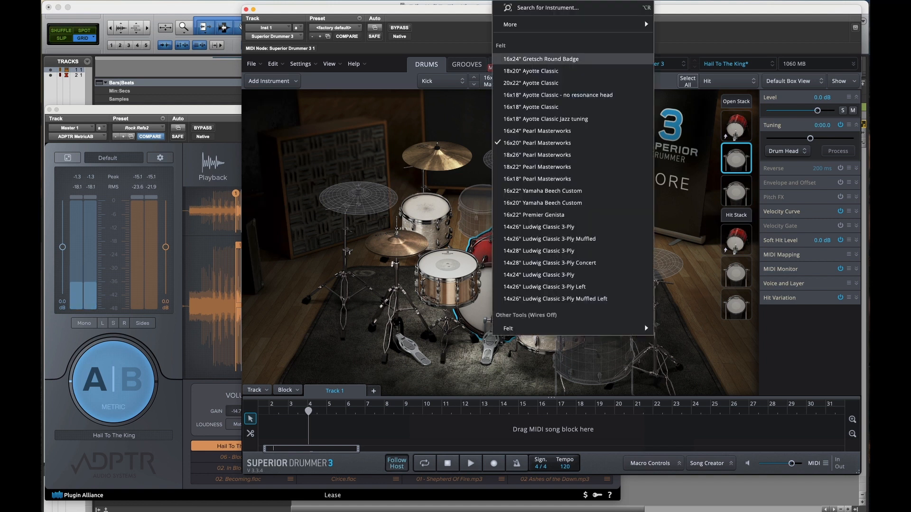
mouse_move(623, 24)
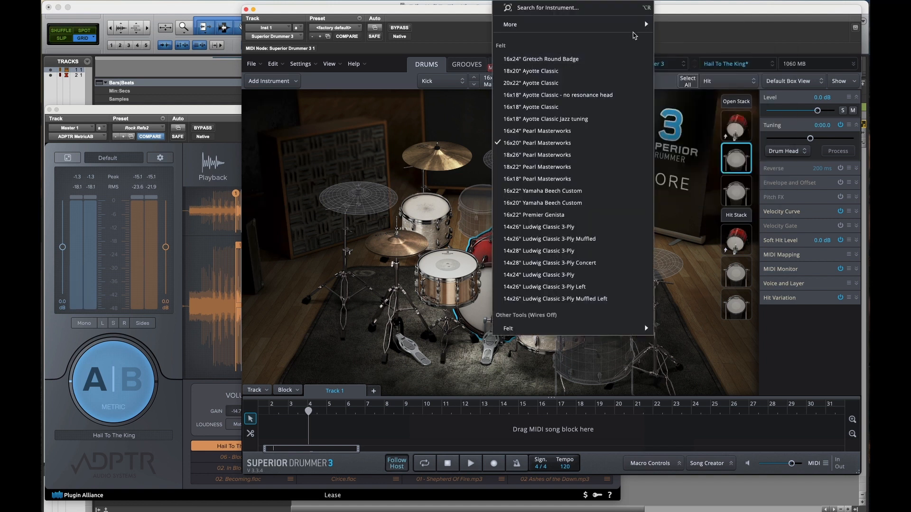
mouse_move(690, 42)
click(594, 62)
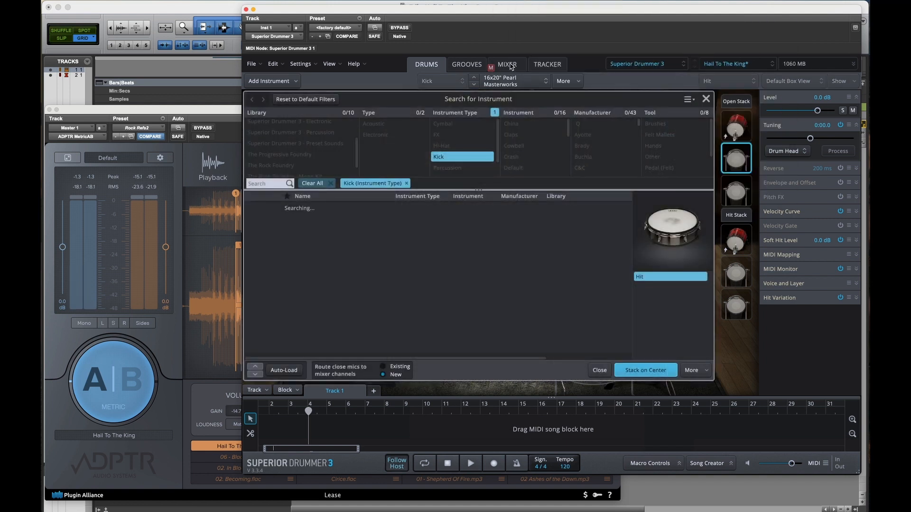
scroll(317, 142, down, 1)
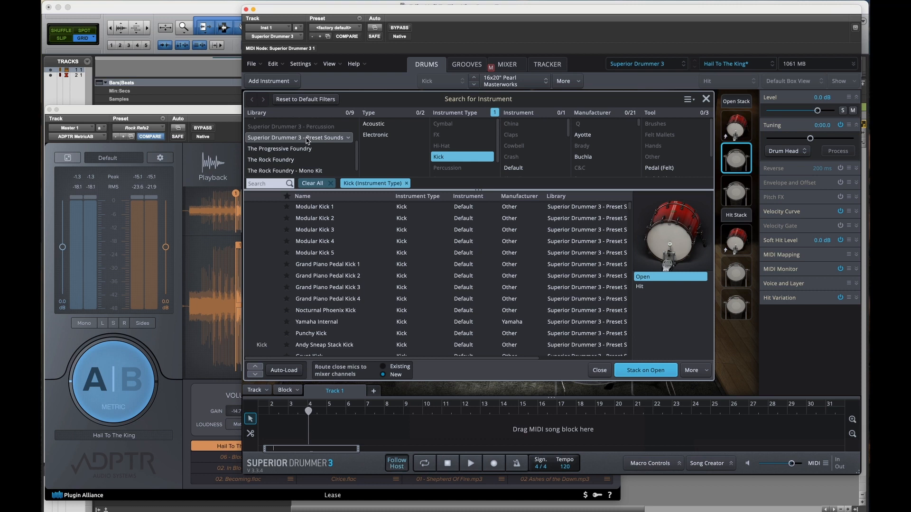
click(308, 138)
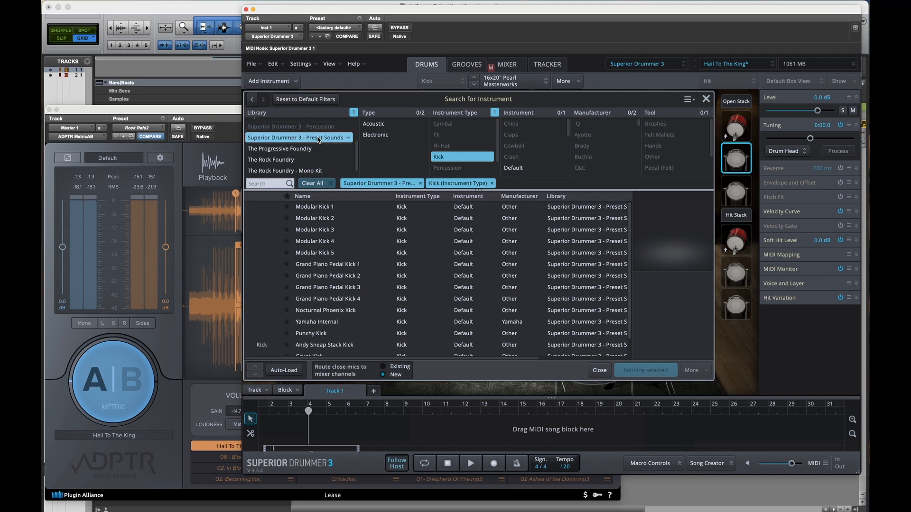
Step: Audition the Andy Sneap Stack Kick and Meat Kick presets, close the search, and play the kick's full Open Stack
scroll(323, 262, down, 1)
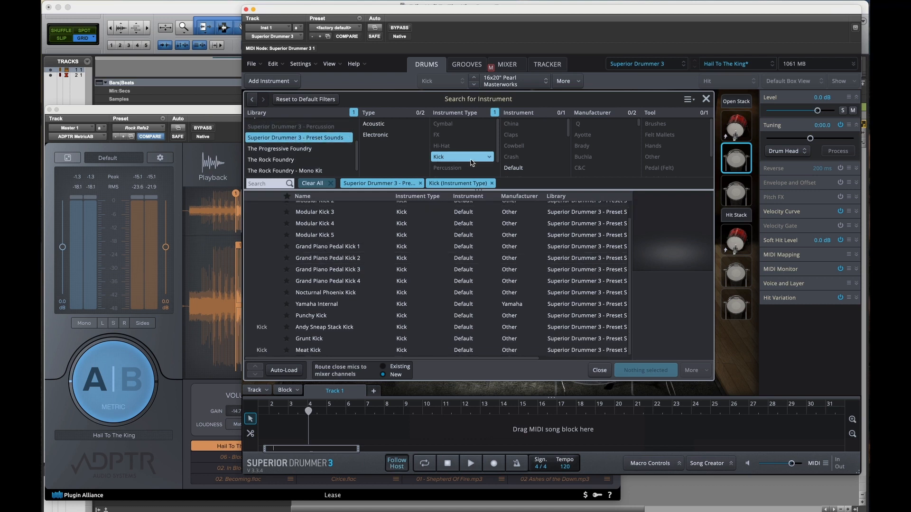
click(343, 332)
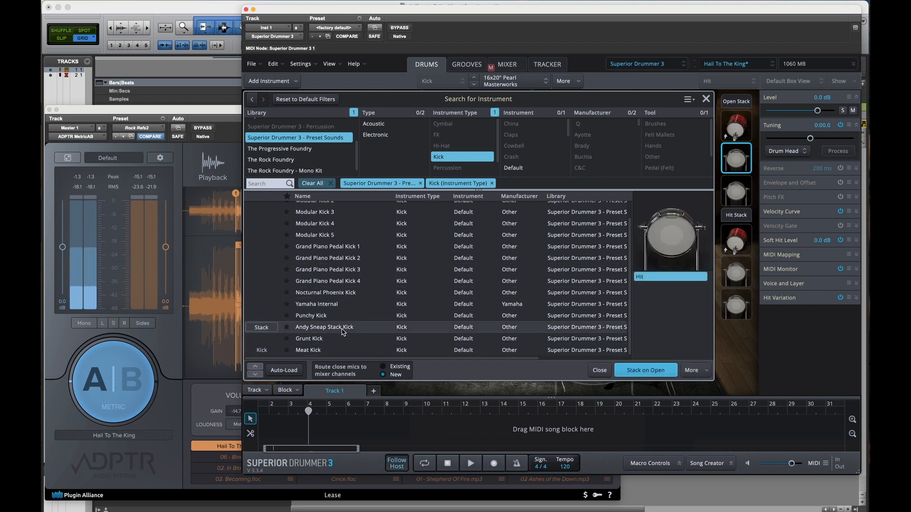
click(335, 353)
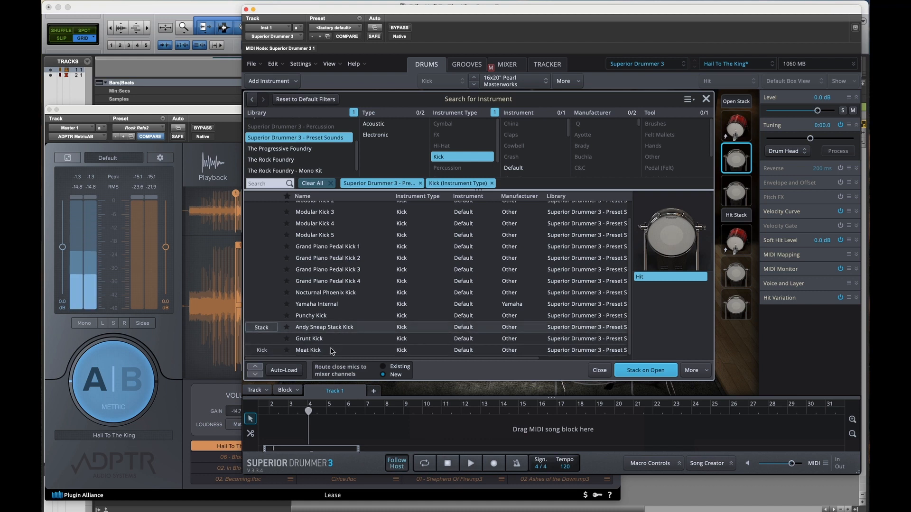
click(599, 370)
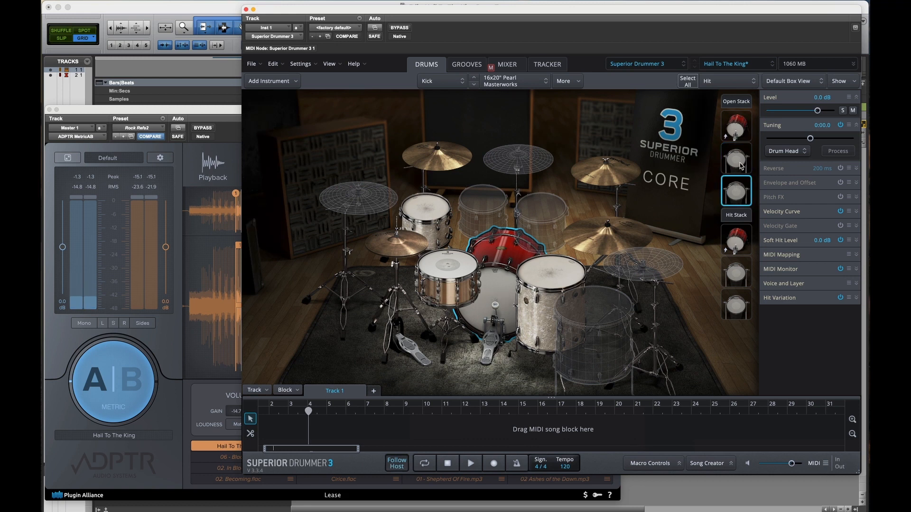
click(736, 101)
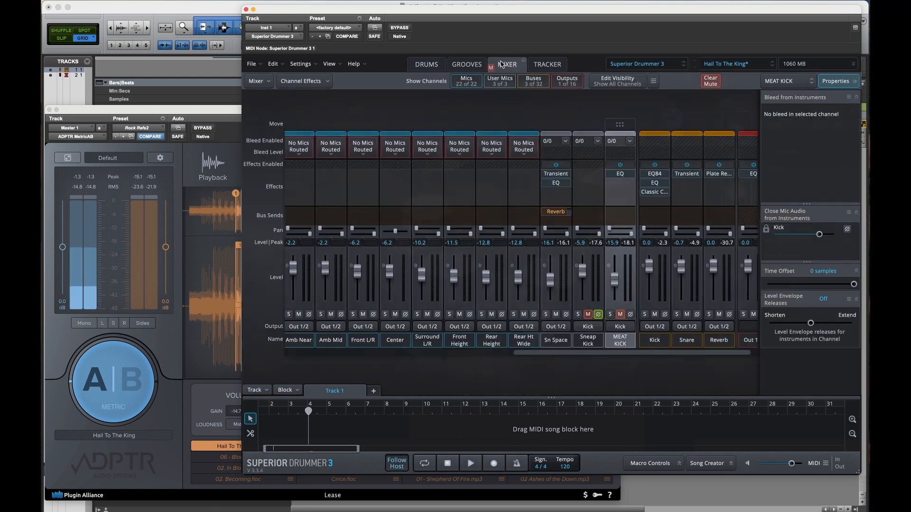
Step: Clear the mixer mutes, solo MEAT KICK with its EQ bypassed, and audition it with the EQ window open beside the channel
click(522, 63)
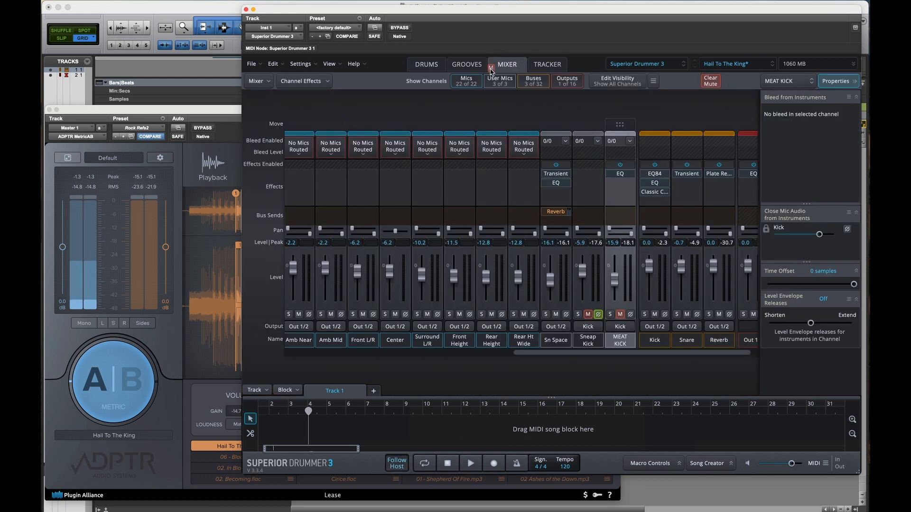
click(611, 314)
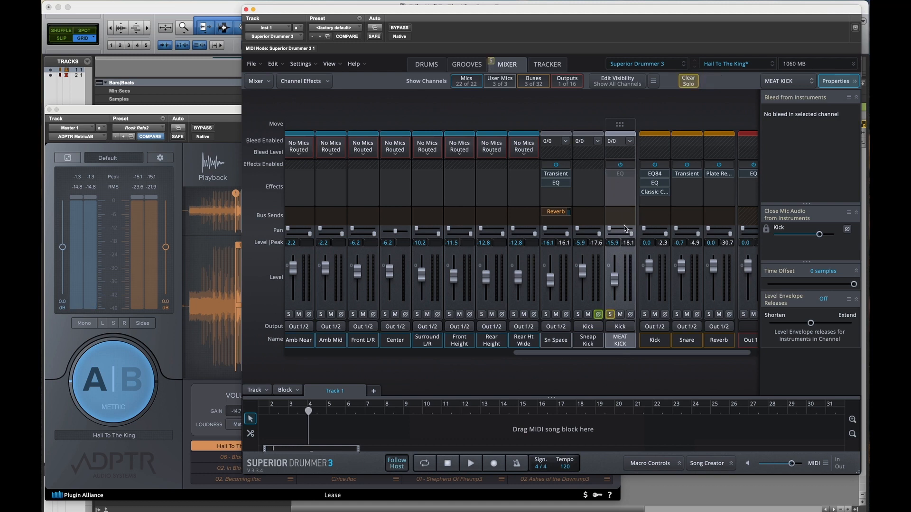
key(space)
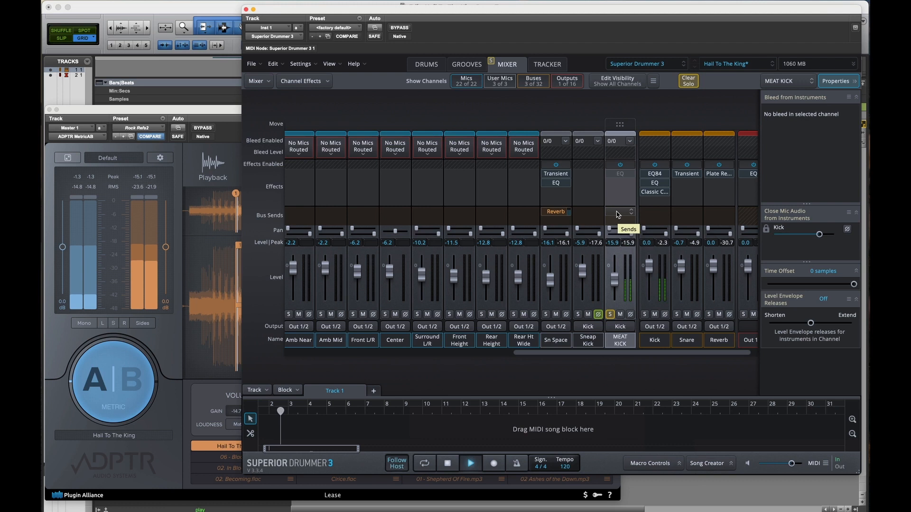
click(620, 173)
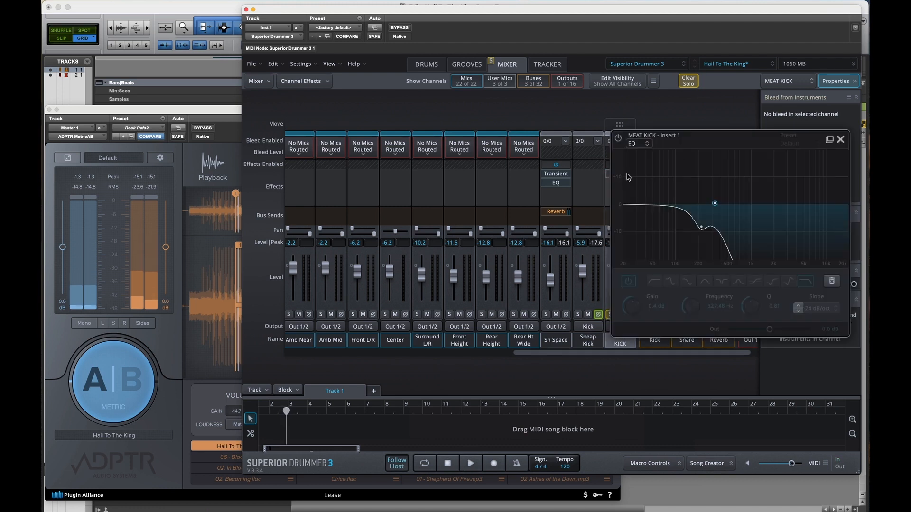
drag(699, 137, 403, 85)
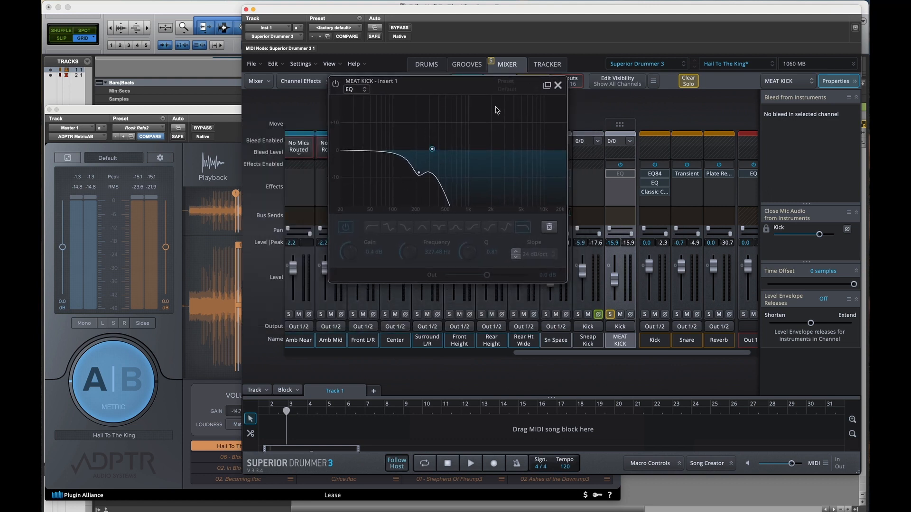
Step: Switch the MEAT KICK EQ on and off during playback to compare the kick with and without it, ending with it bypassed
click(337, 84)
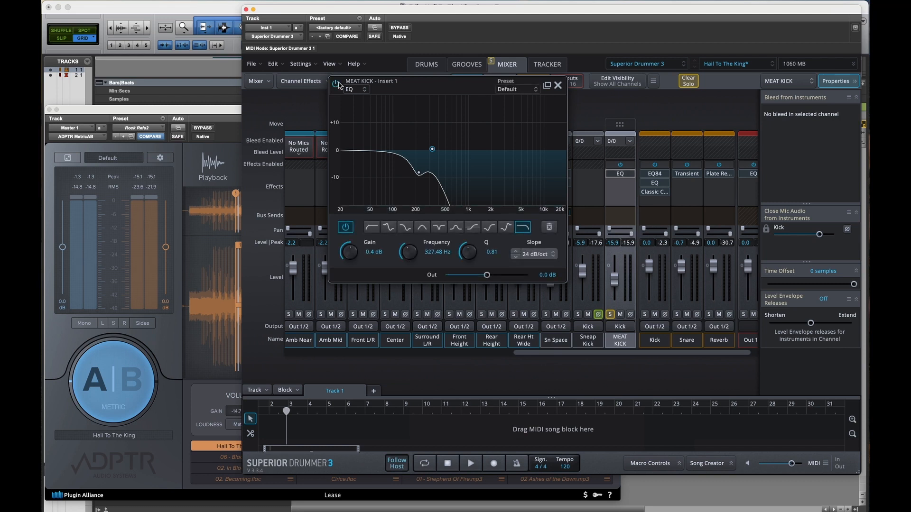
key(space)
key(space)
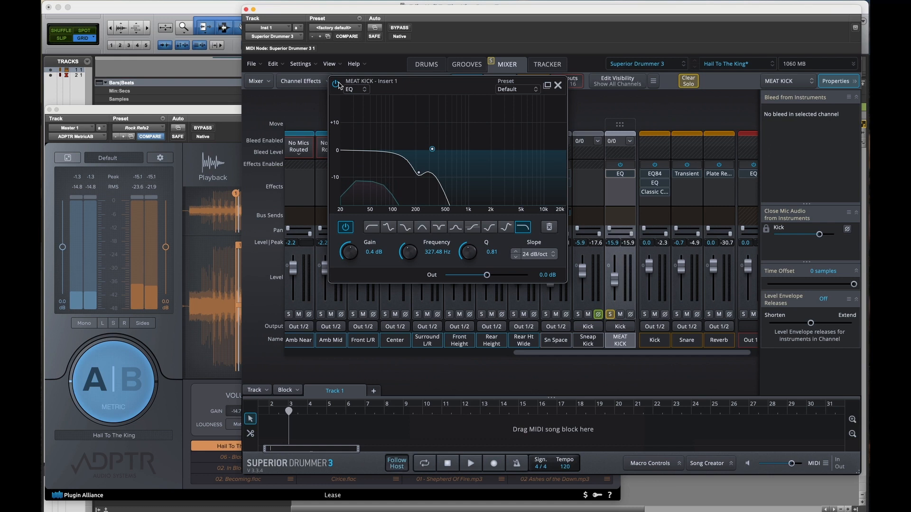
click(336, 84)
key(space)
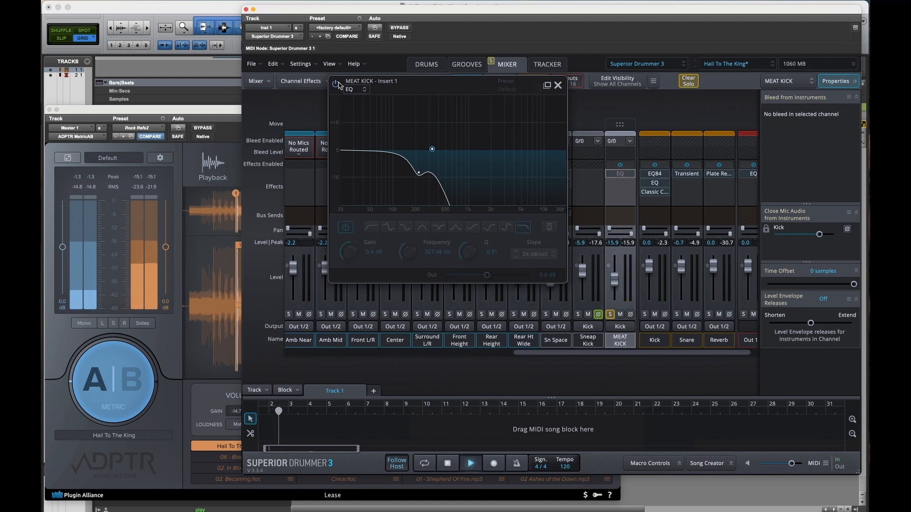
click(337, 84)
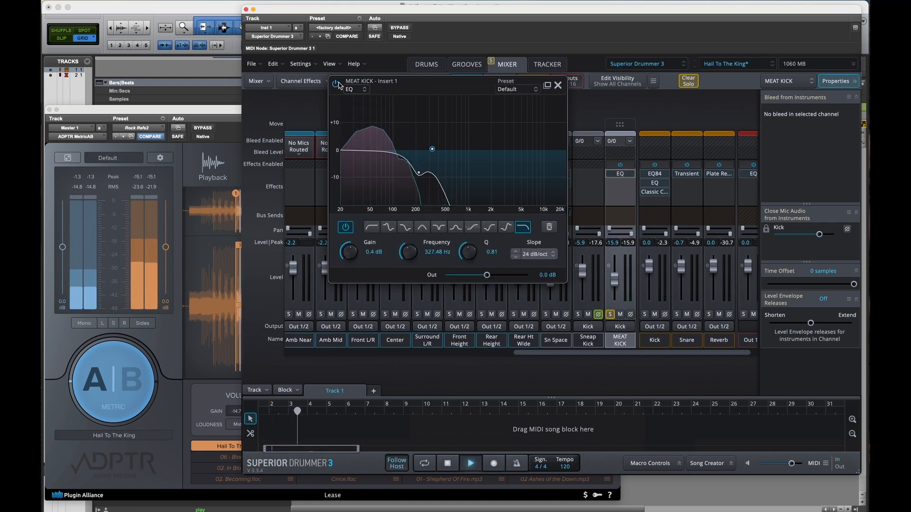
click(336, 84)
key(space)
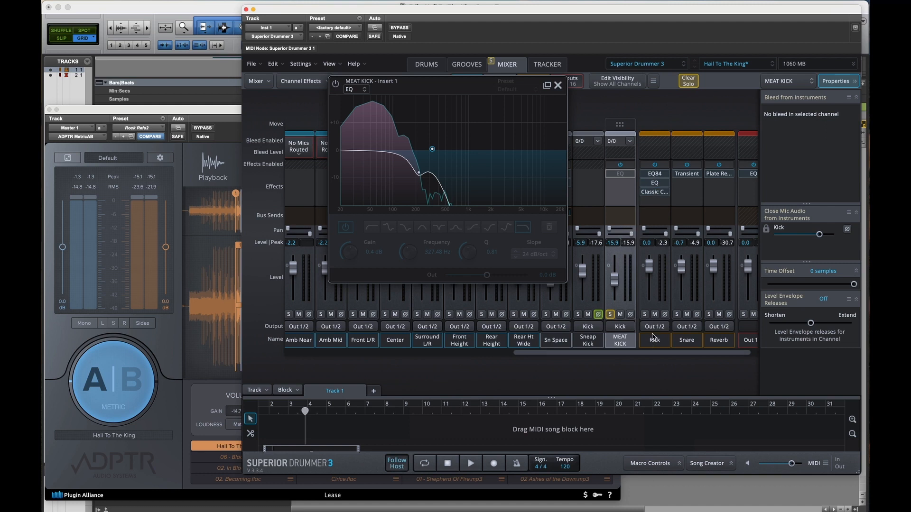
Step: Move the solo from MEAT KICK to Sneap Kick and audition the Sneap Kick channel alone
click(593, 340)
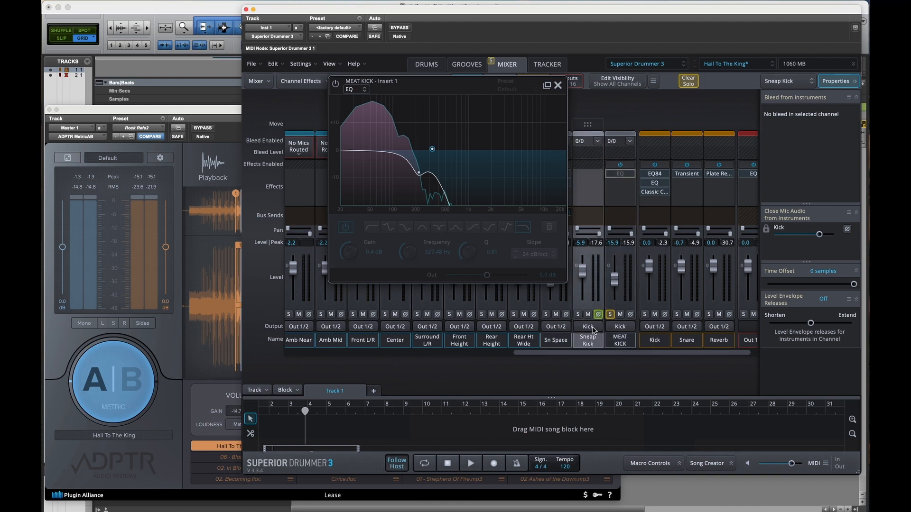
click(593, 327)
click(590, 344)
key(space)
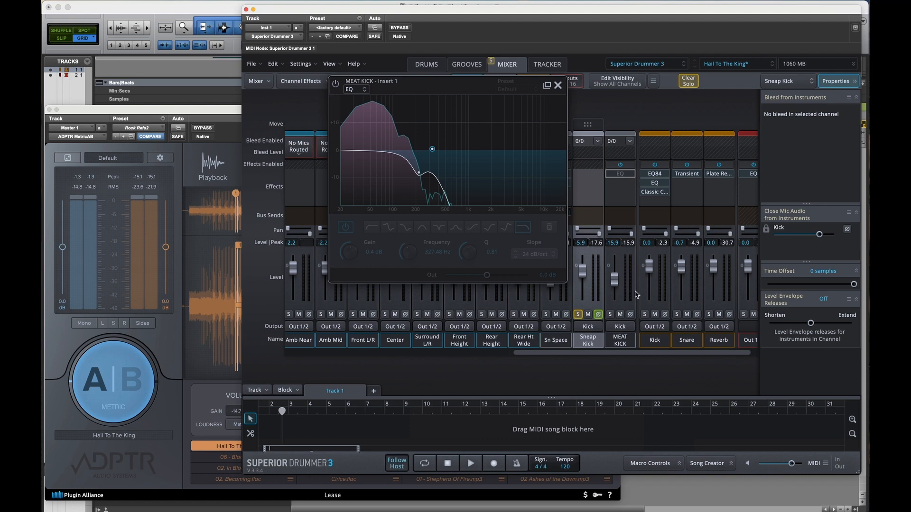
Step: Review the kick channels, select the Kick bus, clear the Sneap Kick solo, and play the full mix
click(622, 342)
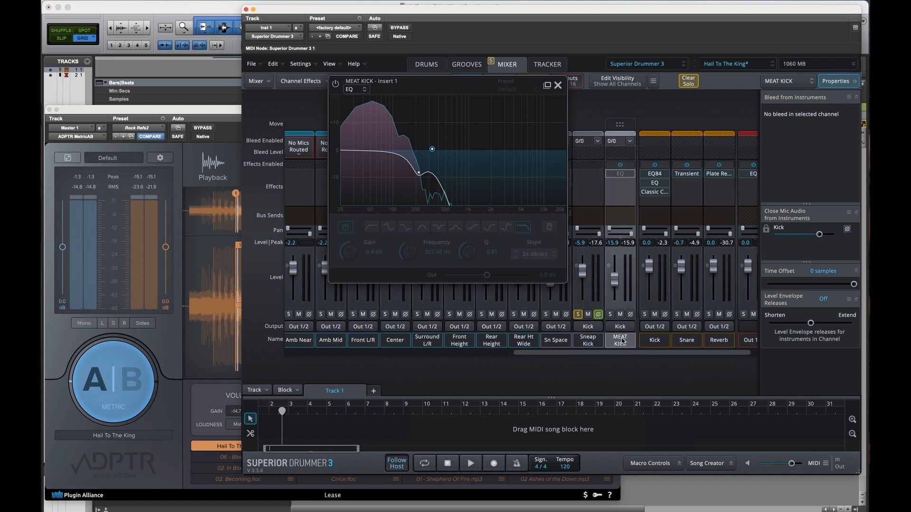
scroll(337, 301, left, 10)
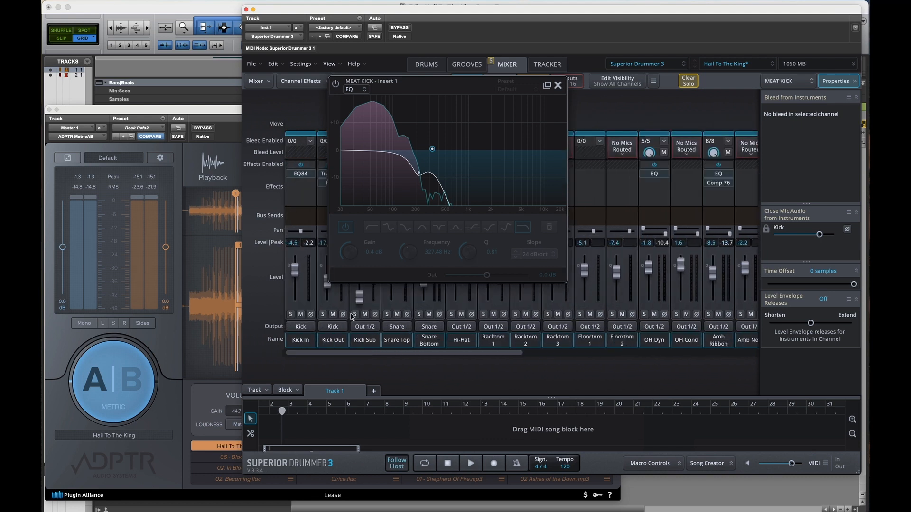
scroll(579, 281, right, 10)
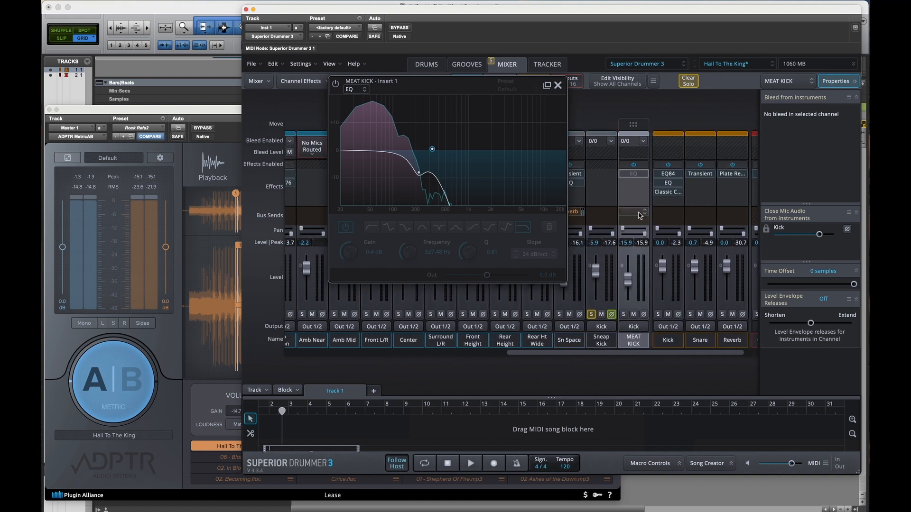
click(602, 341)
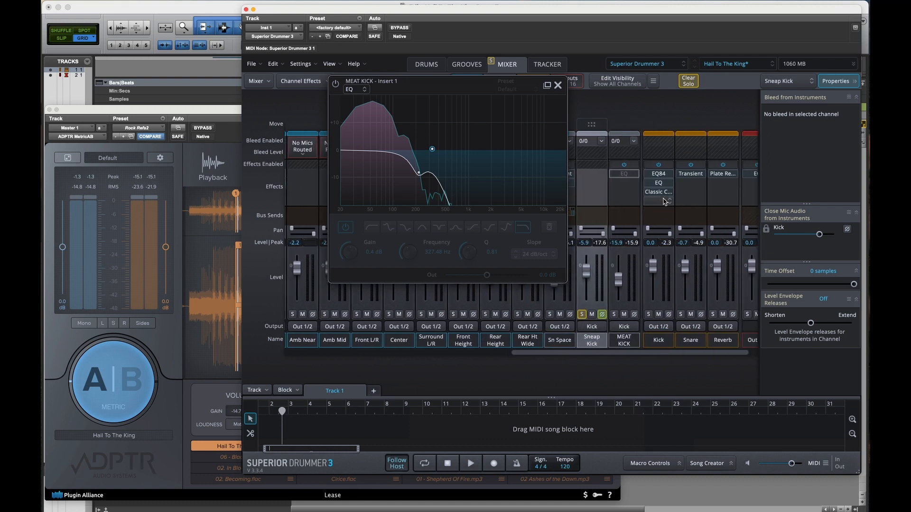
click(657, 342)
click(580, 315)
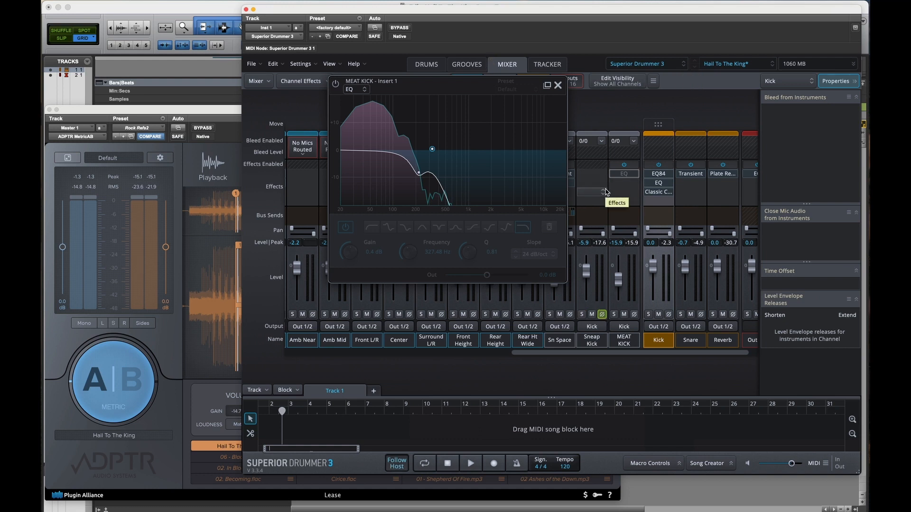
key(space)
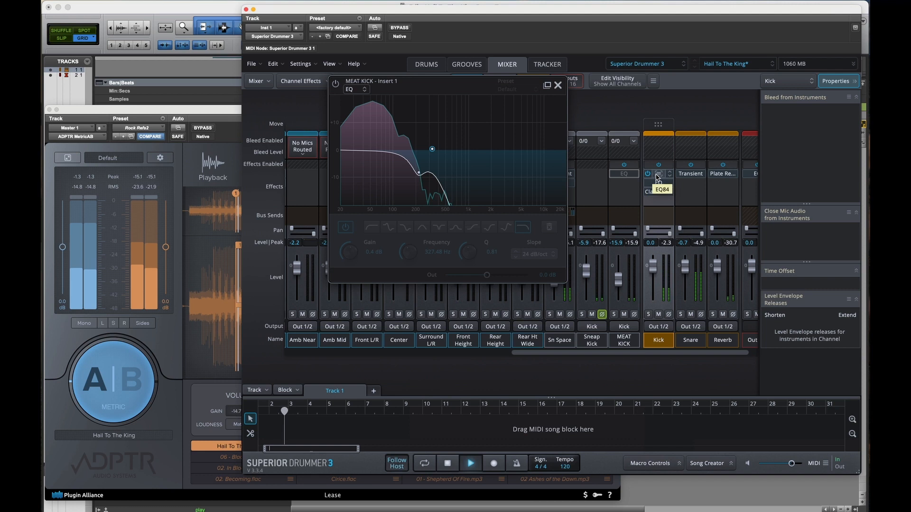
Step: Stop playback, open the EQ84 on the Kick bus, leave its Low band enabled, and move its window aside
key(space)
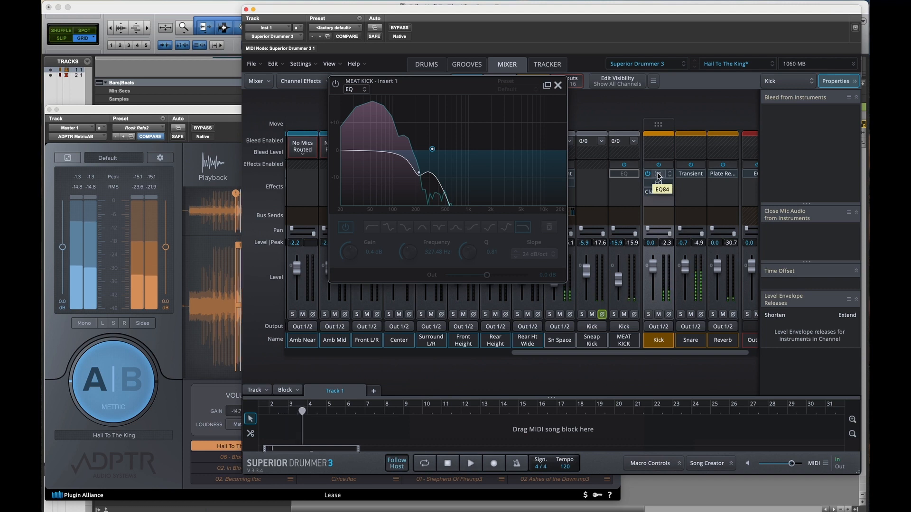
click(659, 177)
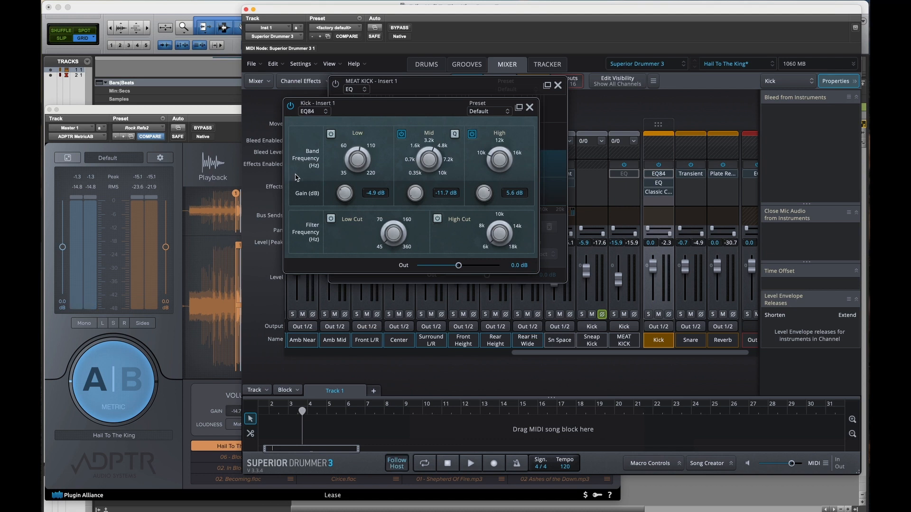
click(331, 134)
drag(362, 110, 391, 149)
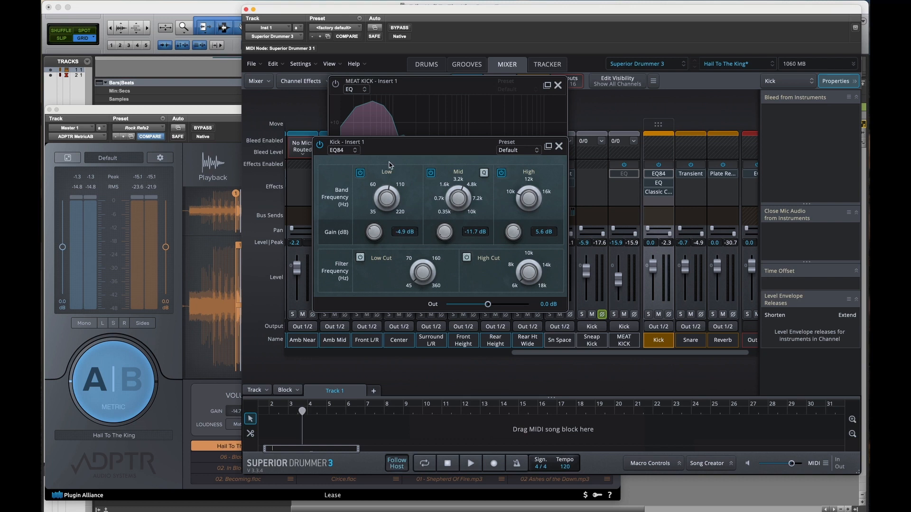
Step: Select MEAT KICK and Sneap Kick together to review the channels feeding the Kick bus, and reselect the Kick bus
click(614, 342)
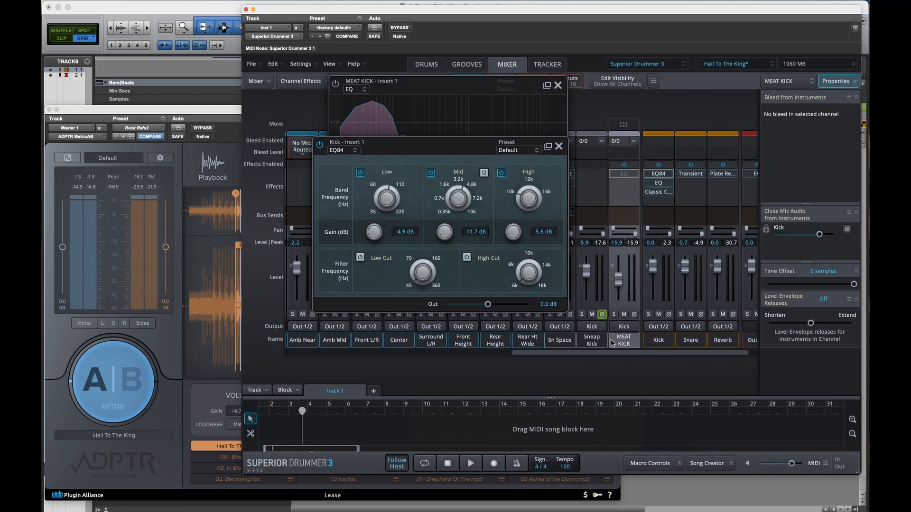
shift+click(597, 340)
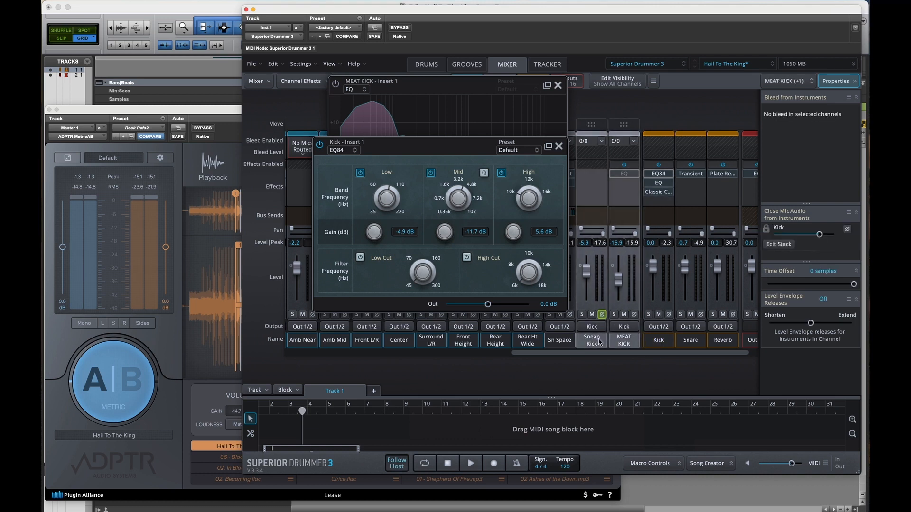
scroll(600, 342, left, 10)
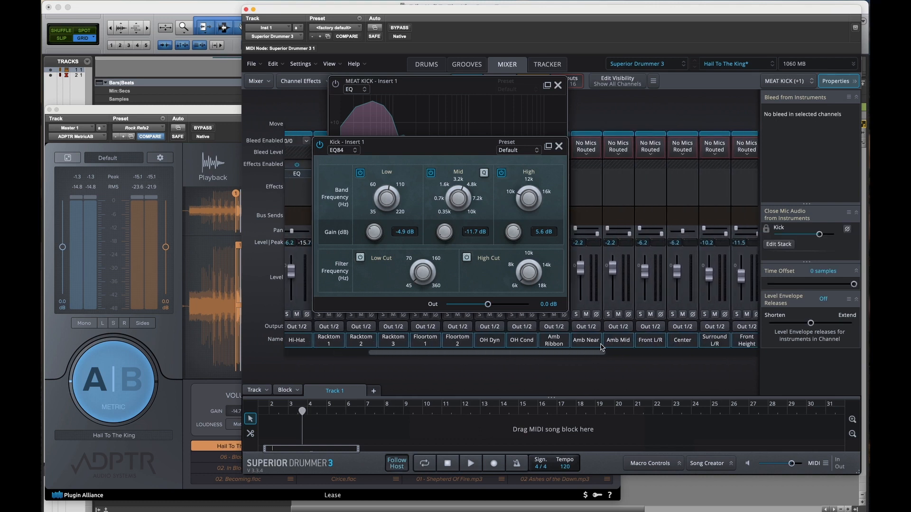
scroll(602, 347, right, 10)
click(645, 346)
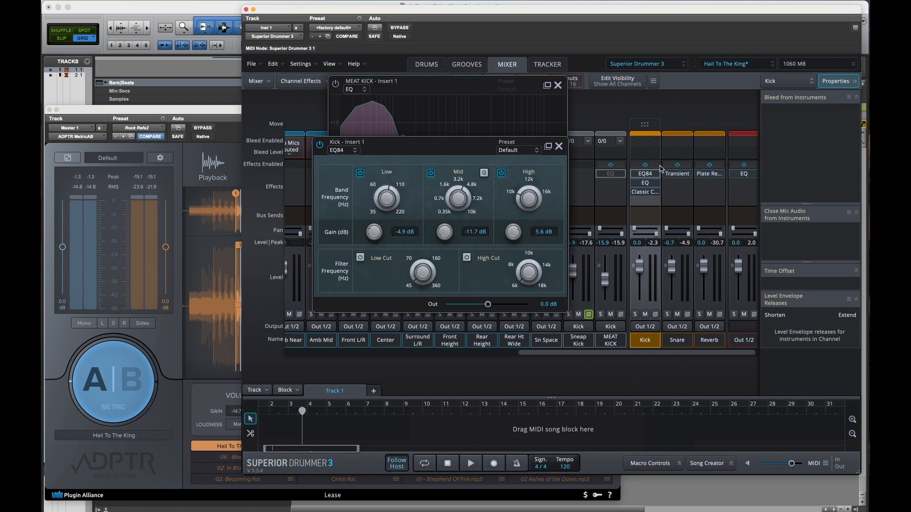
Step: Audition the mix with the Kick bus EQ84's Low band switched off, and select both MEAT KICK and Sneap Kick
key(space)
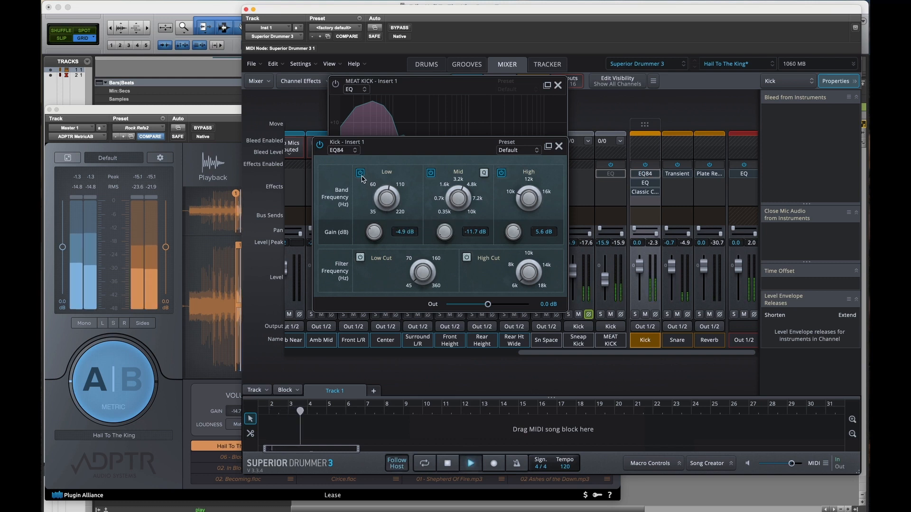
click(607, 340)
shift+click(578, 340)
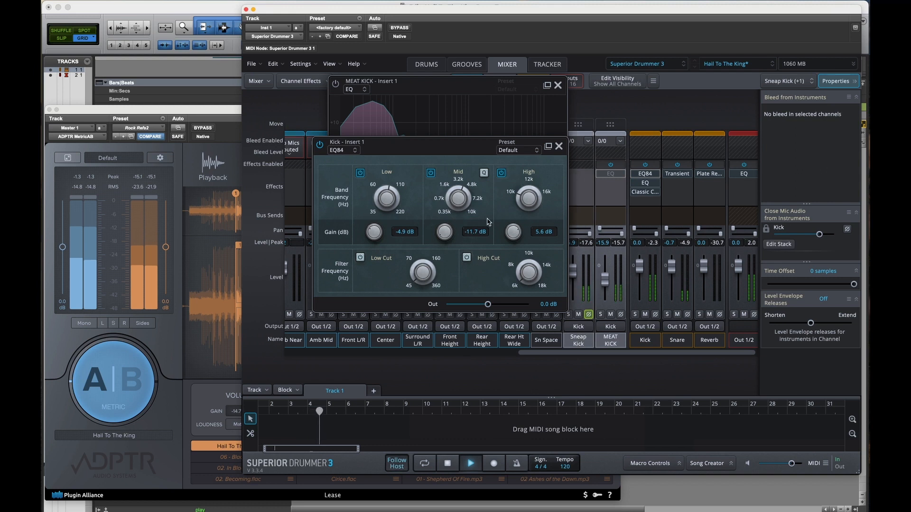
key(space)
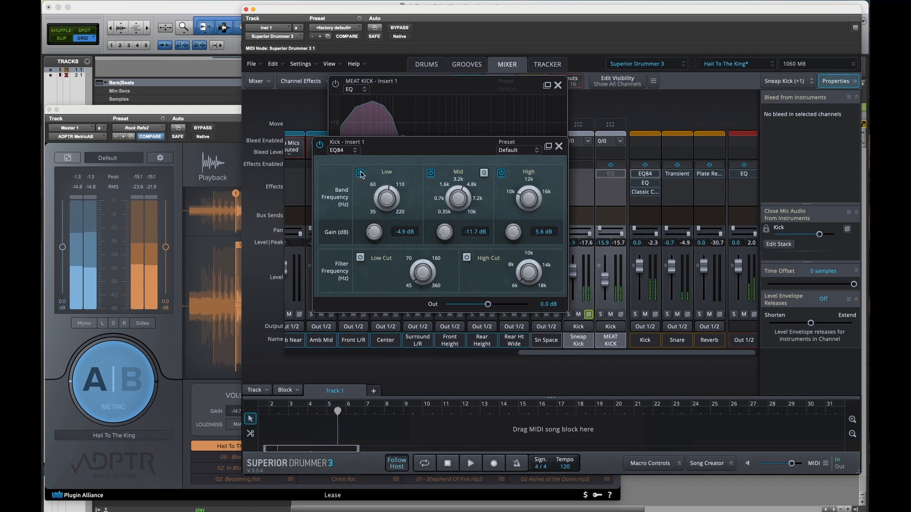
Step: Mute MEAT KICK and Sneap Kick together, audition the mix without them, and unmute both for another playback
click(611, 316)
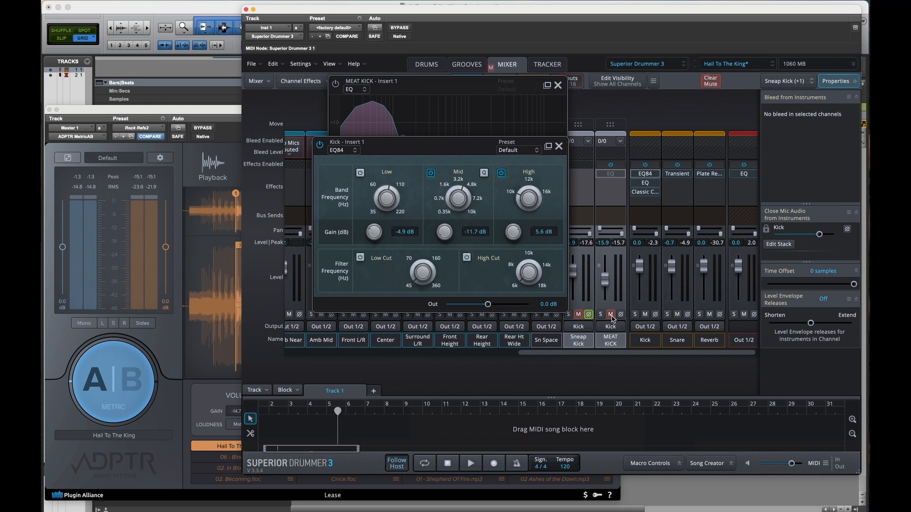
key(space)
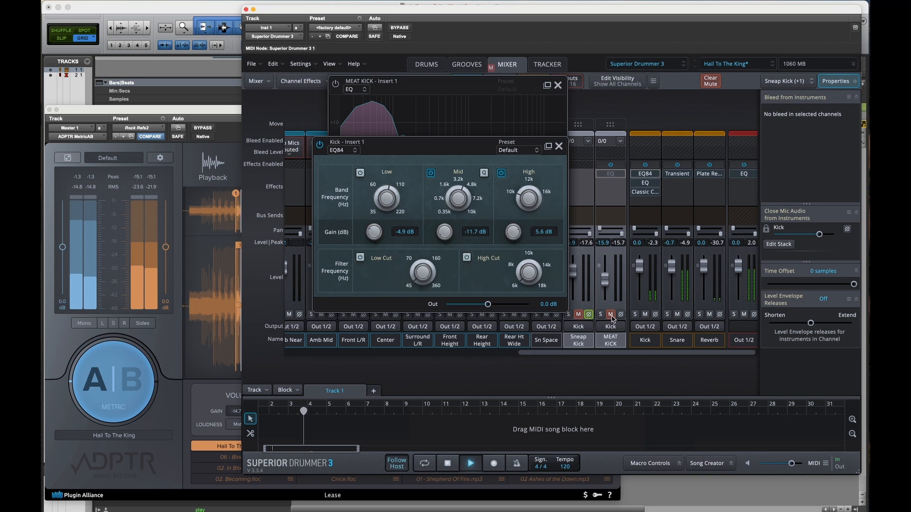
key(space)
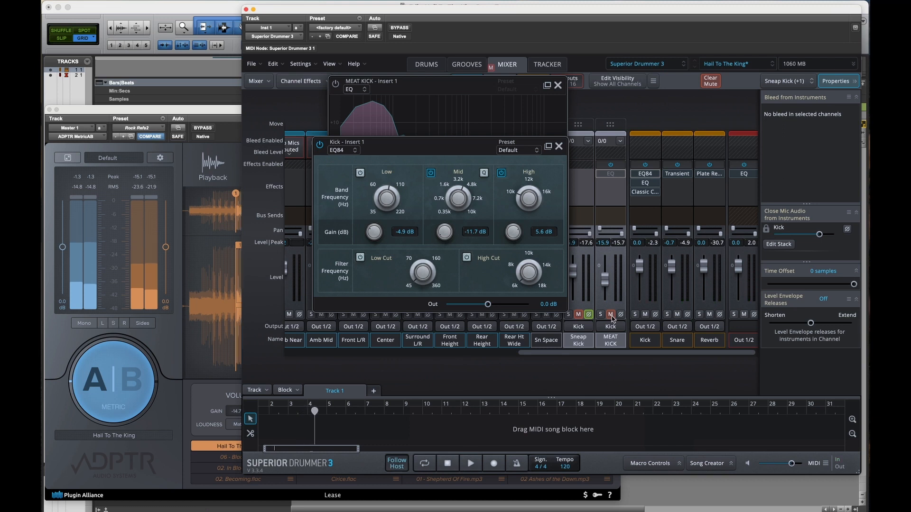
click(611, 315)
key(space)
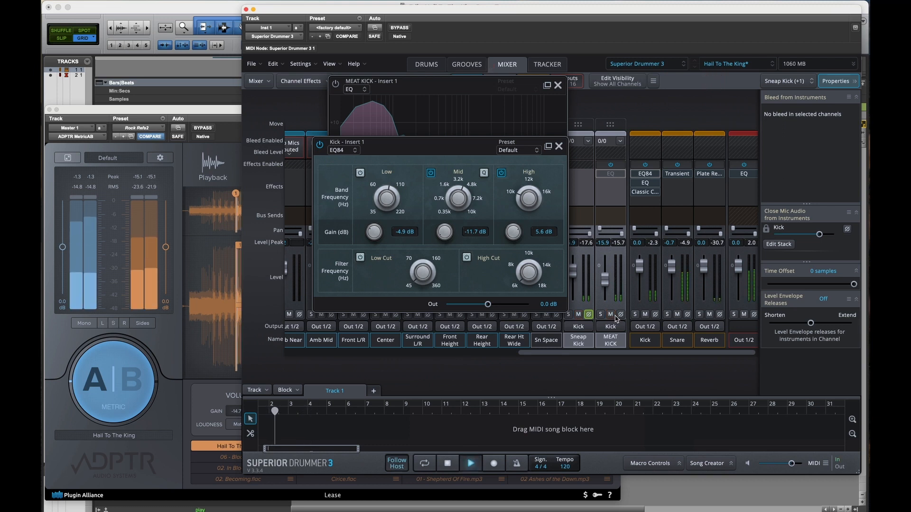
Step: Select the Kick bus and compare its EQ84 Low band off and on during playback, leaving the band enabled
click(644, 343)
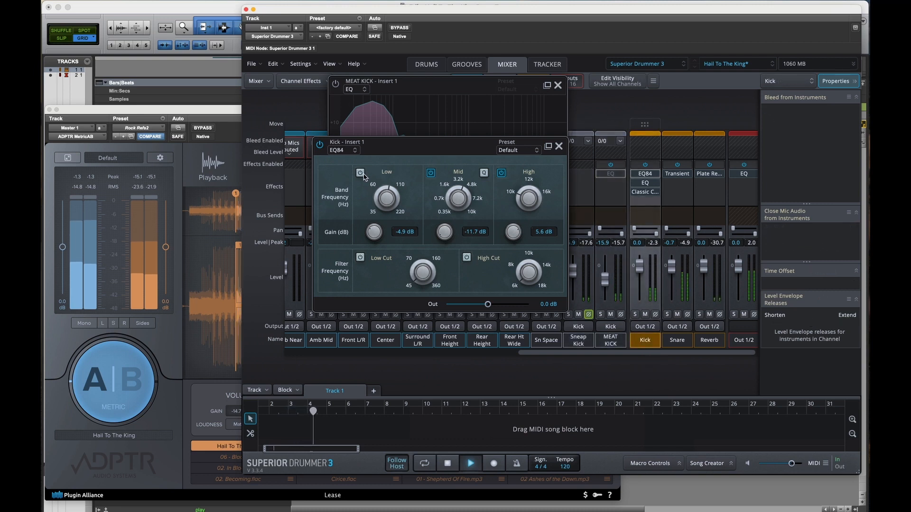
key(space)
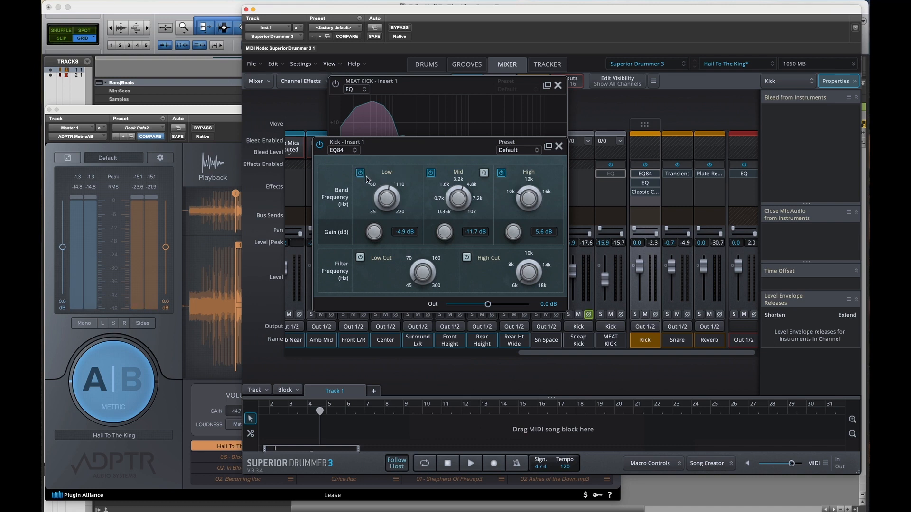
key(space)
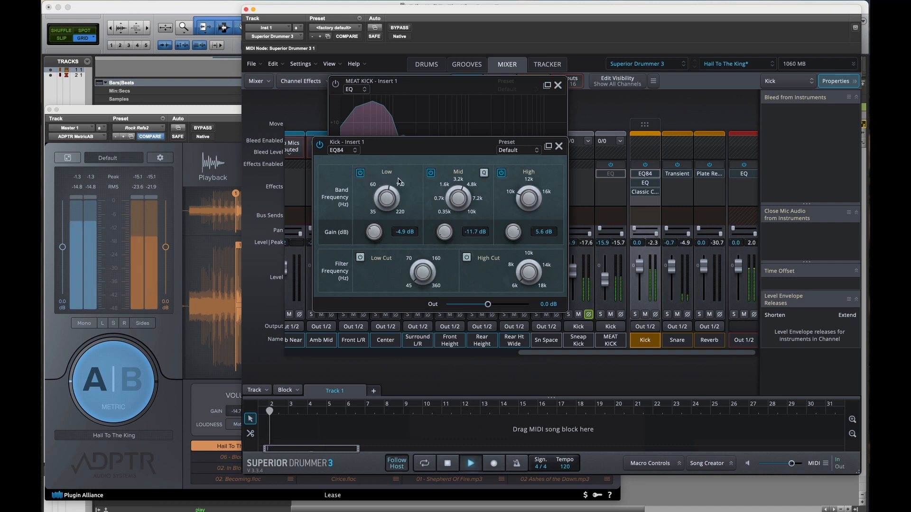
click(360, 173)
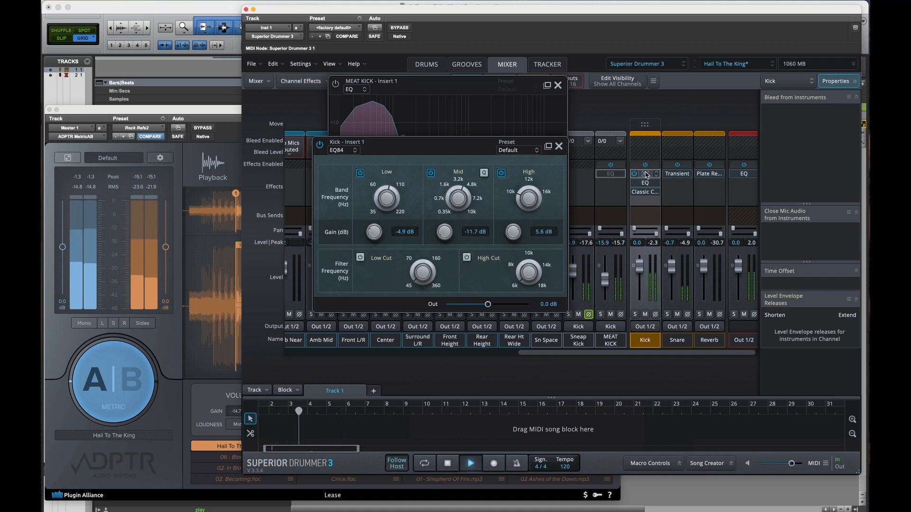
key(space)
Step: Close the kick EQ windows, open the Out 1/2 EQ, and set its high-frequency boost to 18337 Hz with 18.0 dB gain
scroll(671, 127, right, 1)
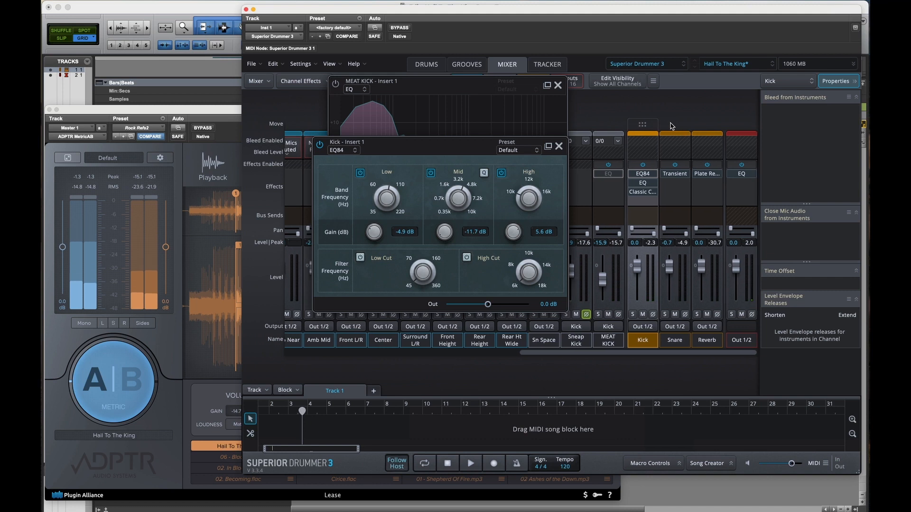
click(742, 177)
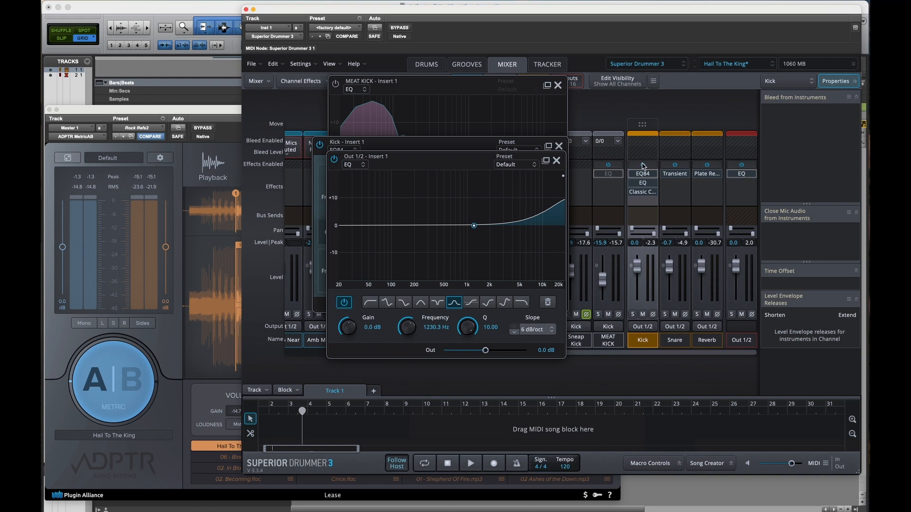
click(559, 146)
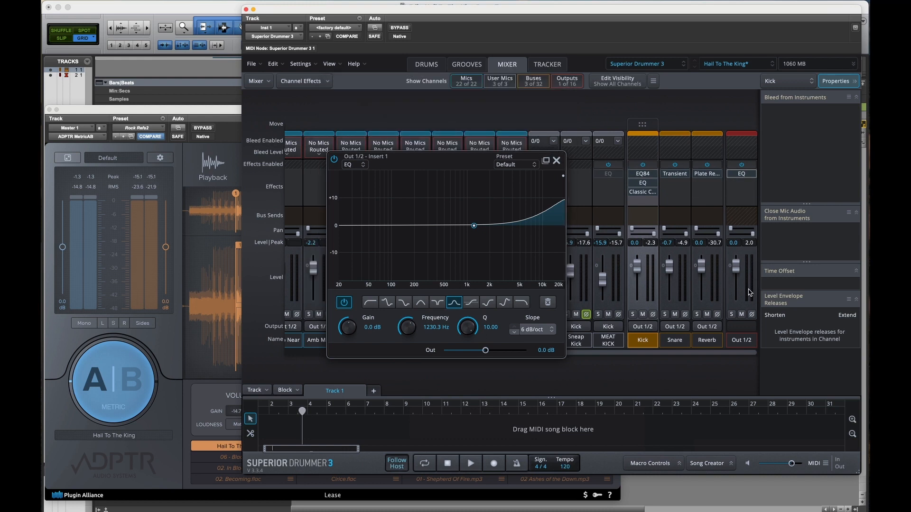
click(564, 177)
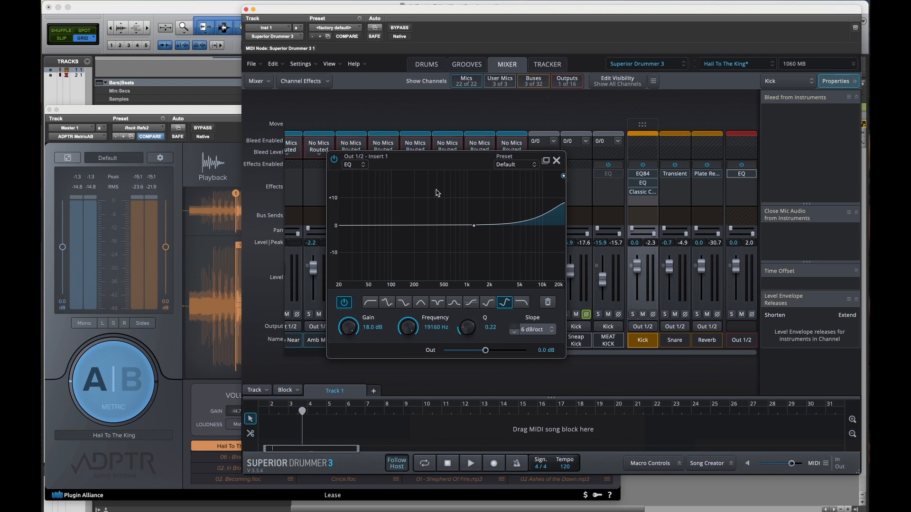
drag(563, 178, 562, 162)
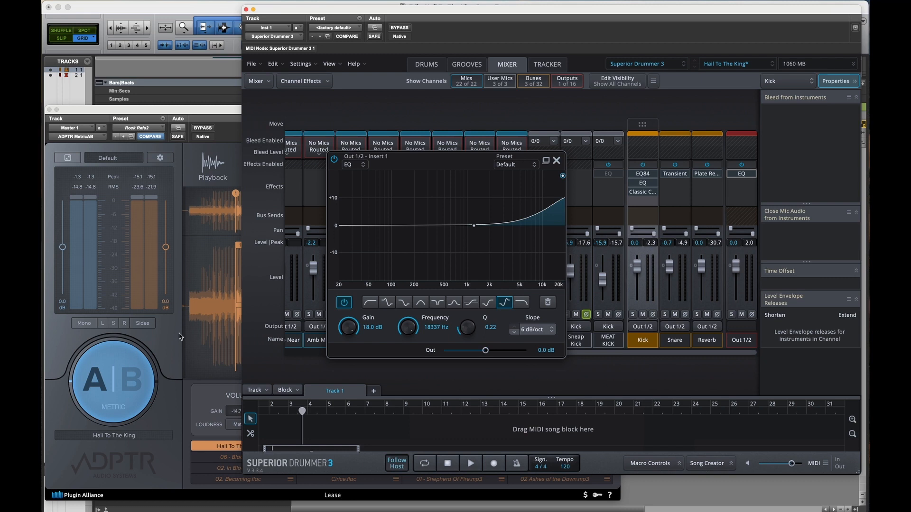
Step: Play the mix and switch ADPTR MetricAB between it and the Hail To The King reference, ending on A
key(space)
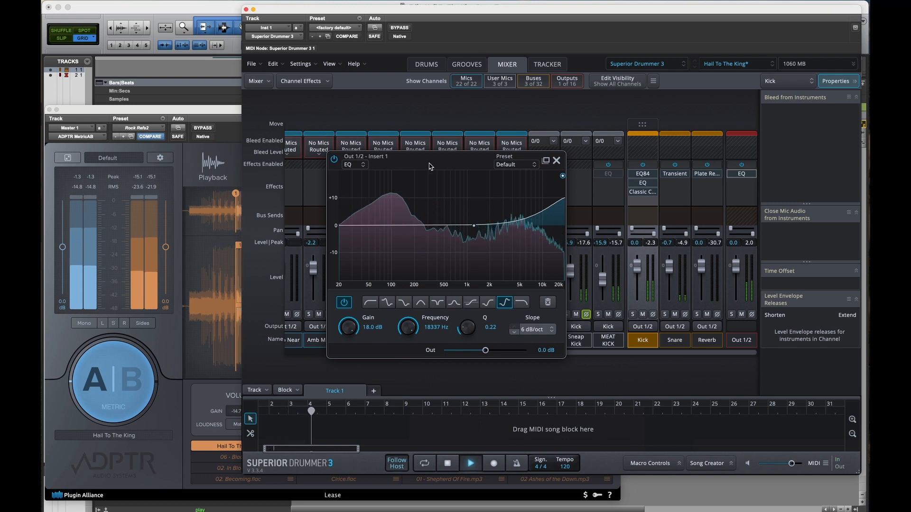
click(170, 330)
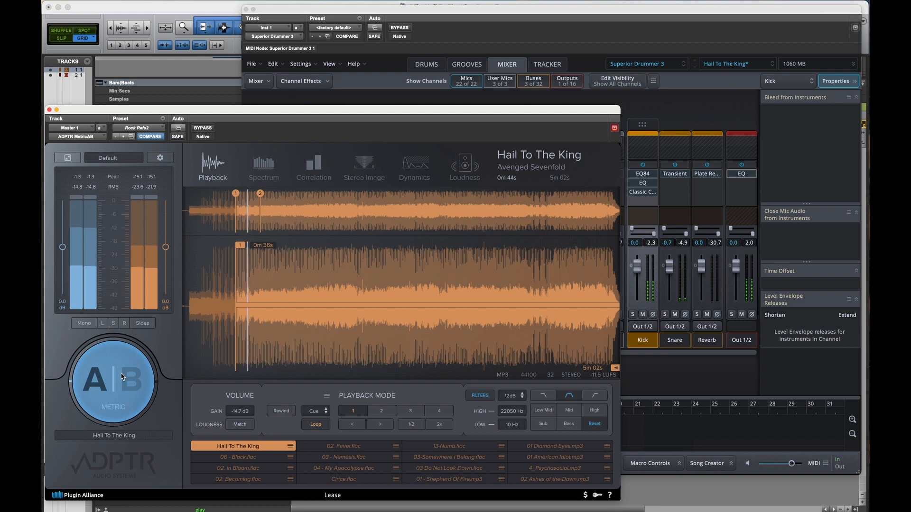
click(121, 376)
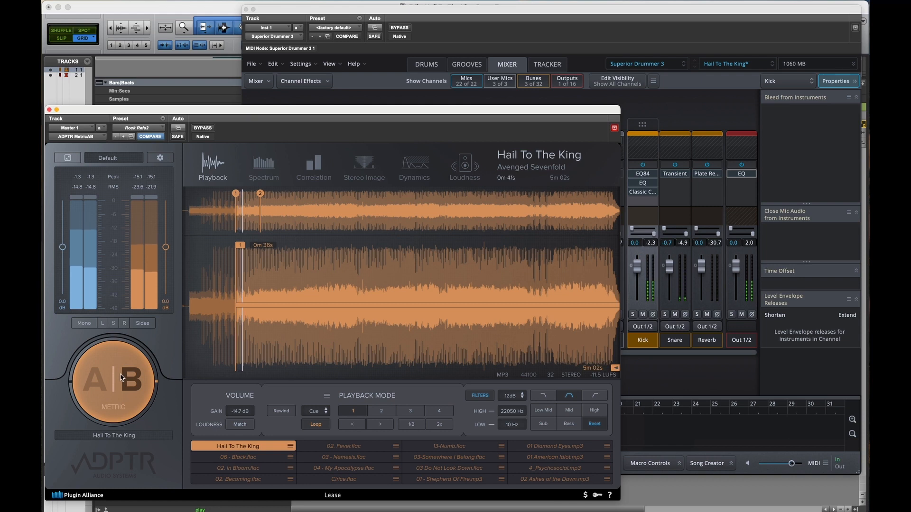
click(121, 377)
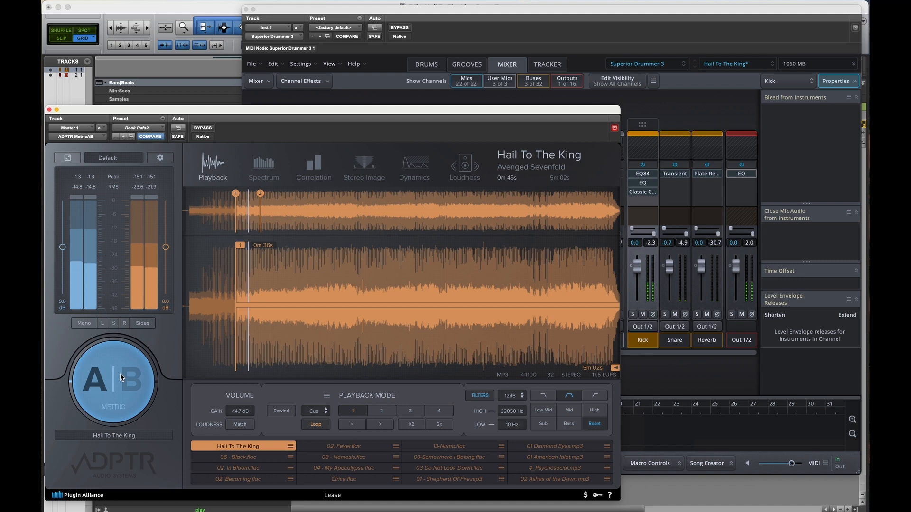
click(122, 378)
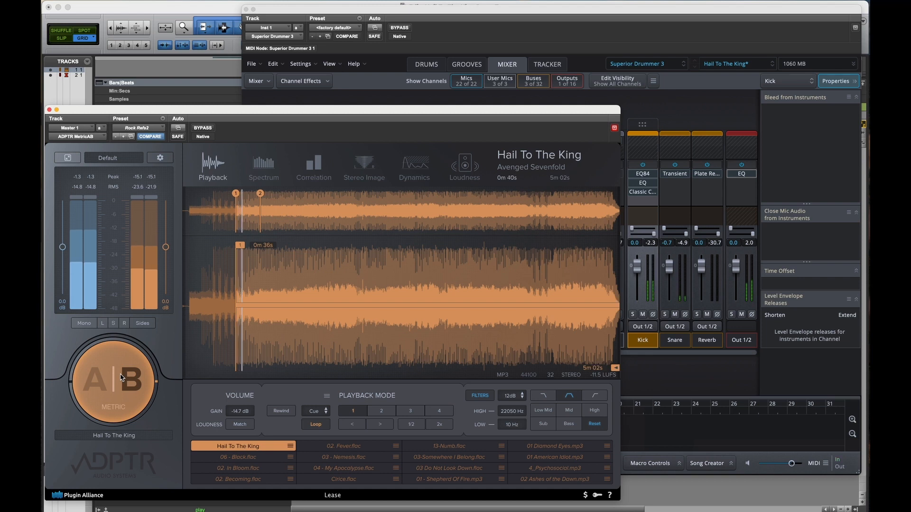
click(122, 377)
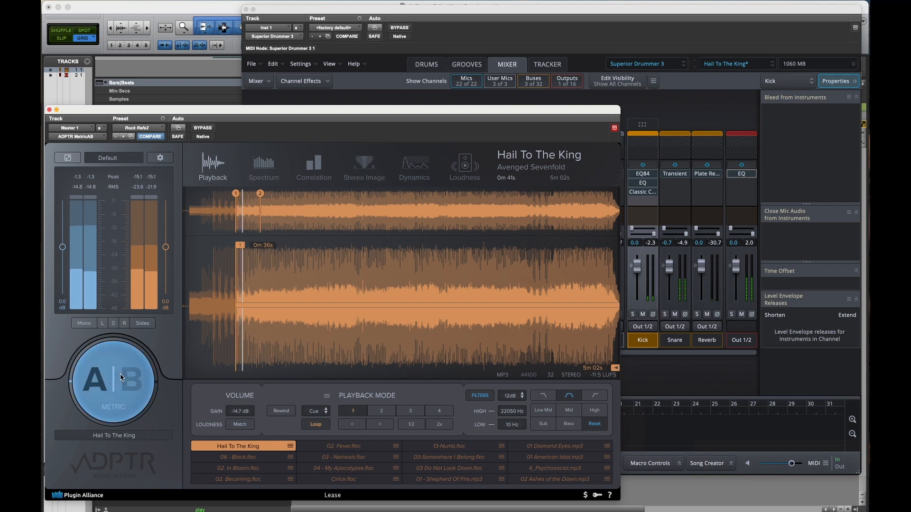
Step: Return to Superior Drummer 3, close the Out 1/2 EQ, and lower MEAT KICK to -20.1 dB and Sneap Kick to -10.2 dB
click(614, 44)
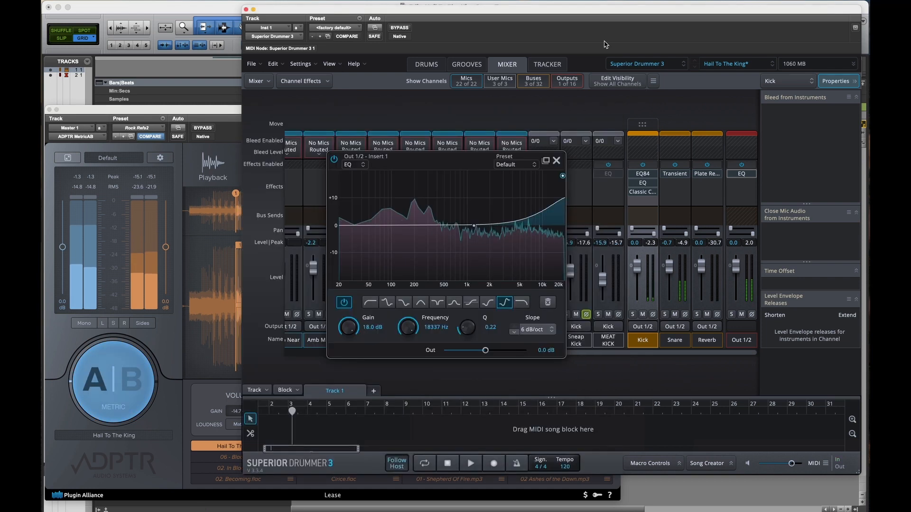
click(557, 161)
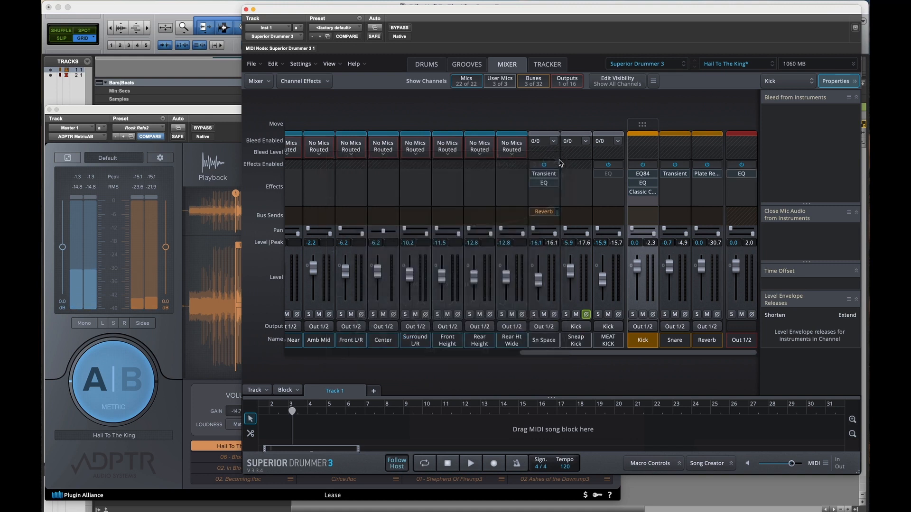
scroll(612, 286, left, 3)
click(630, 283)
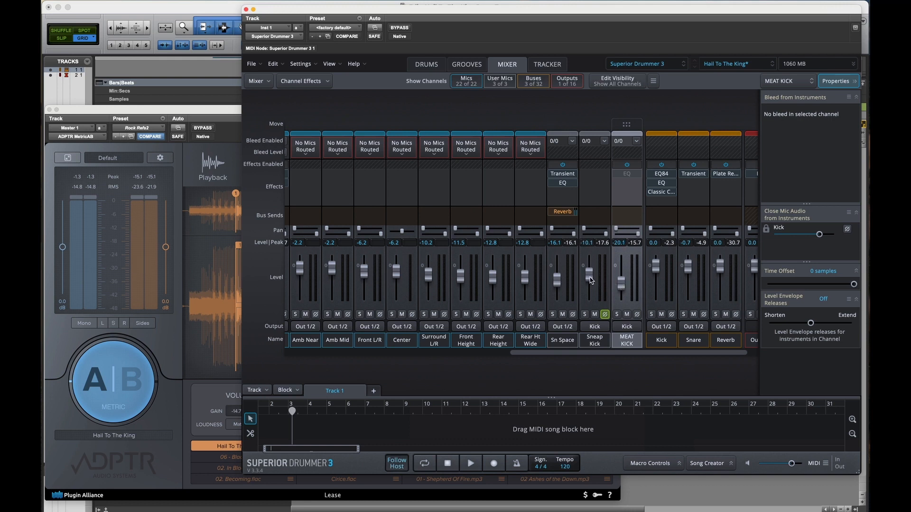
key(space)
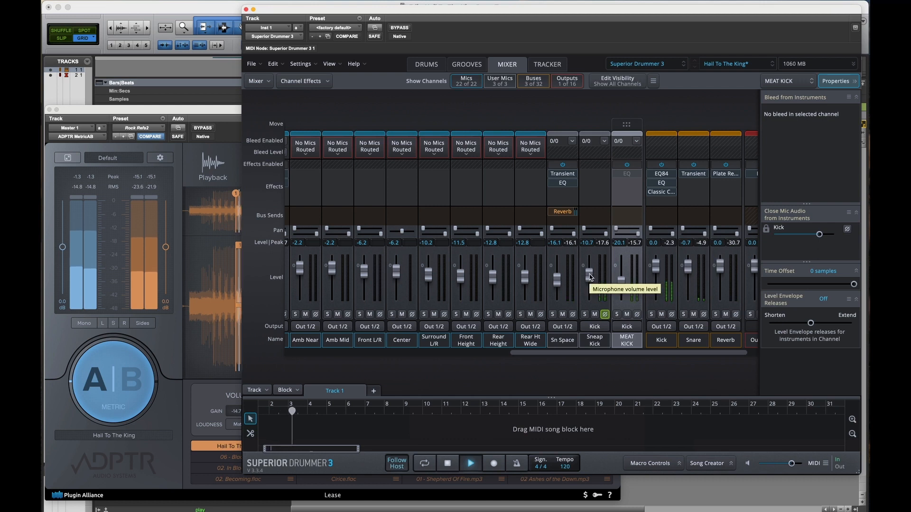
drag(589, 273, 589, 273)
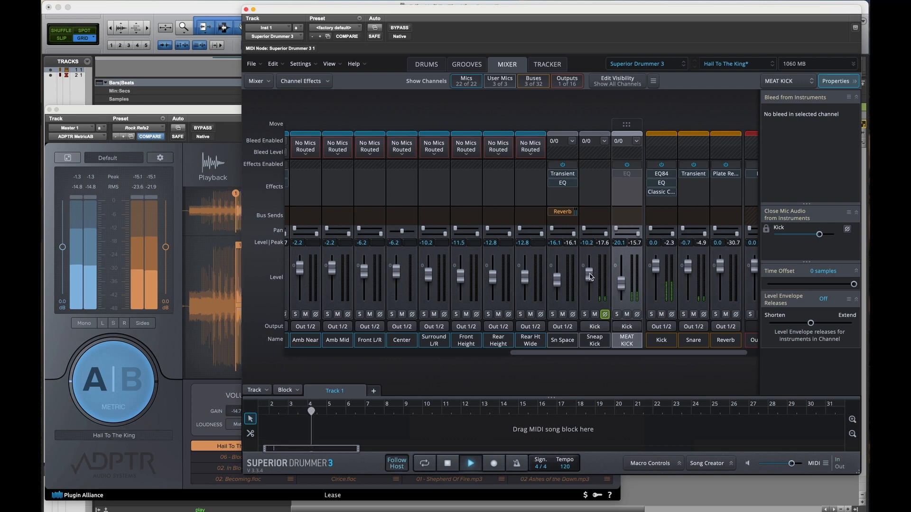
Step: Switch ADPTR MetricAB repeatedly between the mix and the Hail To The King reference, ending on A, and stop playback from Superior Drummer 3
click(132, 353)
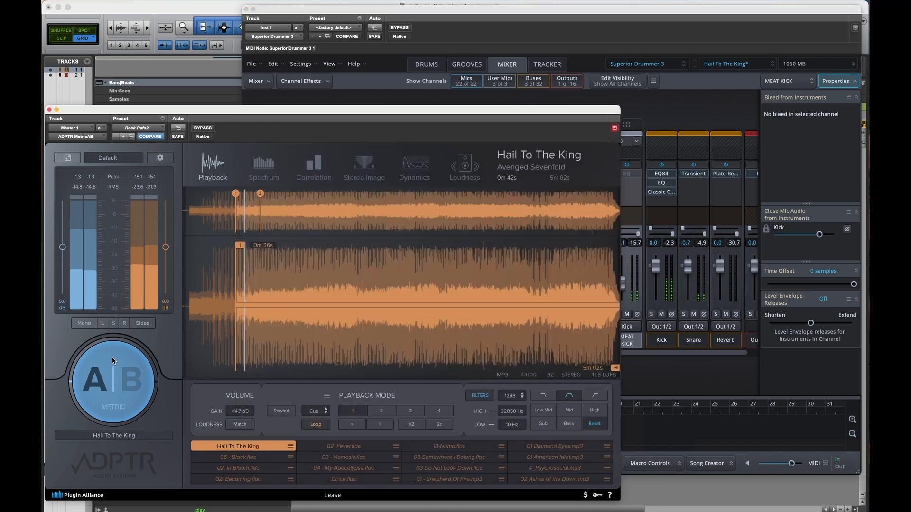
click(114, 360)
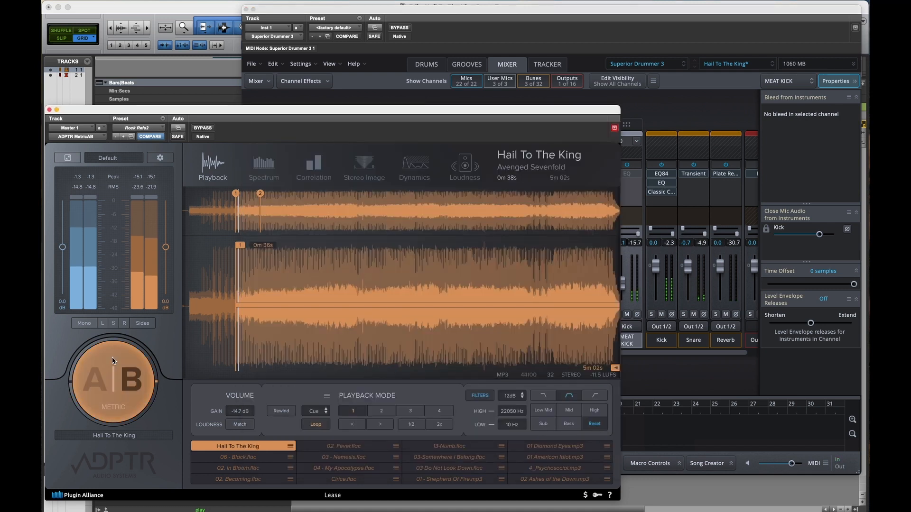
click(112, 360)
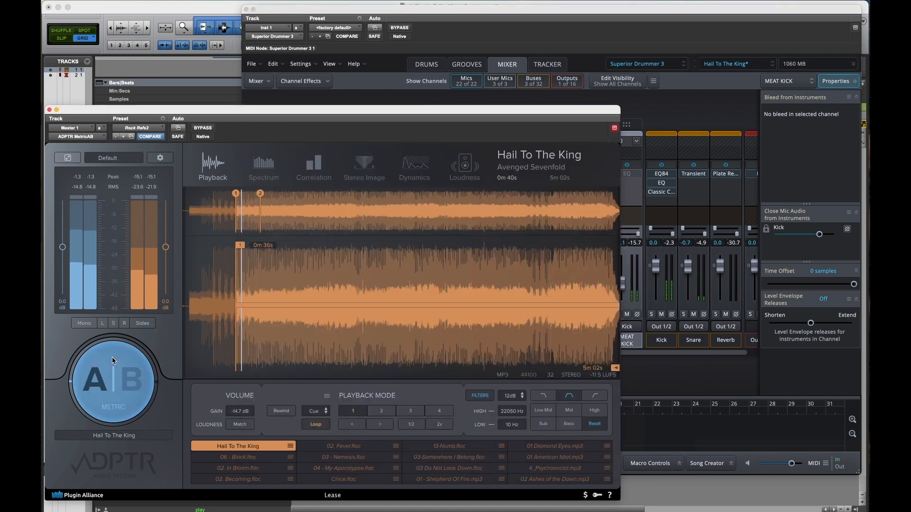
click(114, 361)
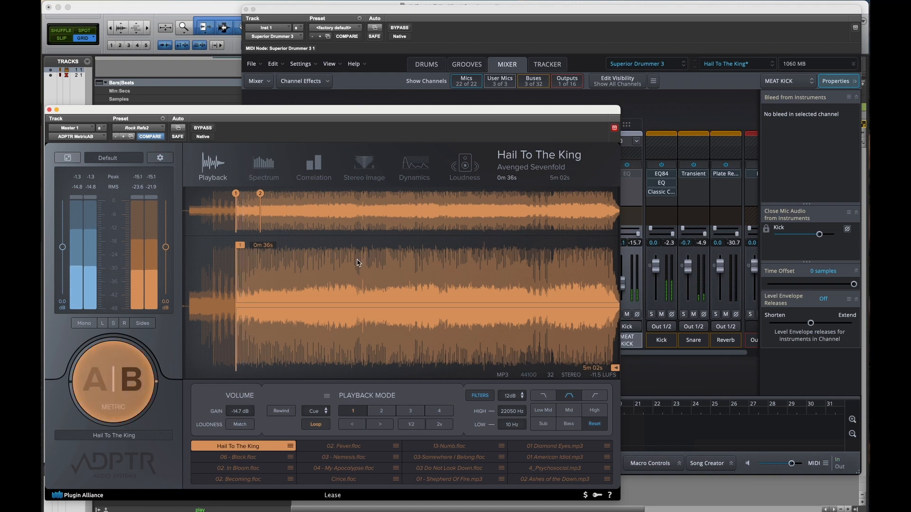
click(143, 363)
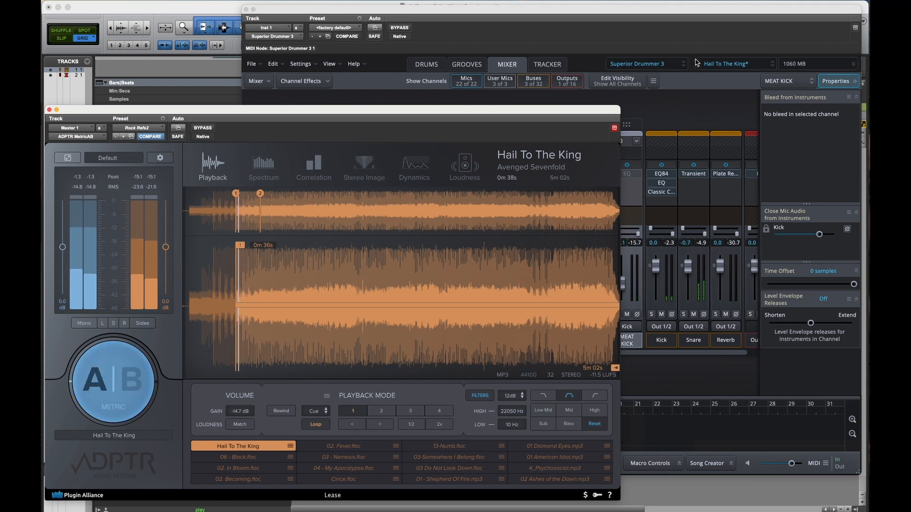
click(677, 34)
key(space)
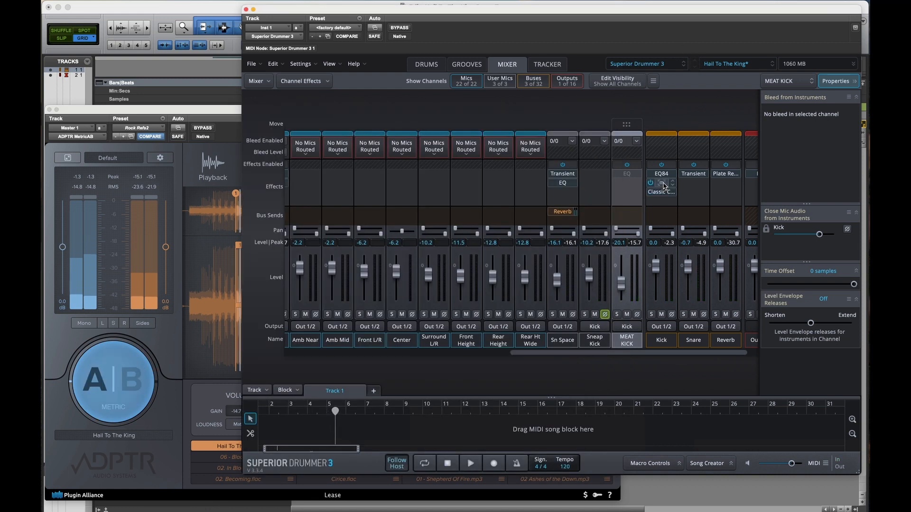
Step: Bypass the insert 2 EQ on the Kick bus and compare the mix with the reference in ADPTR MetricAB, ending on A with the EQ closed
click(662, 184)
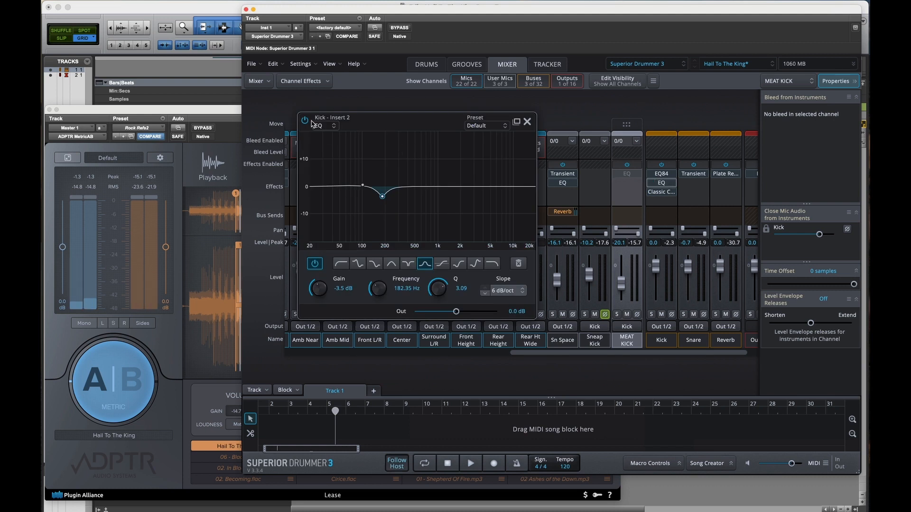
click(127, 377)
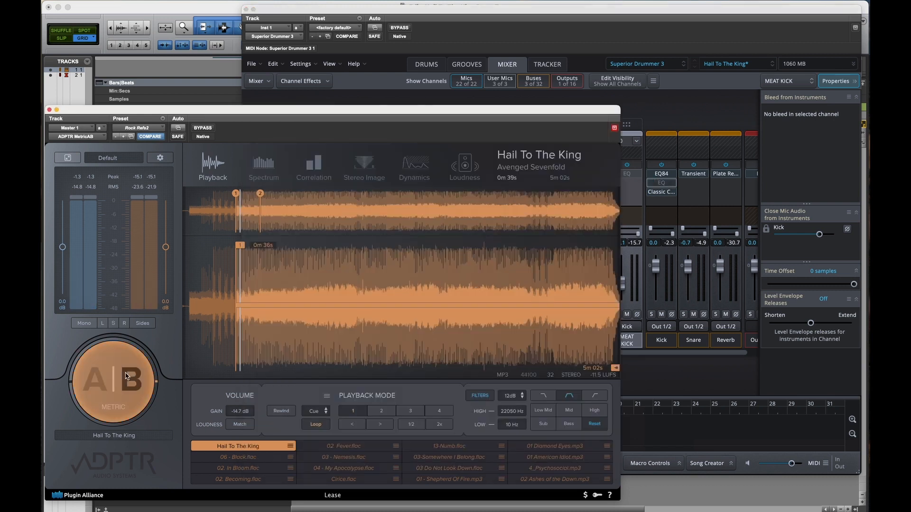
key(space)
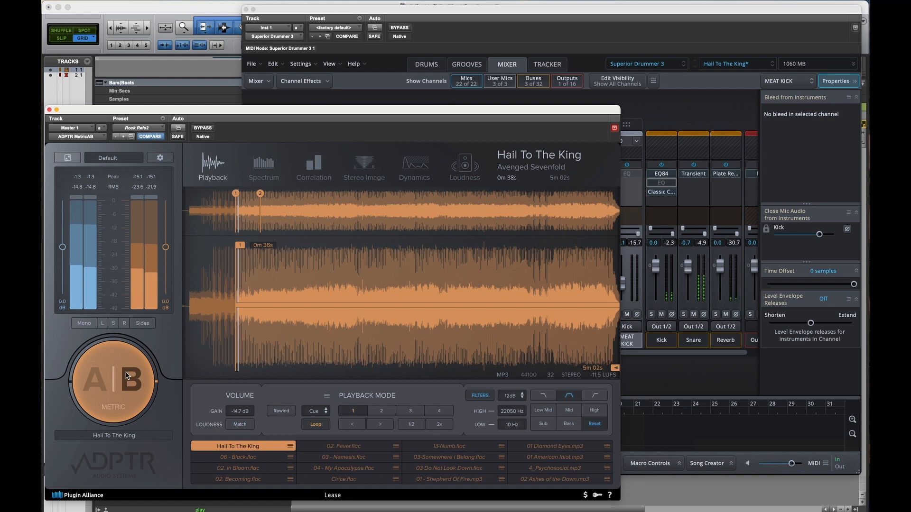
click(127, 376)
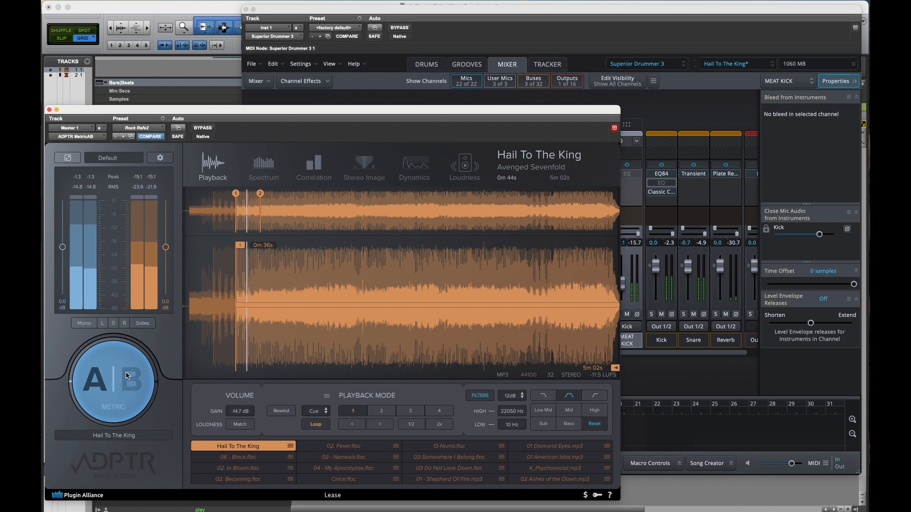
click(127, 376)
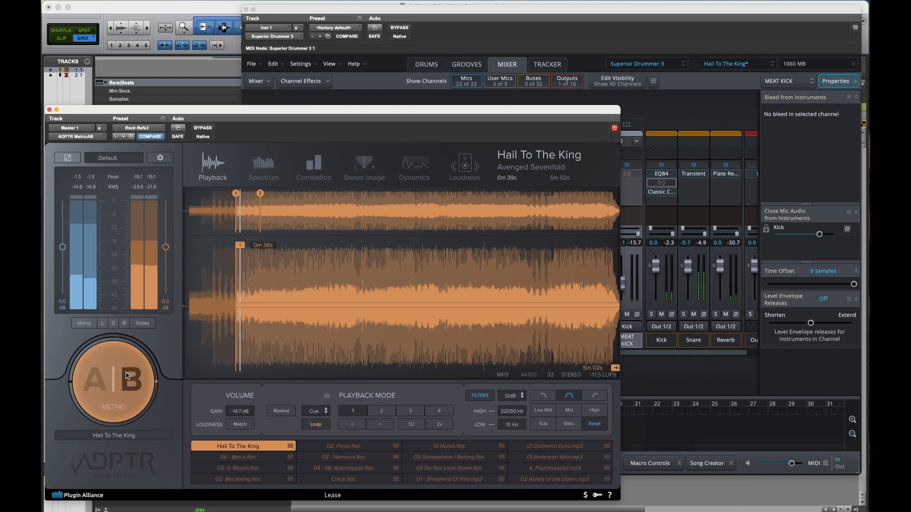
click(128, 376)
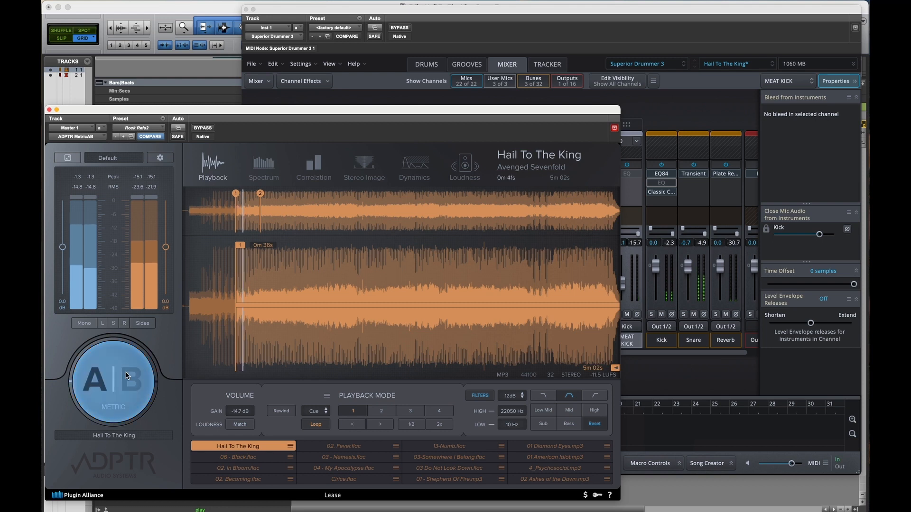
click(596, 24)
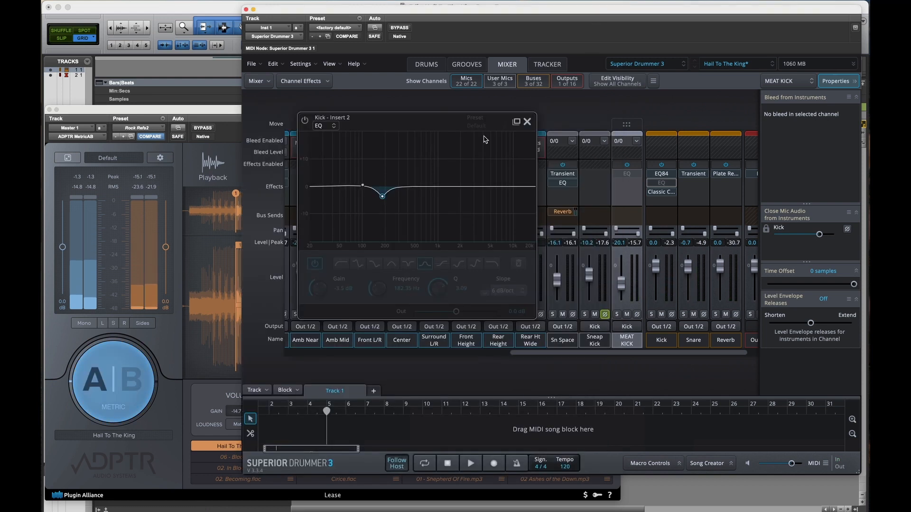
click(527, 121)
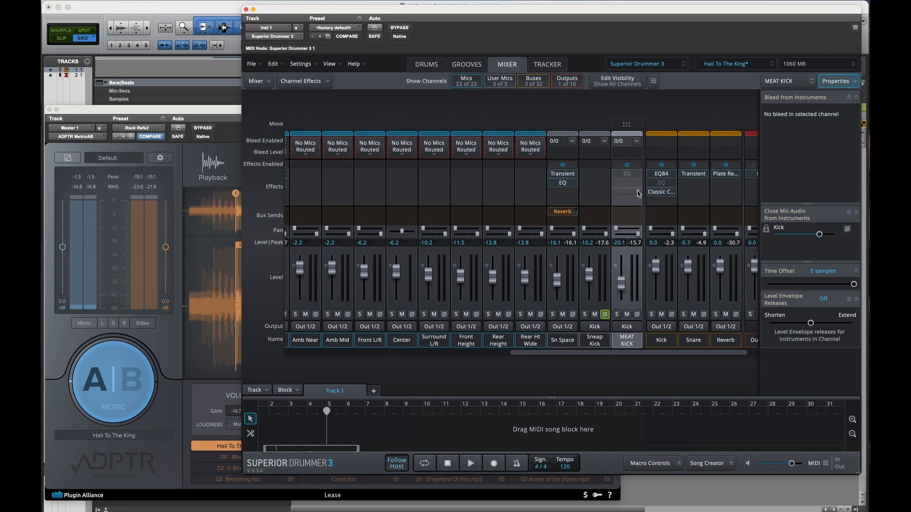
Step: Return to the drum kit view, audition the 16x20" Pearl Masterworks kick, and open the list of alternative kick drums
scroll(638, 194, right, 2)
scroll(725, 204, left, 15)
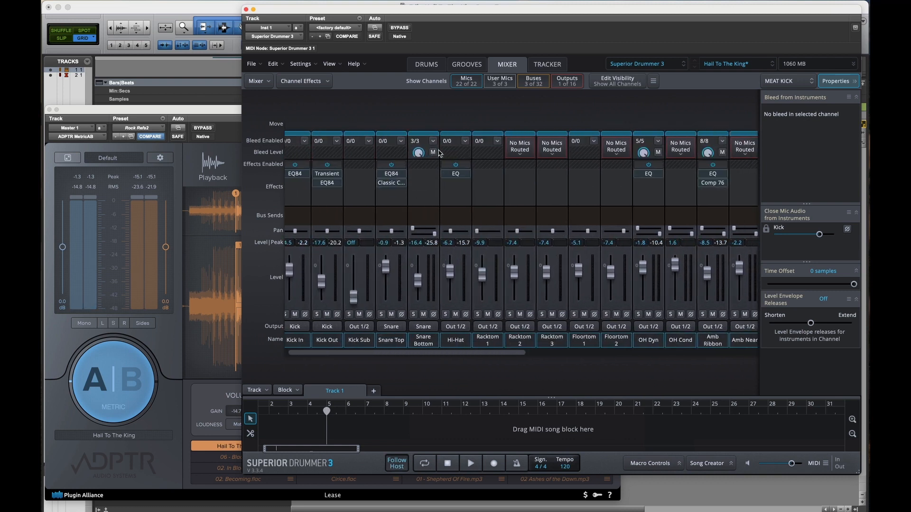
click(426, 65)
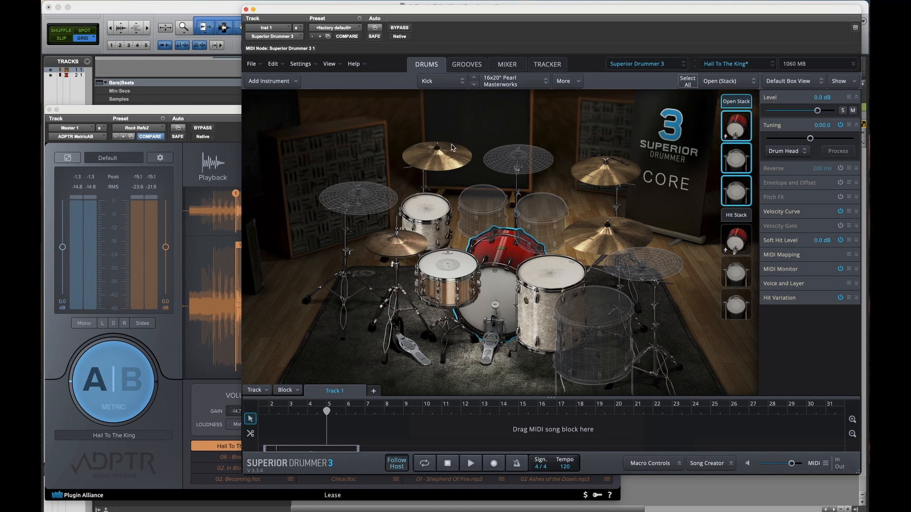
click(216, 112)
click(537, 18)
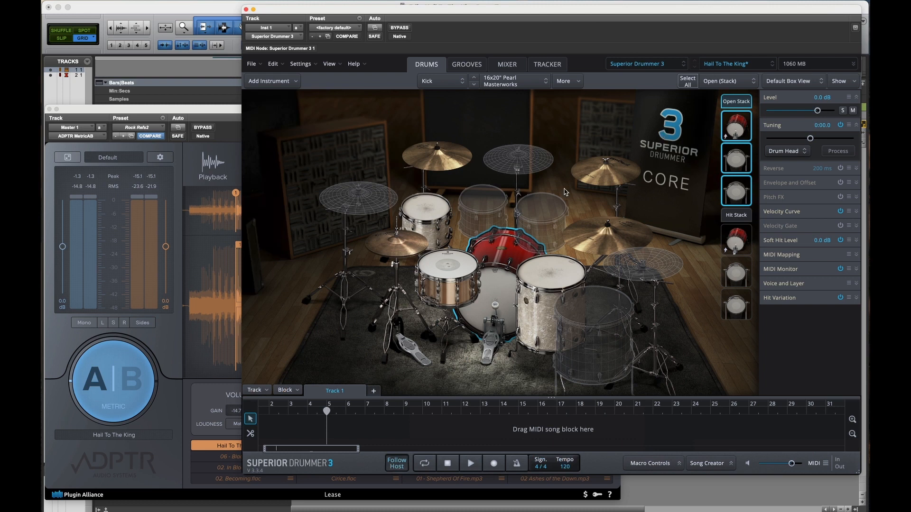
click(496, 301)
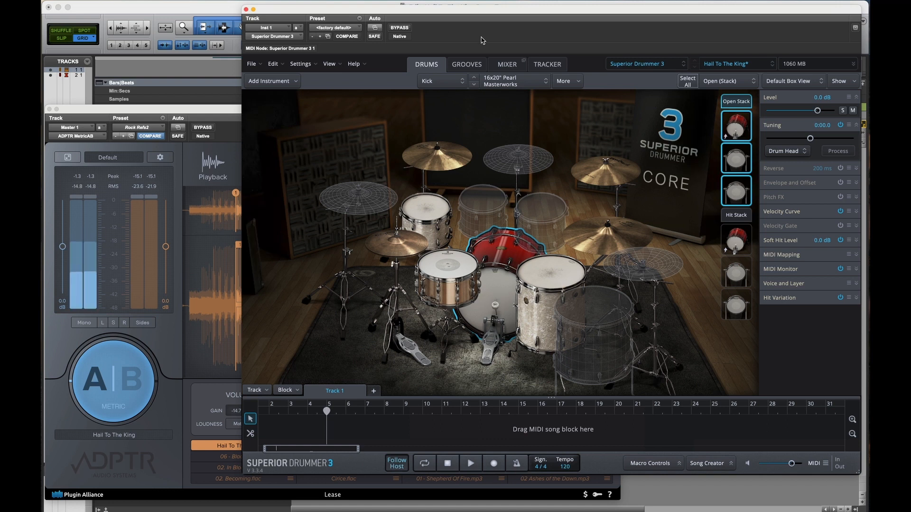
click(541, 86)
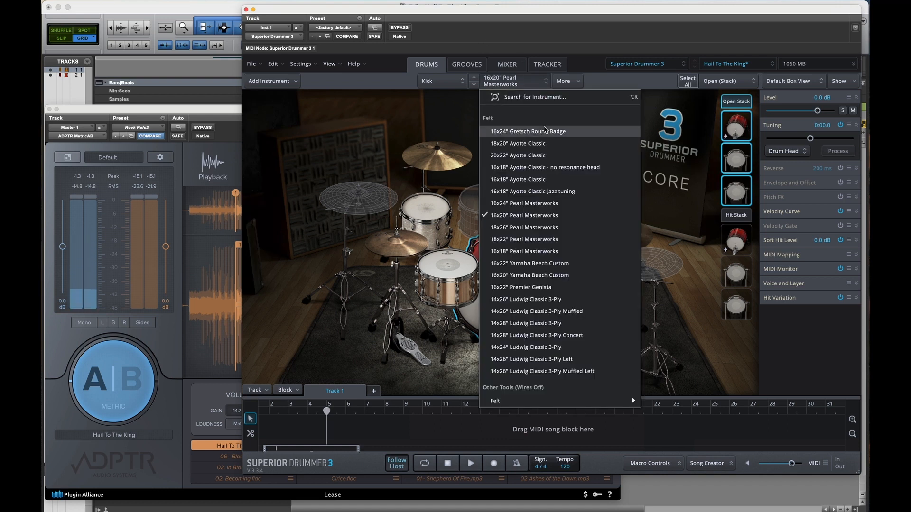
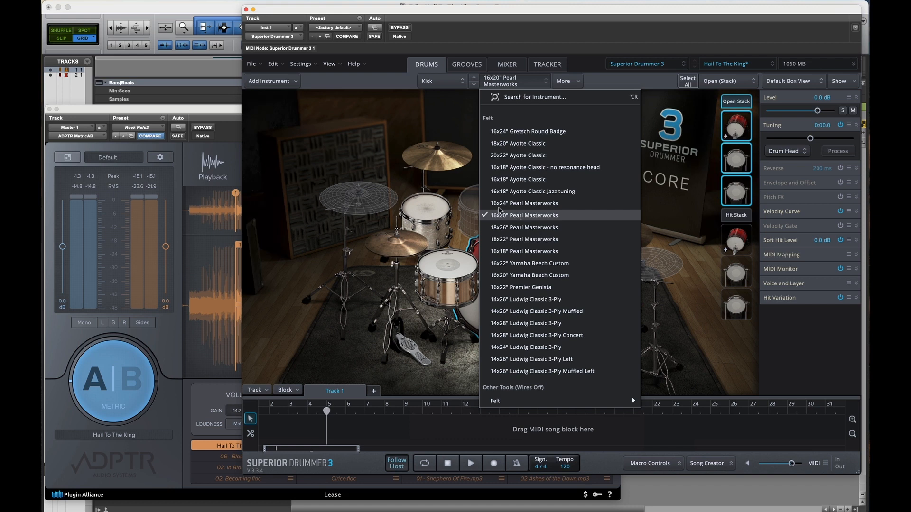
Step: Dismiss the list of kick drums, check the mixer channels briefly, and return to the drum kit view
click(495, 43)
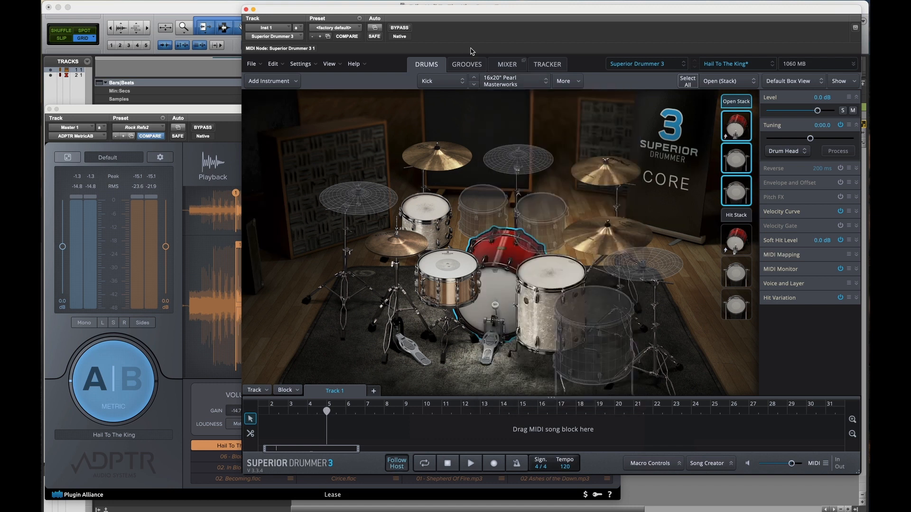
click(237, 108)
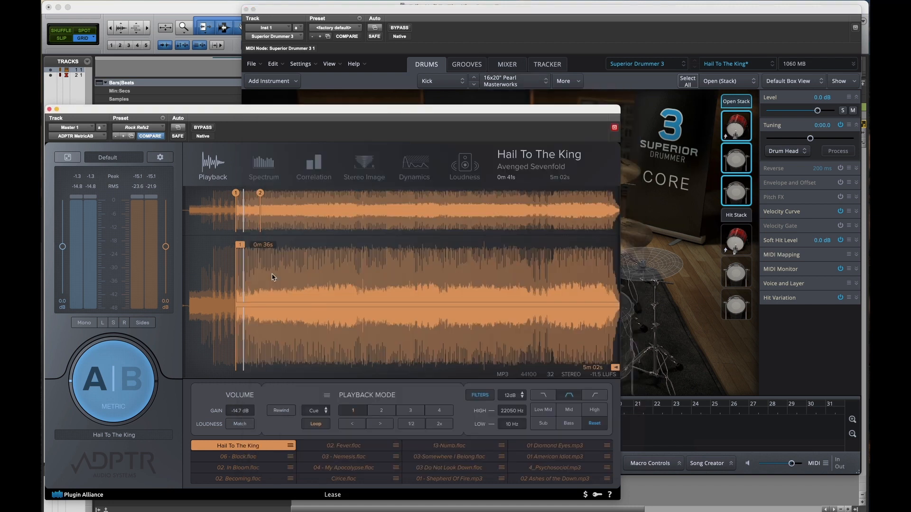
click(507, 64)
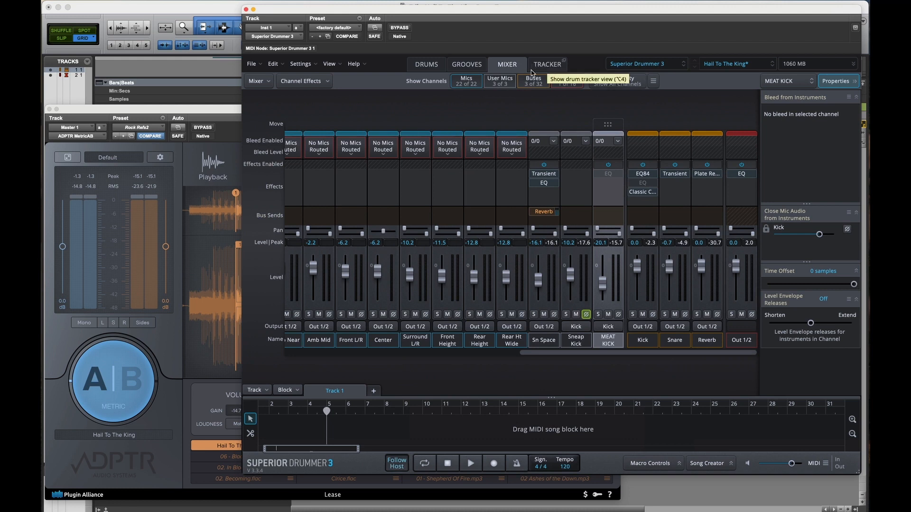
click(426, 64)
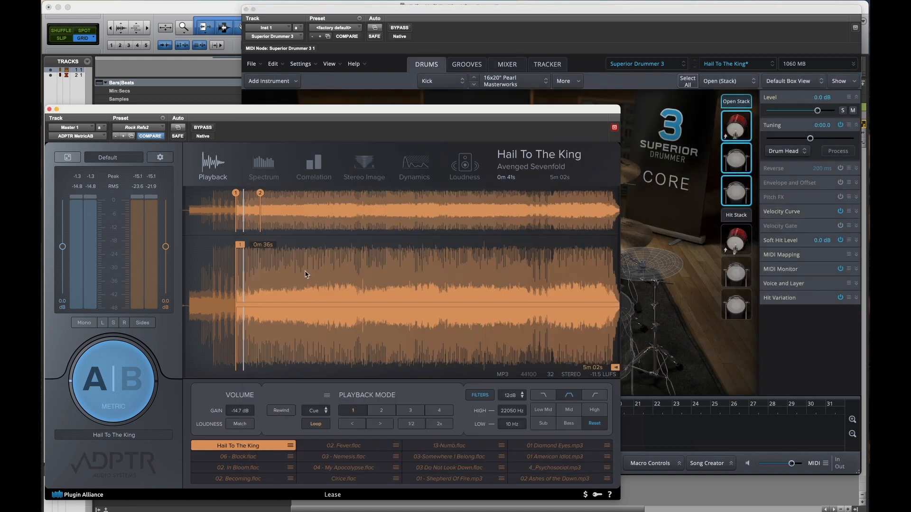
Step: Start playback from Superior Drummer 3 and compare the mix with the Hail To The King reference in ADPTR MetricAB, ending on A
click(637, 39)
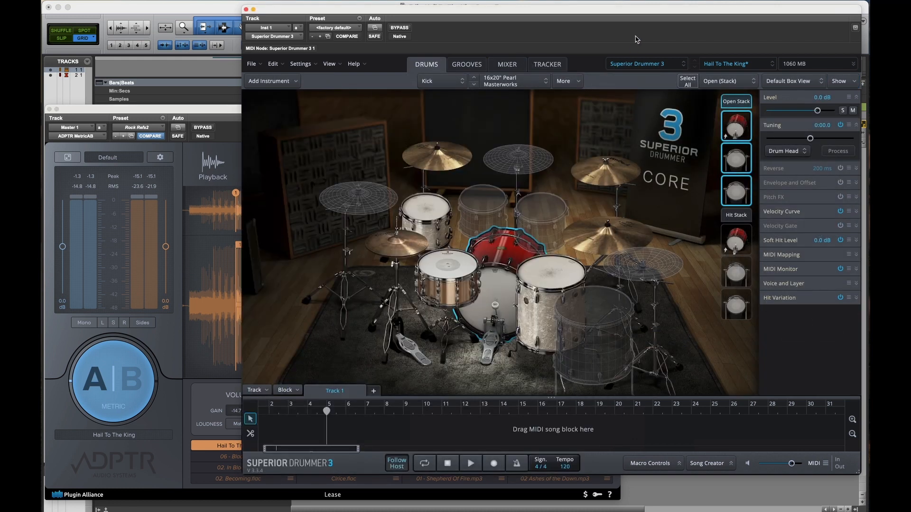
key(space)
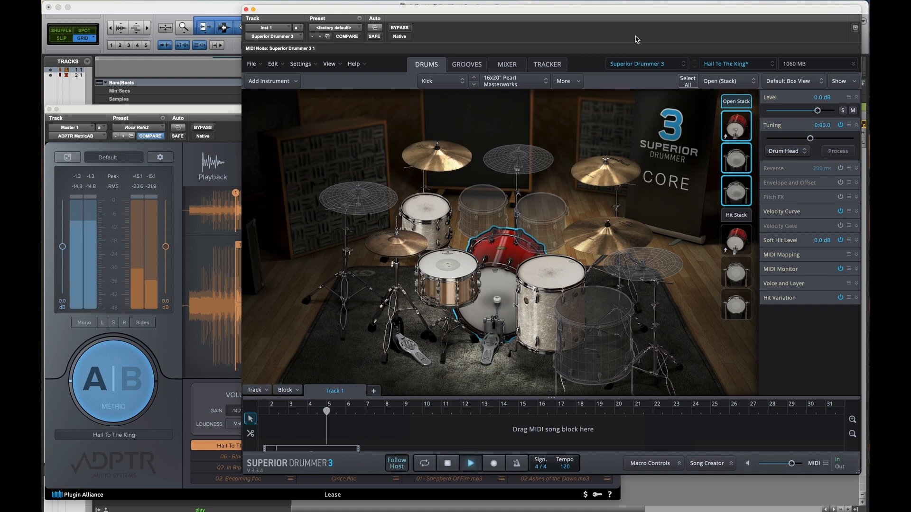
click(237, 134)
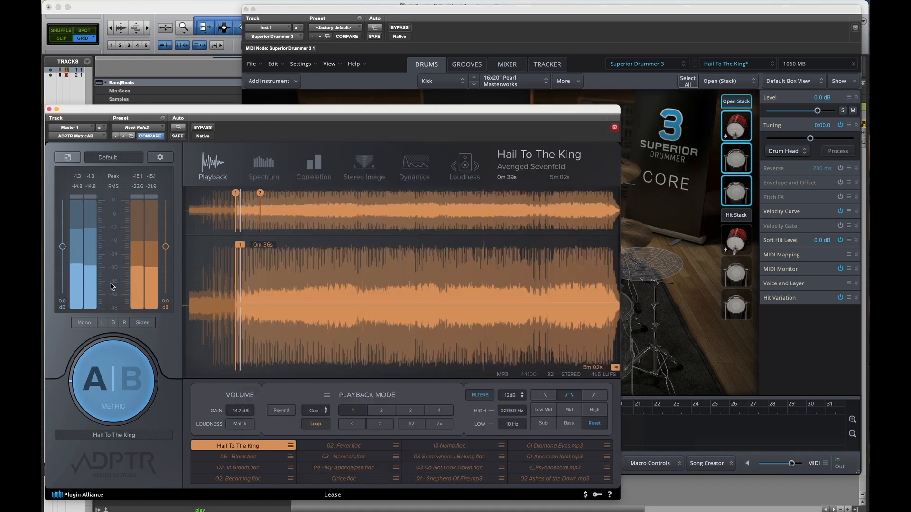
click(103, 378)
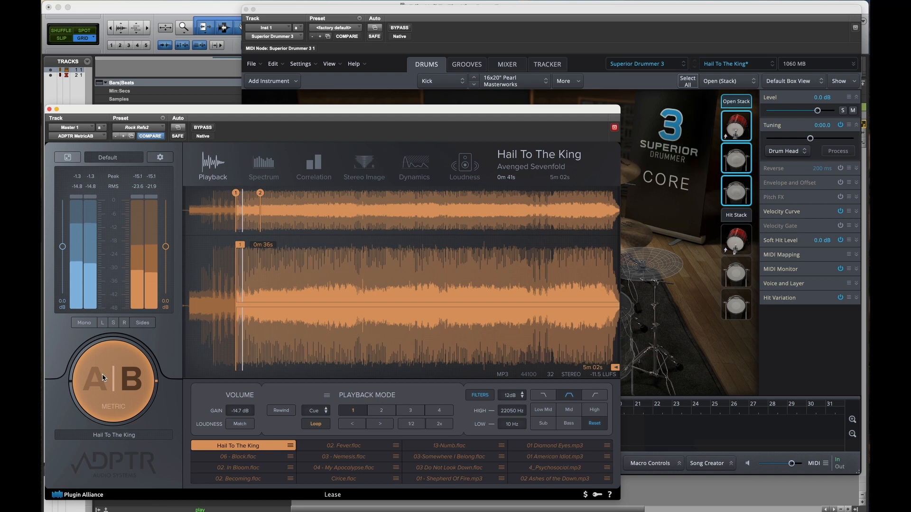
click(145, 369)
Step: Return to Superior Drummer 3 and save the current kit and mixer settings to the Hail To The King preset
click(565, 44)
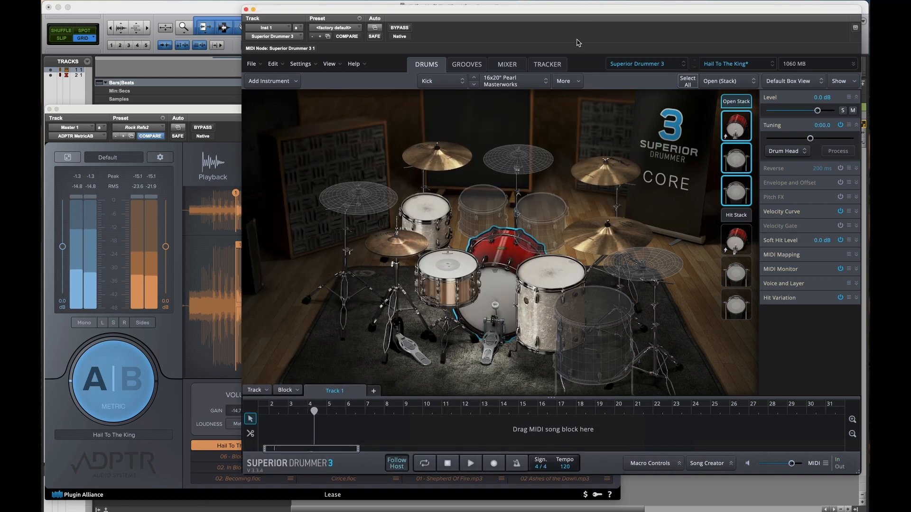
click(737, 64)
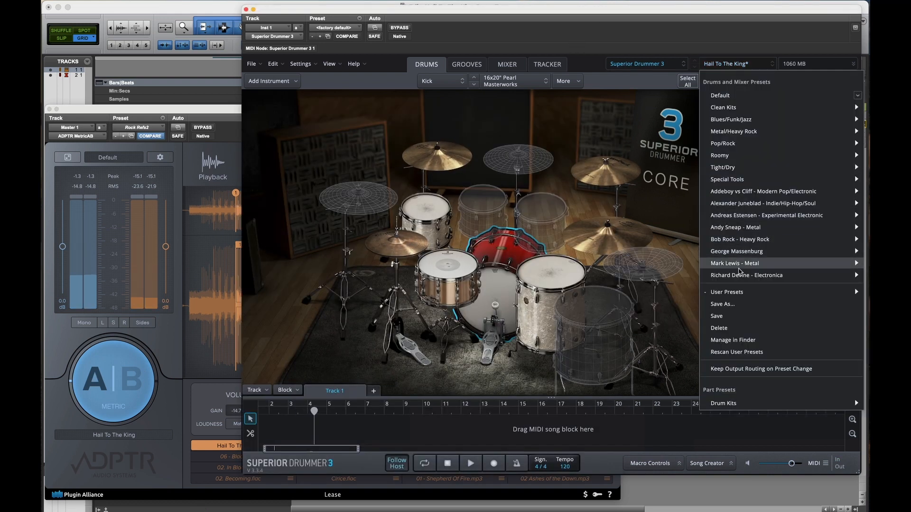
click(740, 317)
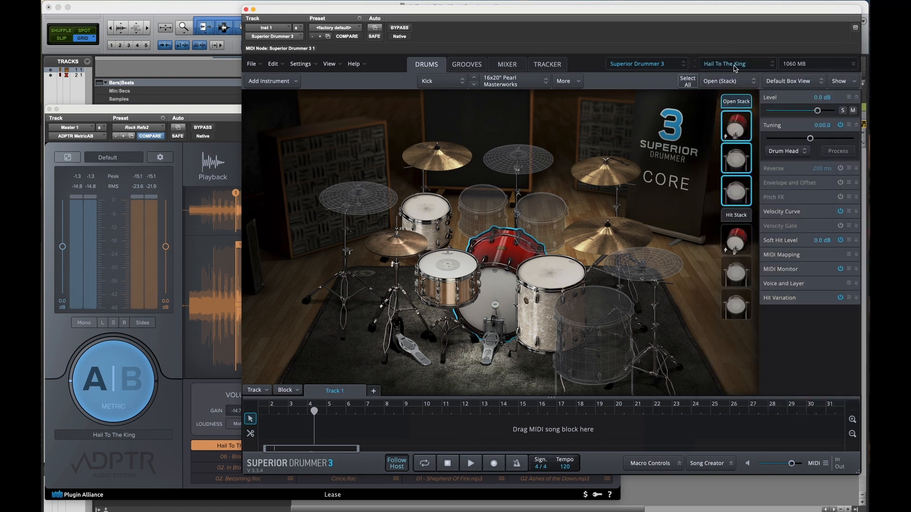